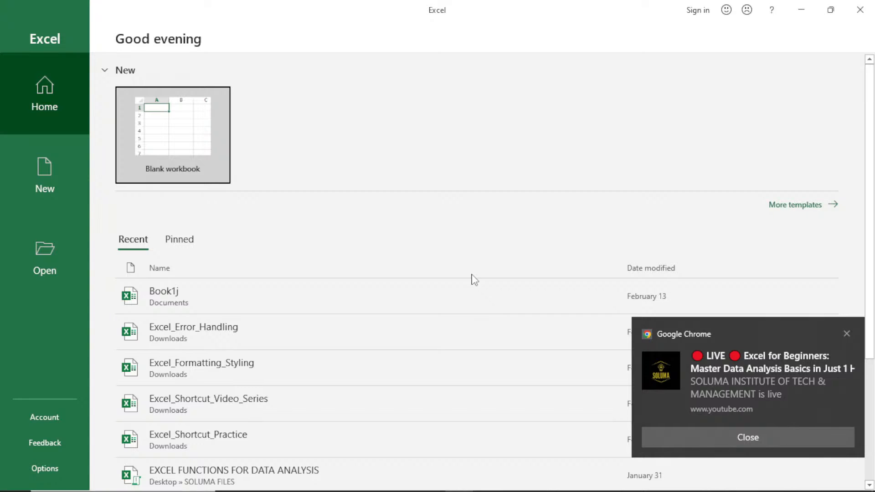
Dismiss the Google Chrome notification covering Excel's start page.
left_click(847, 334)
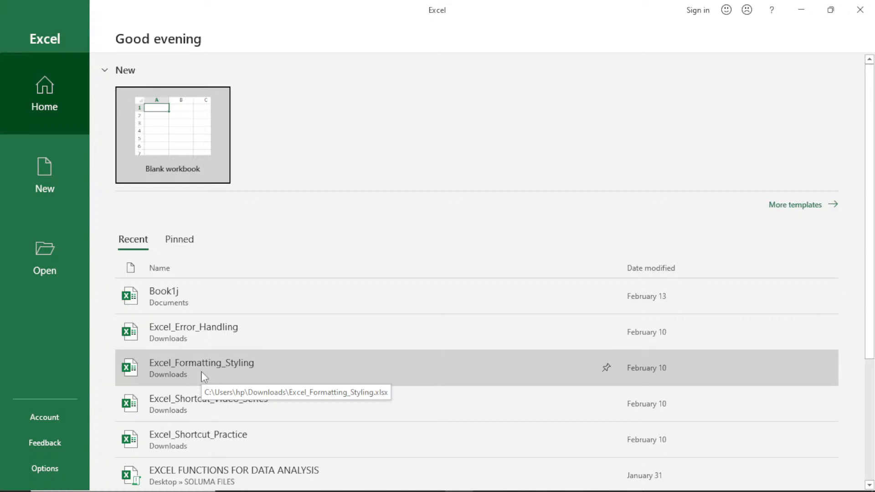
Toggle between the Pinned and Recent lists, ending on the three pinned workbooks.
left_click(180, 242)
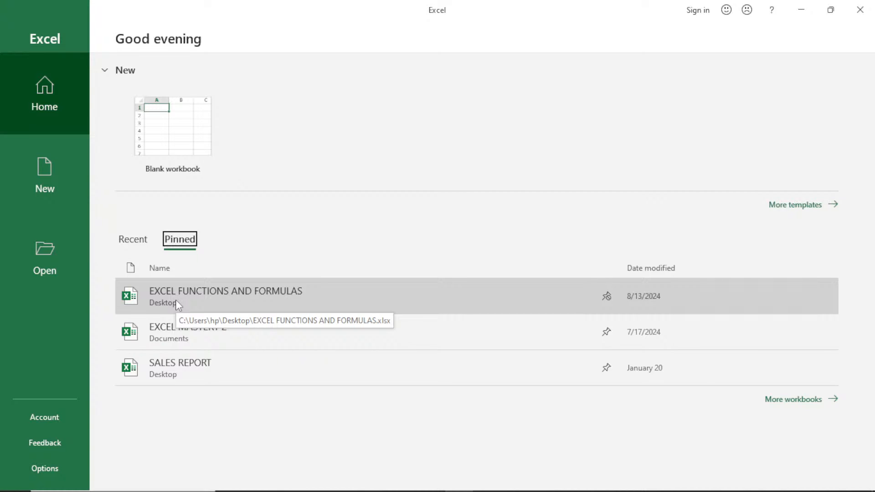
left_click(129, 242)
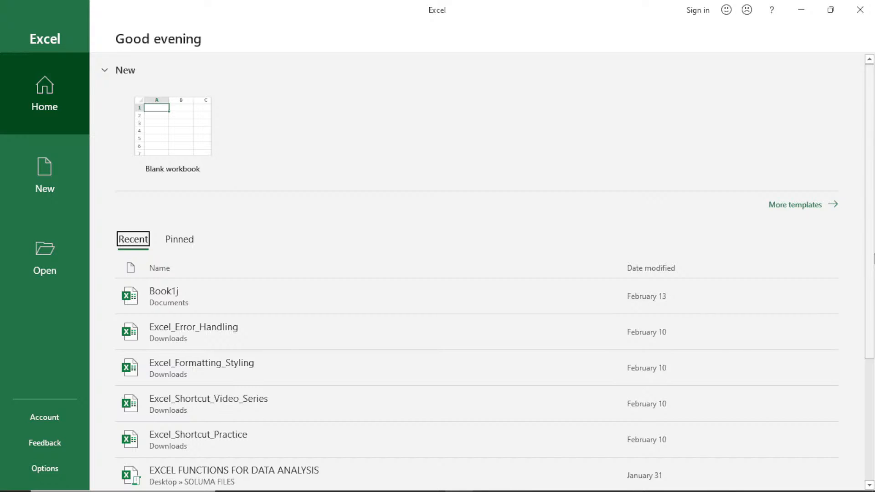
left_click_drag(874, 258, 865, 452)
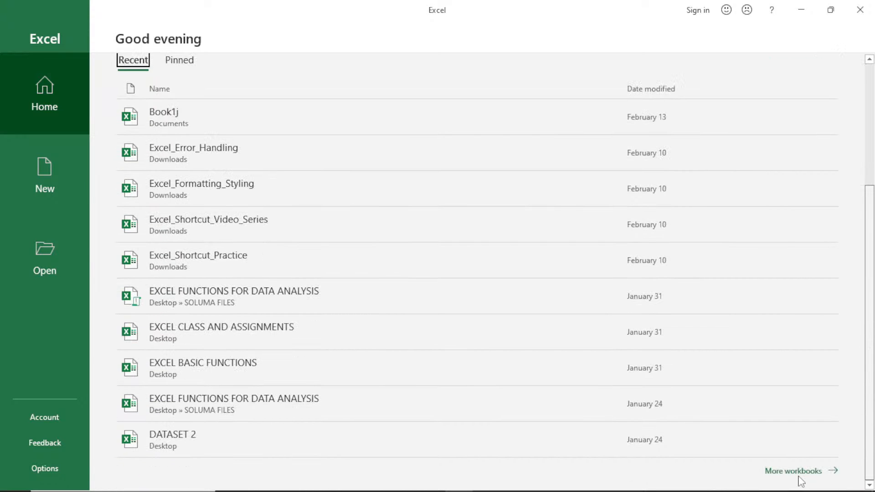
scroll(801, 481, "up", 4)
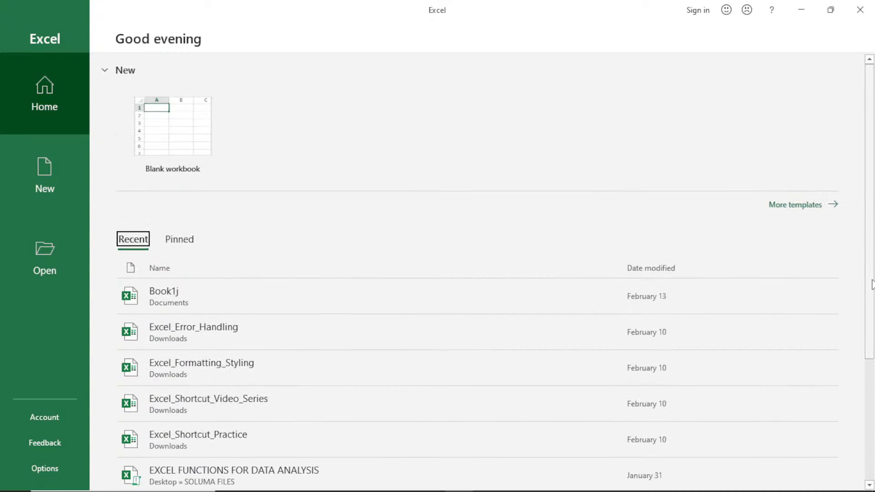
left_click(178, 249)
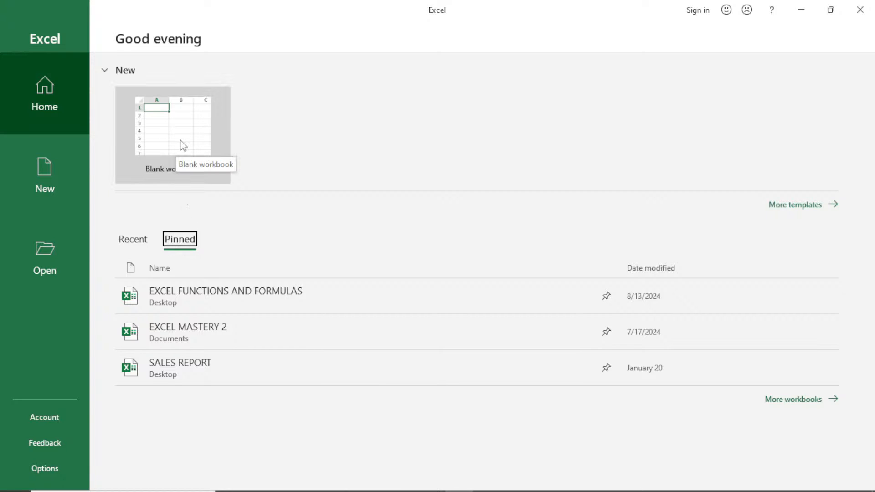
Open More templates and browse the gallery, such as Monthly company budget, back to the top.
left_click(801, 207)
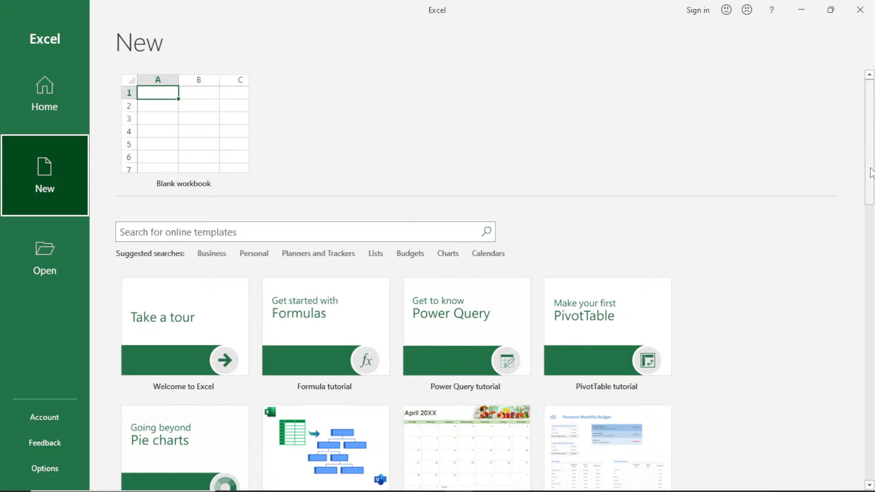
left_click_drag(866, 169, 872, 268)
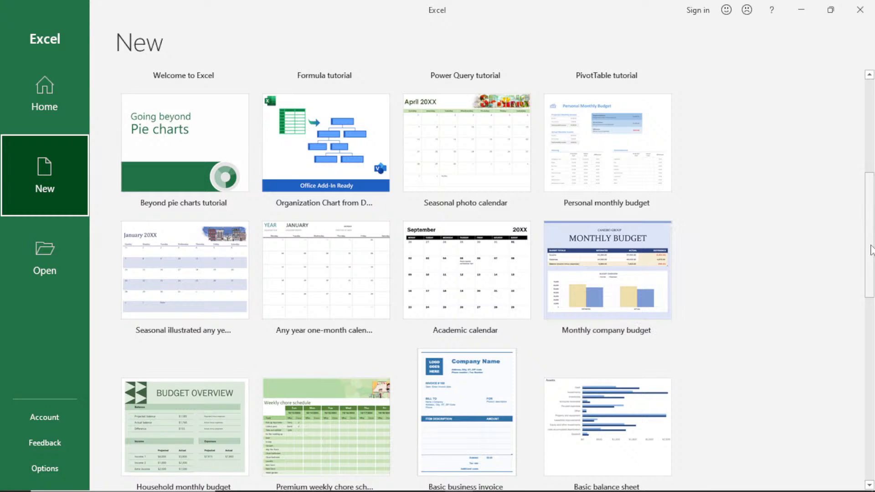
left_click_drag(871, 250, 871, 145)
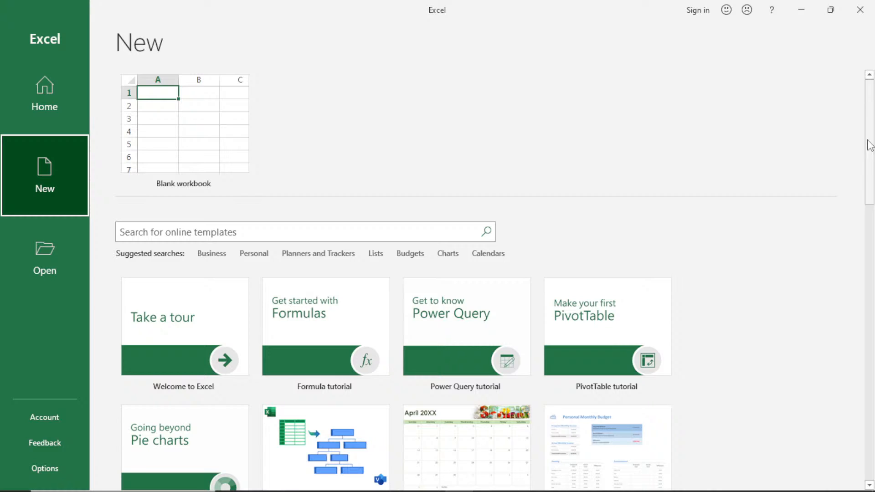
On the Account page, try the Dark Gray Office Theme, then settle on Black.
left_click(43, 418)
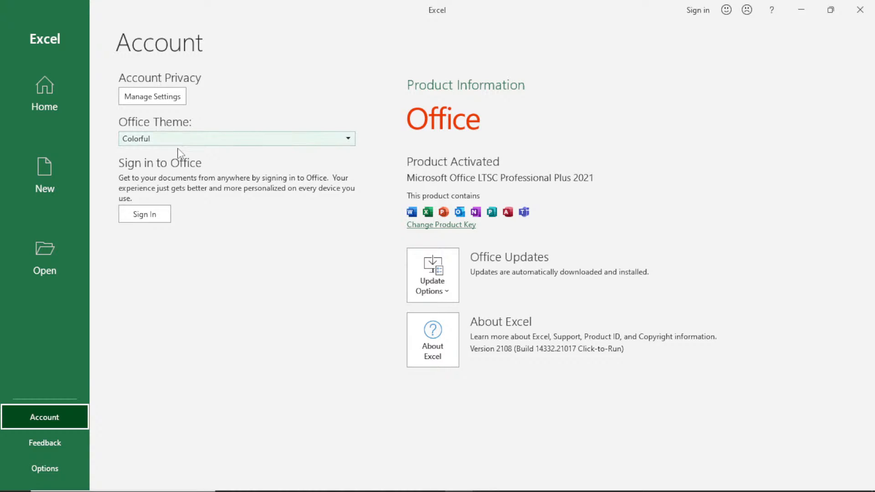
left_click(350, 138)
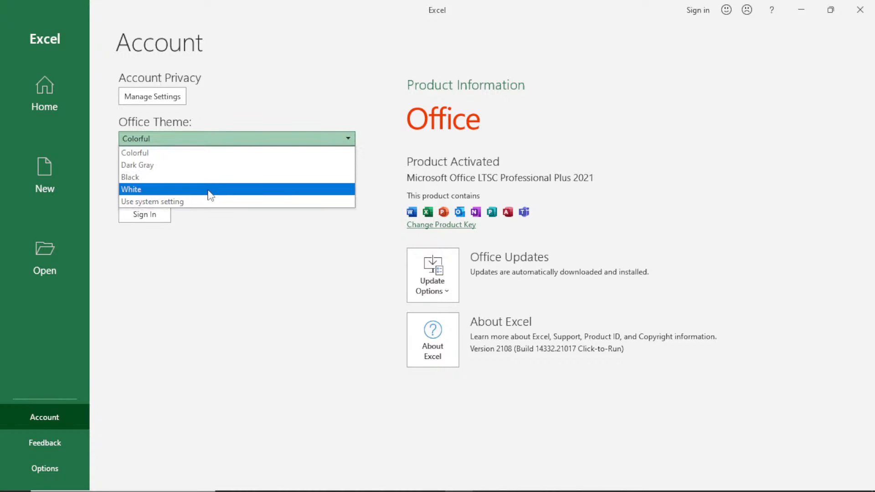
left_click(204, 165)
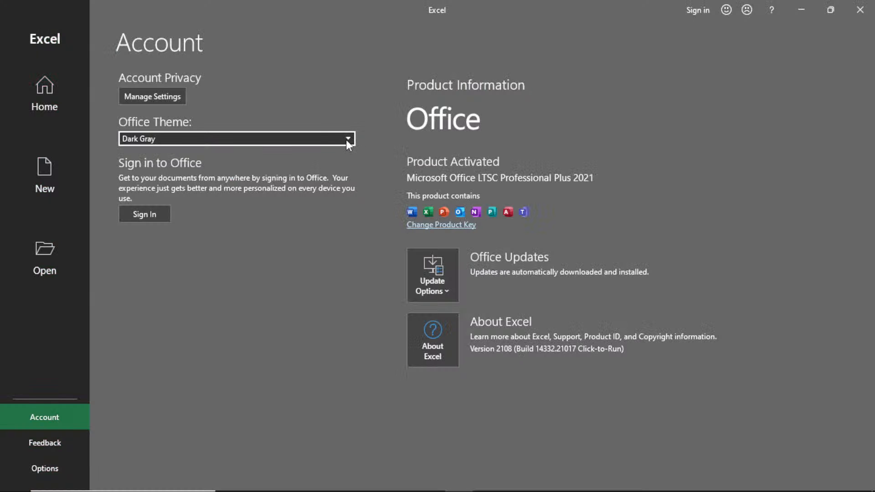
left_click(347, 138)
left_click(242, 179)
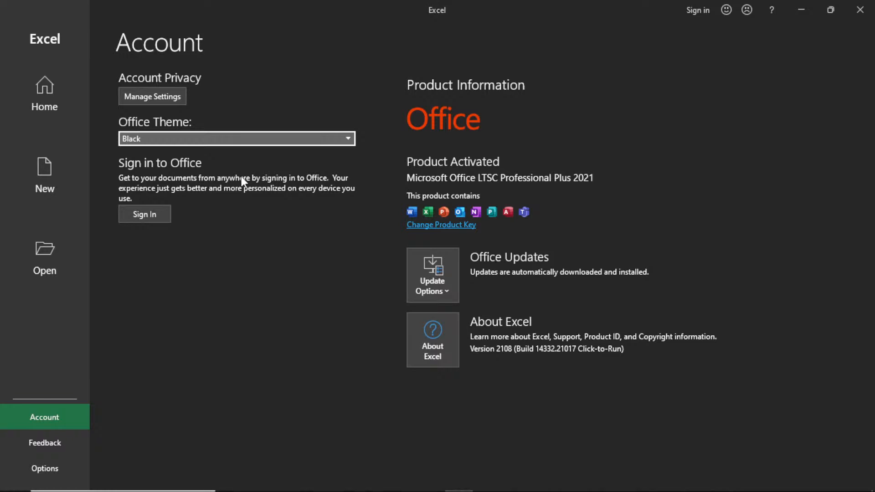
left_click(348, 140)
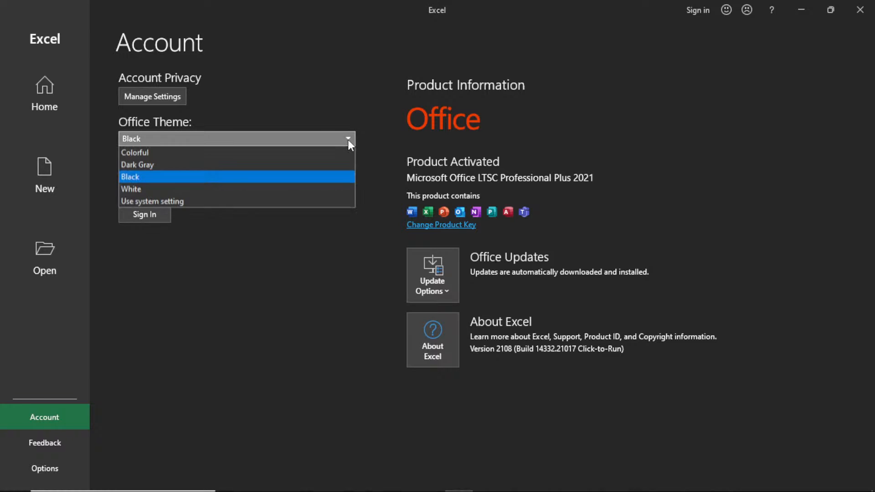
left_click(279, 167)
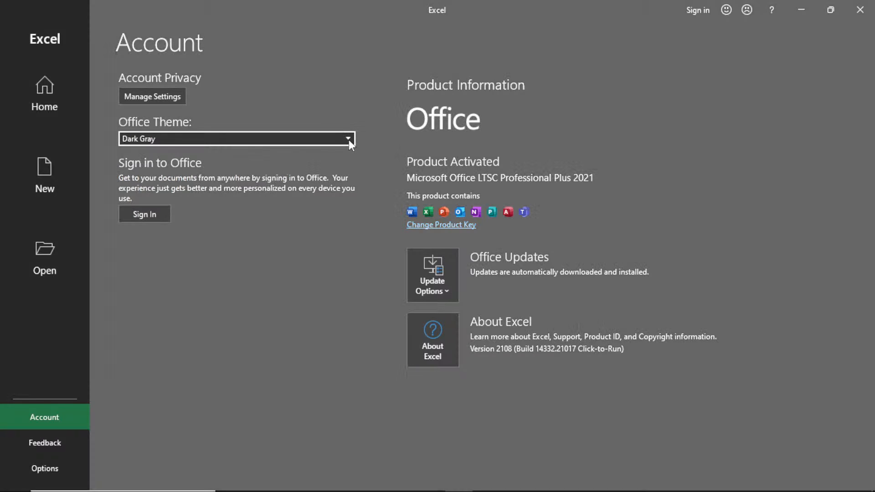
left_click(348, 139)
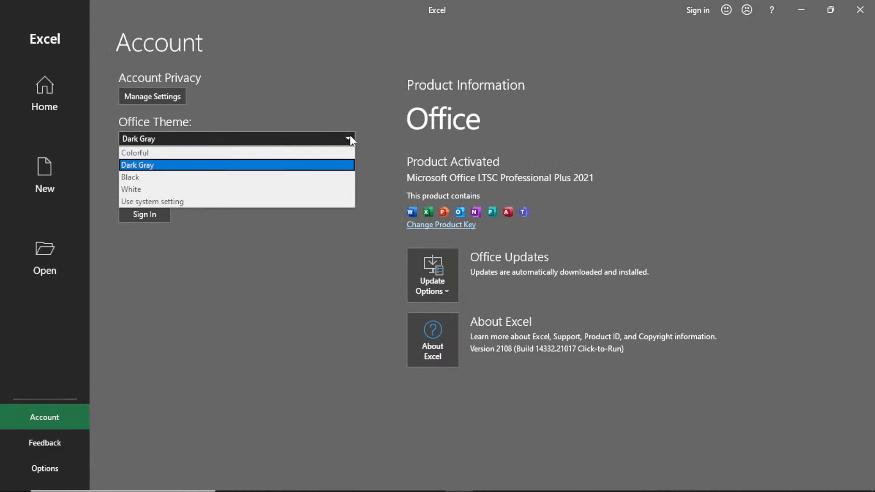
left_click(208, 174)
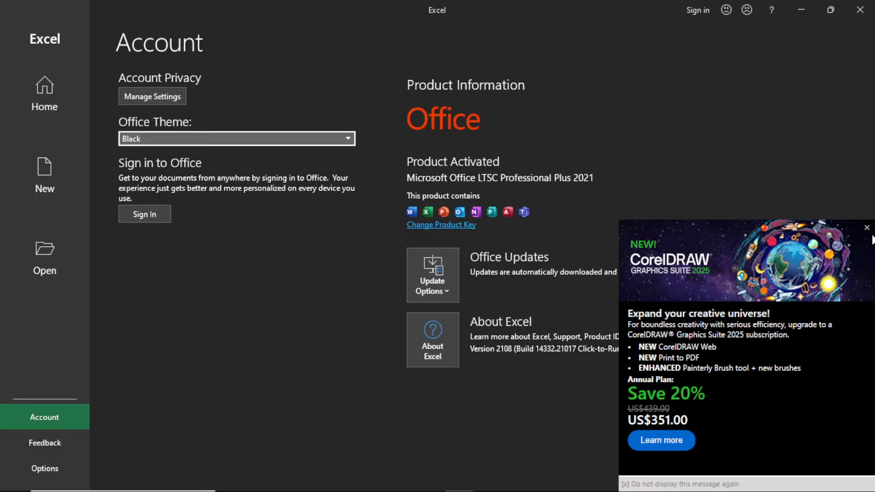
Dismiss the CorelDRAW ad, then review and confirm the Privacy Settings unchanged.
left_click(867, 227)
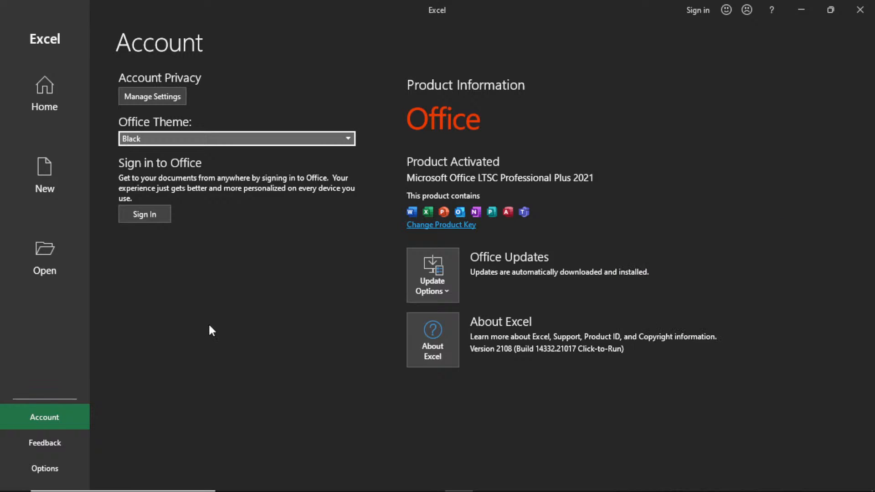
left_click(139, 98)
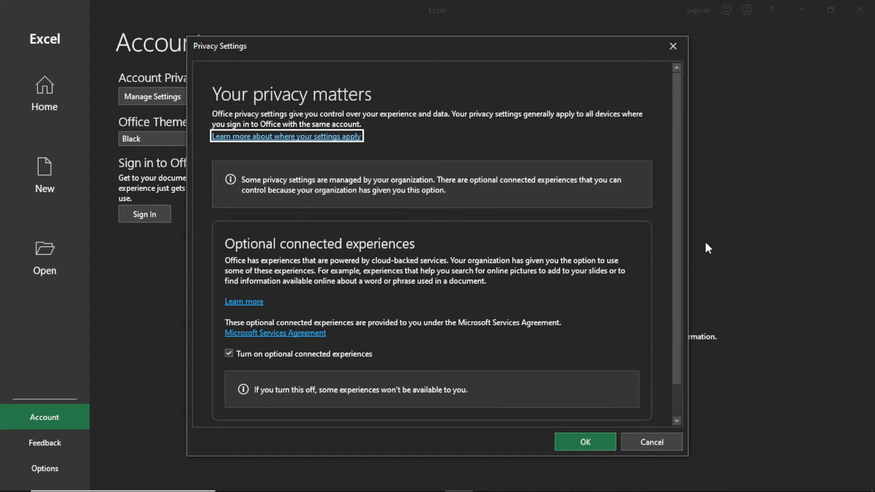
scroll(674, 282, "down", 2)
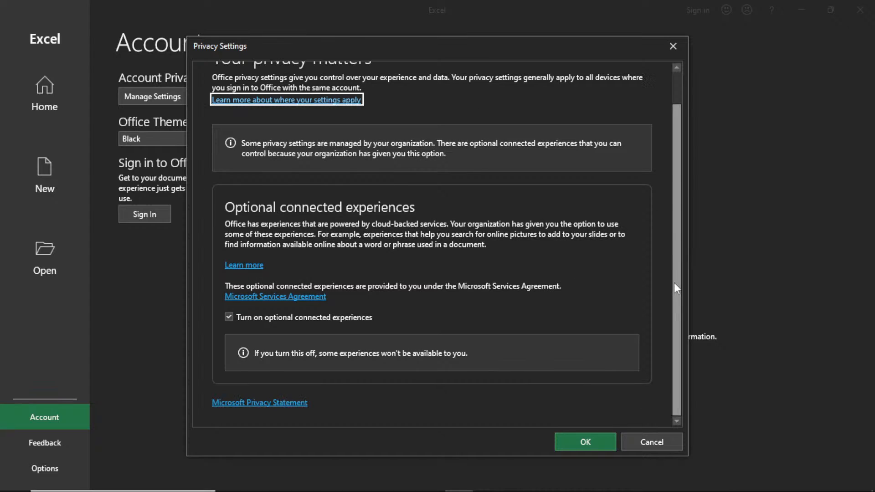
left_click(587, 441)
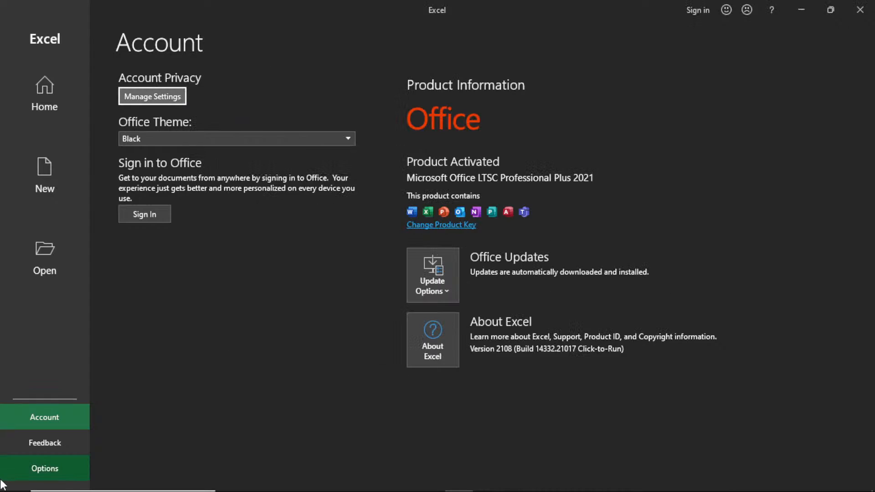
In Excel Options General, set the new-workbook default font to Times New Roman, size 12.
left_click(38, 469)
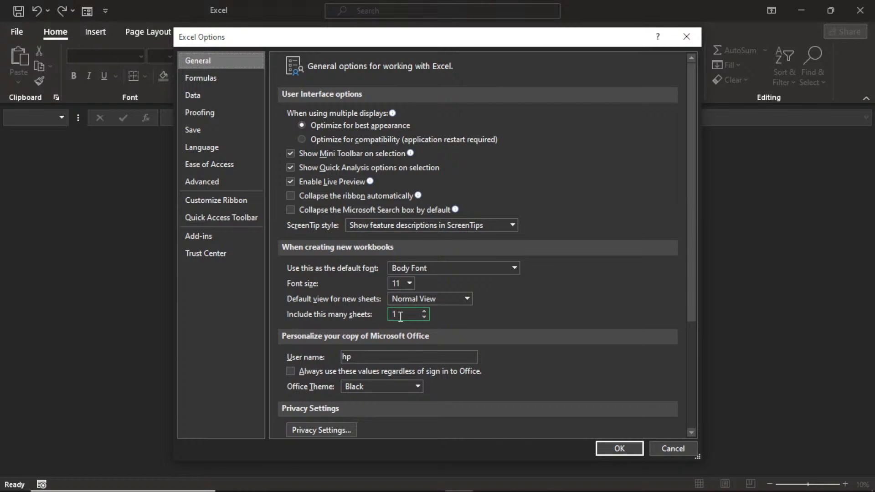
left_click(424, 312)
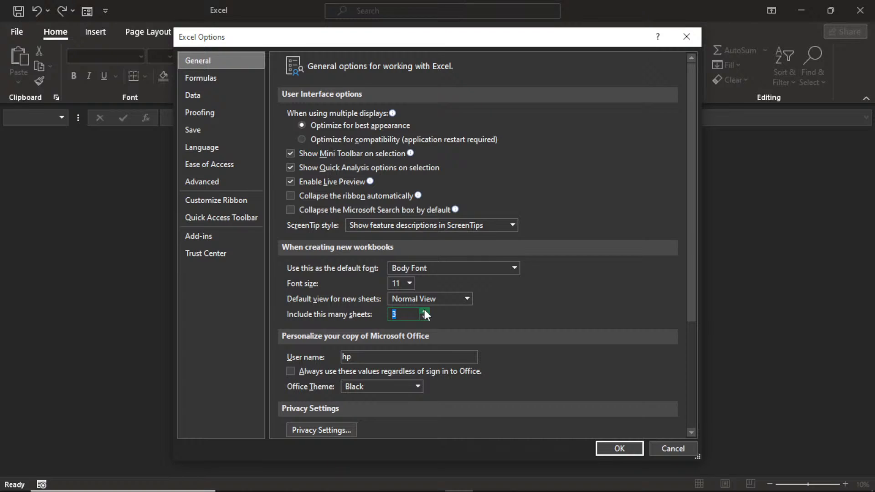
left_click(410, 283)
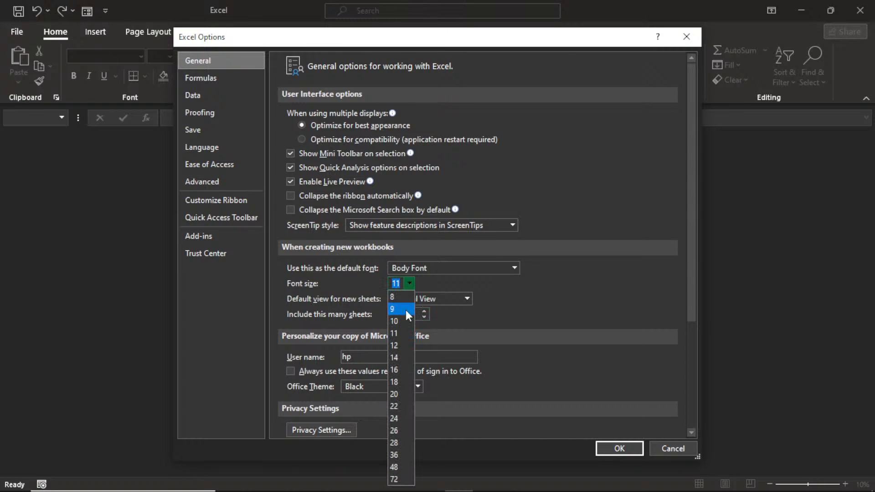
left_click(396, 345)
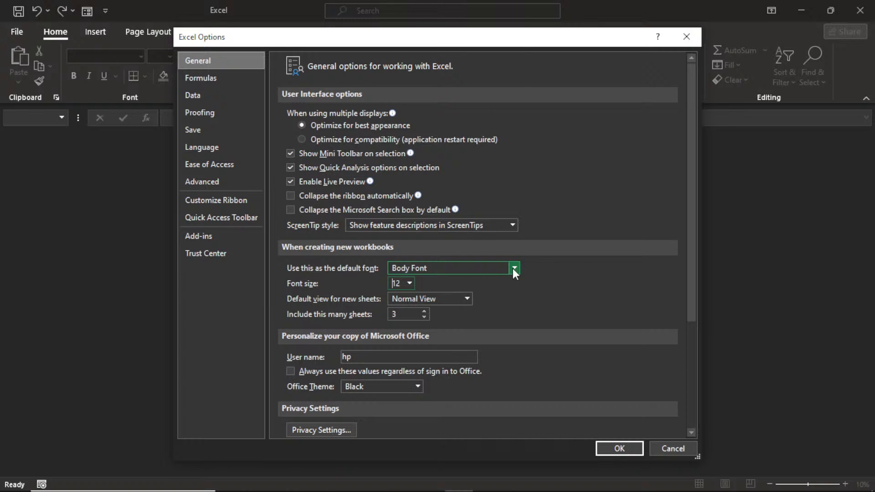
left_click(513, 269)
type("Times New Roman")
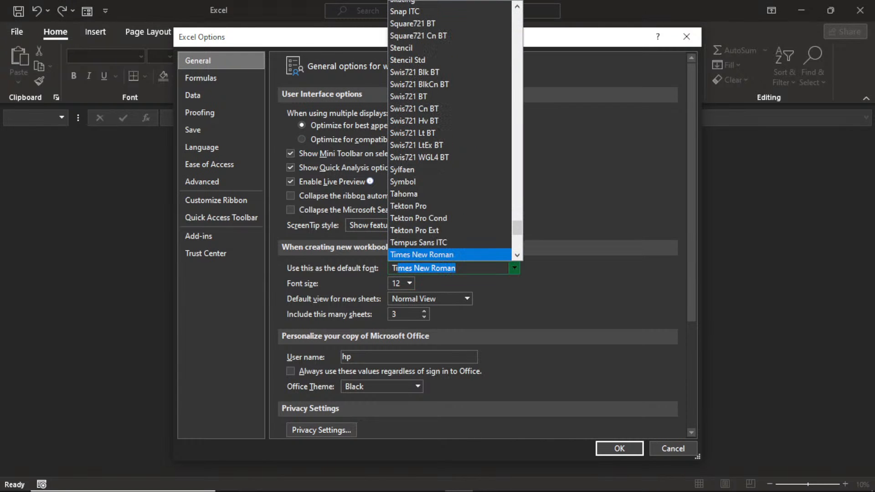
left_click(513, 269)
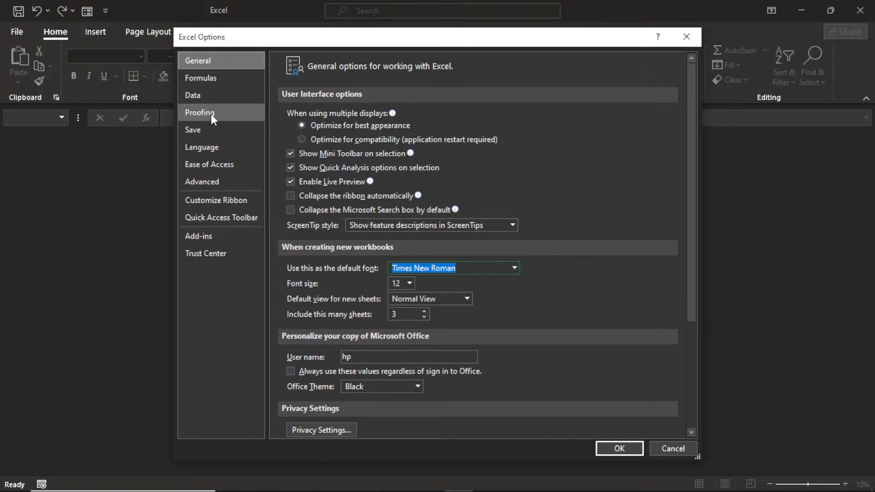
left_click_drag(693, 280, 695, 337)
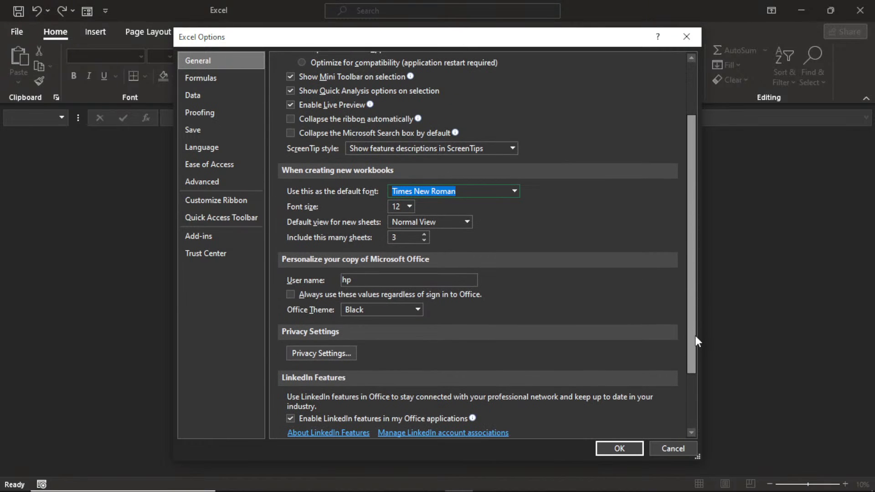
scroll(585, 428, "down", 3)
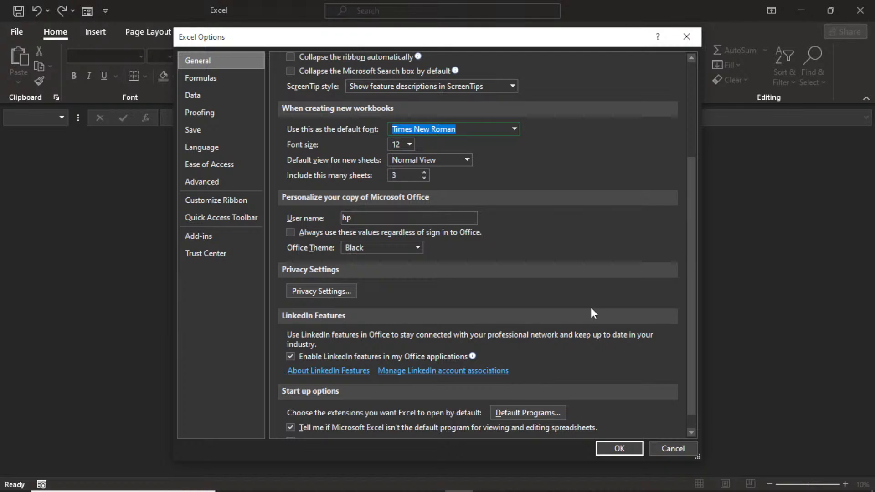
Apply the options, acknowledge the restart notice, and return to the start page.
left_click(620, 449)
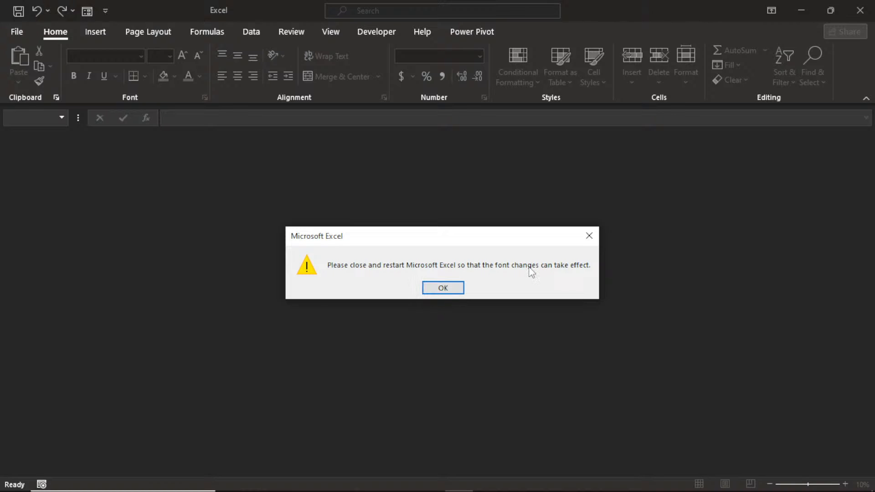
left_click(460, 286)
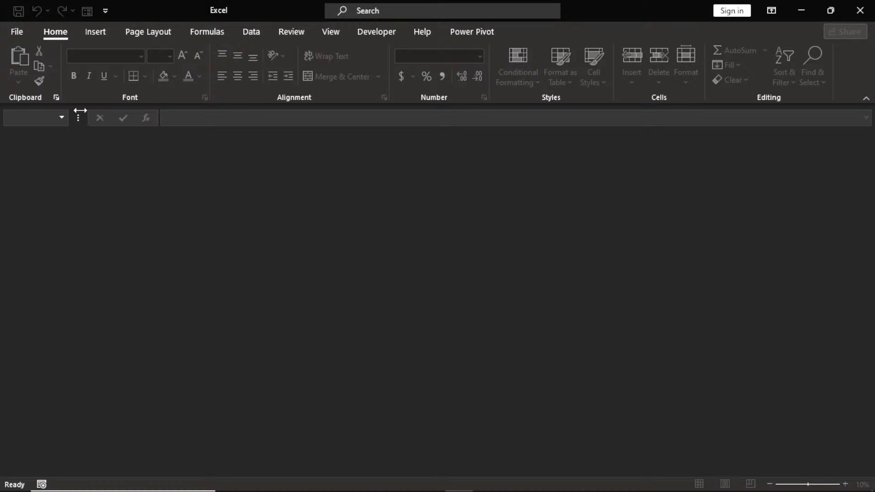
left_click(18, 33)
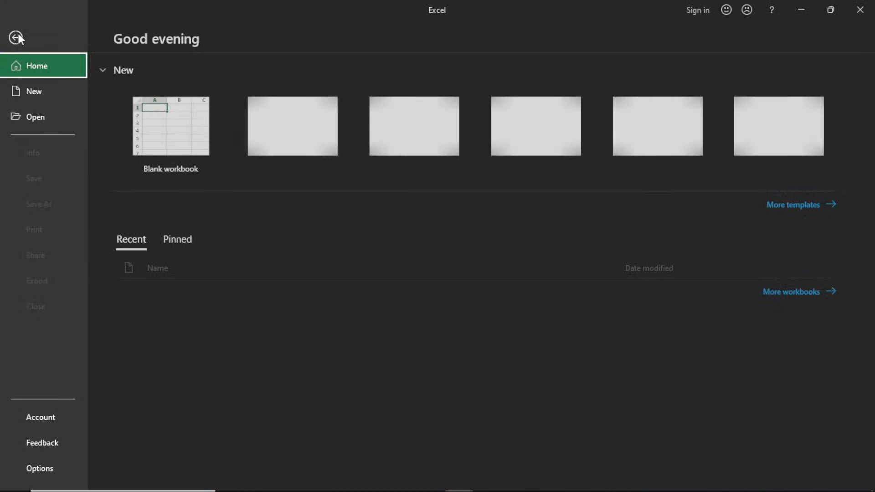
Create a new blank workbook, Book1, from the Home start page.
left_click(175, 124)
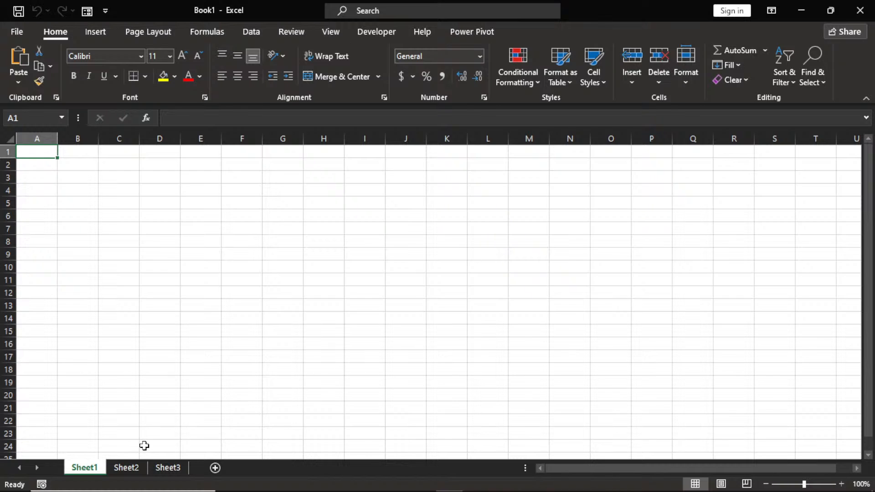
Enter 'workbook' in cell F3.
left_click(228, 179)
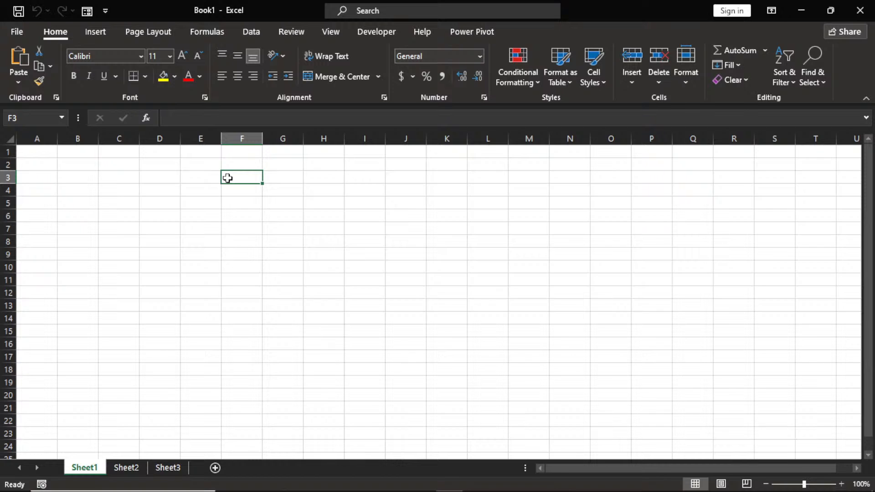
type("workbook")
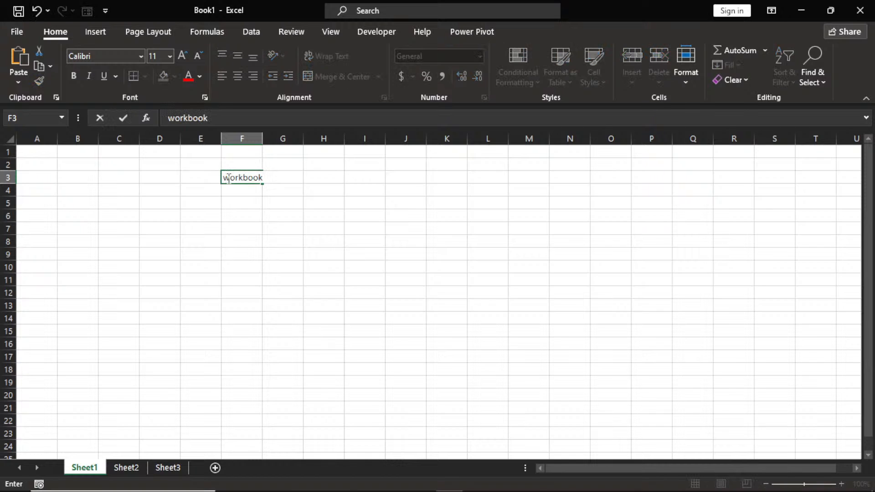
left_click(230, 179)
left_click(253, 201)
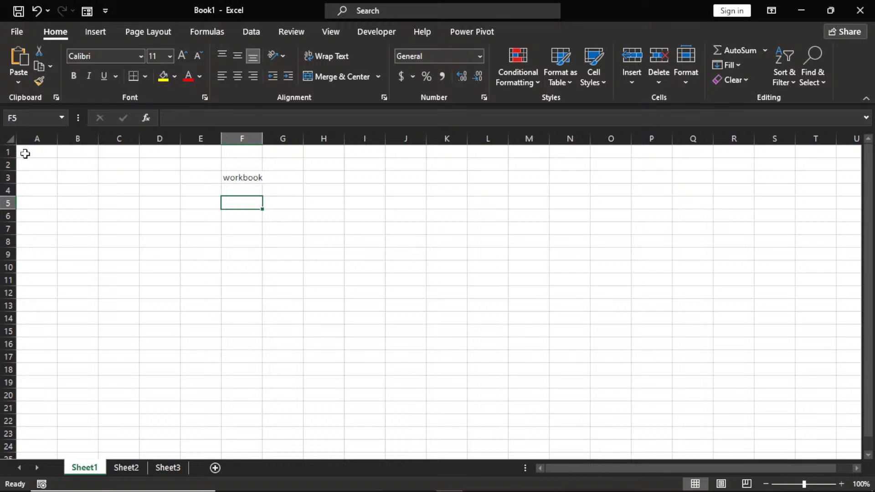
Enter 'WORKSHEET' in cell F4 directly below it.
left_click_drag(25, 154, 821, 456)
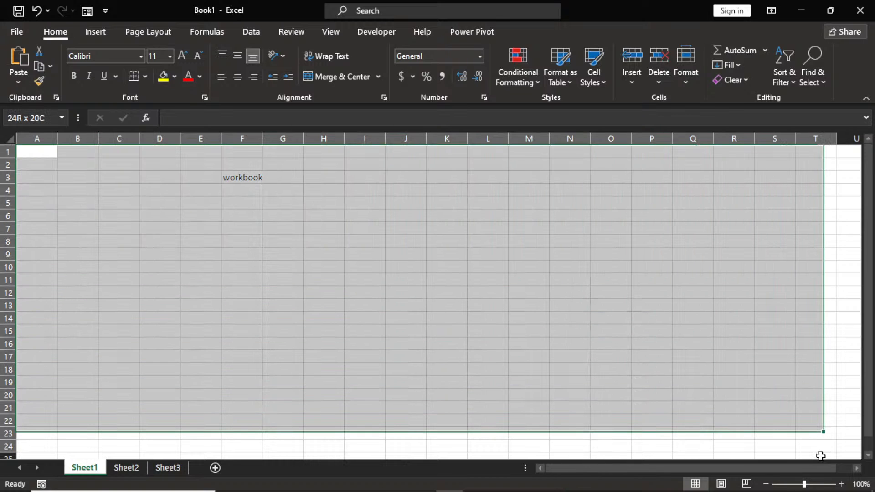
left_click(280, 309)
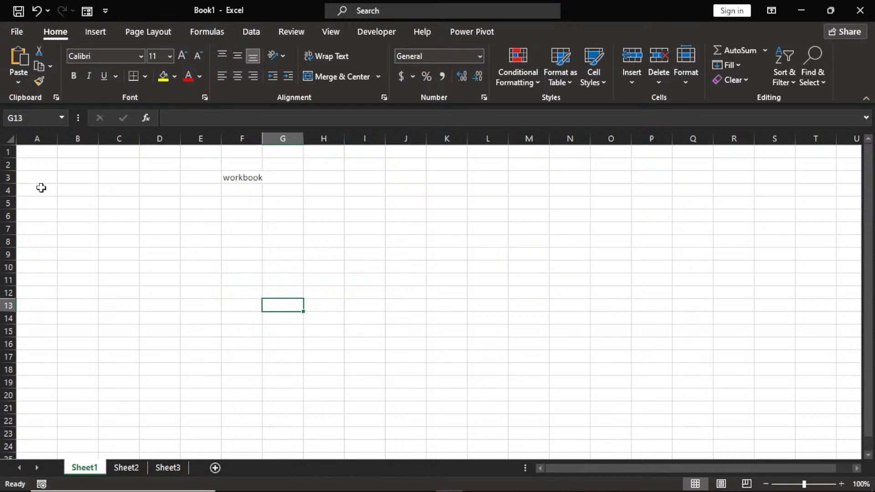
left_click(77, 189)
left_click(242, 188)
double_click(243, 188)
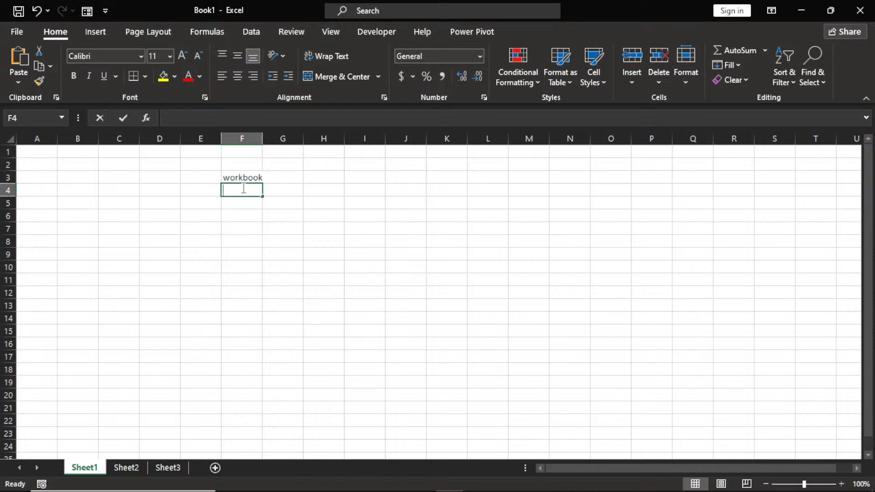
type("W")
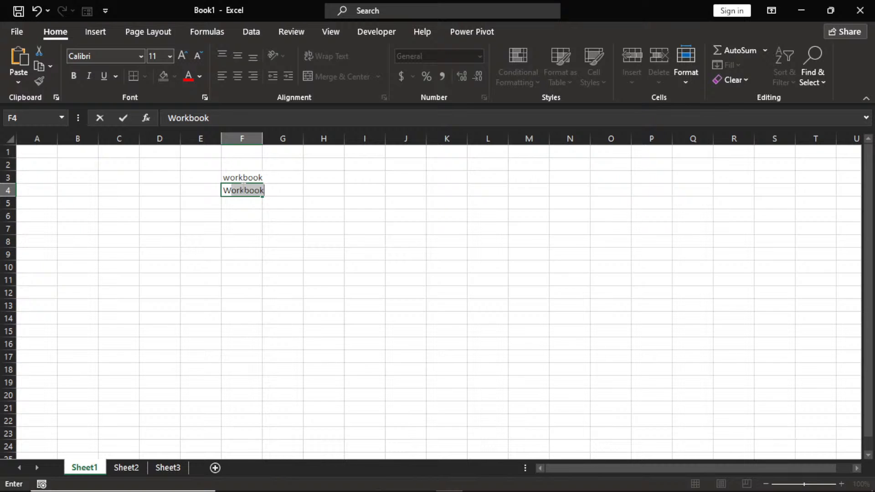
type("ORKSH")
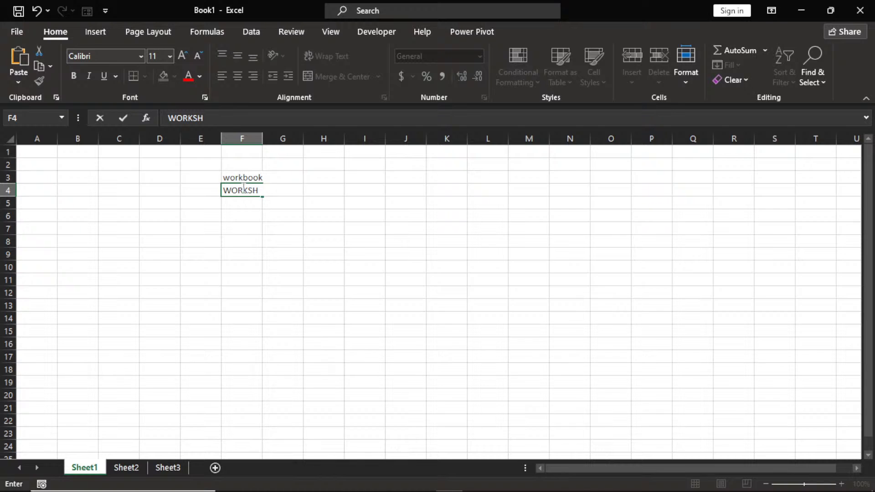
type("EET")
key("Return")
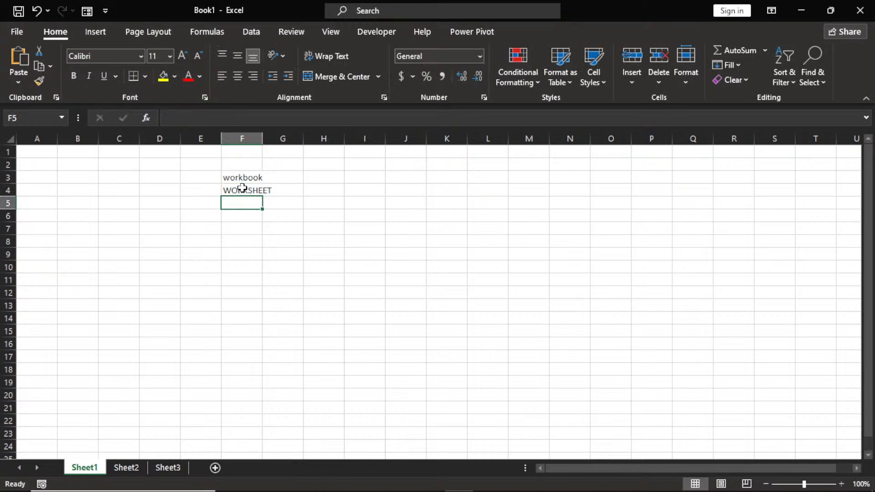
Enter 'CELLS' in cell F5 beneath the WORKSHEET label.
left_click(5, 142)
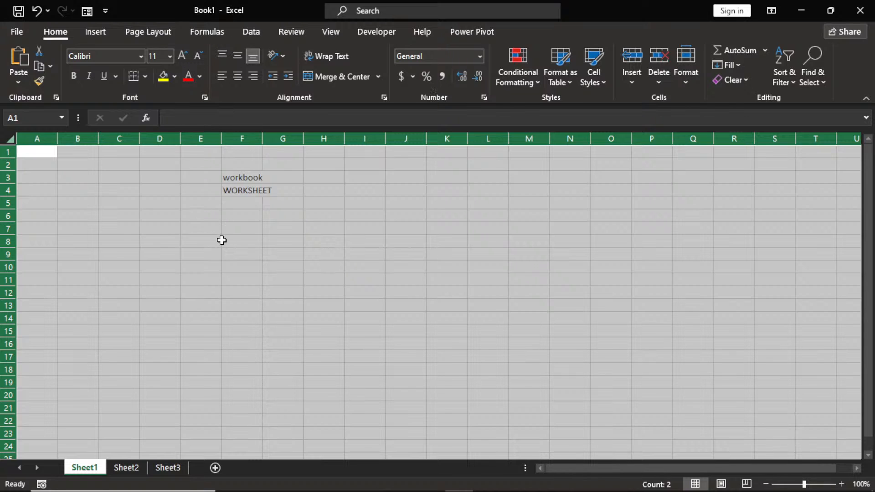
left_click(262, 230)
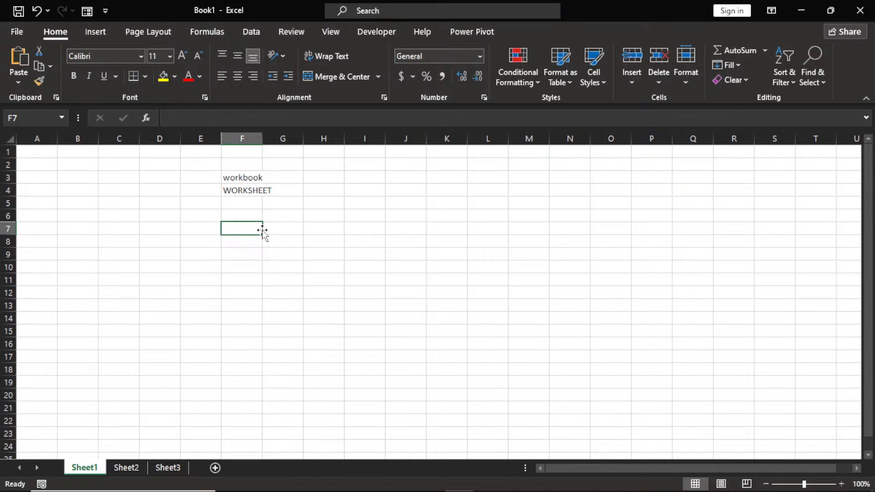
left_click(194, 217)
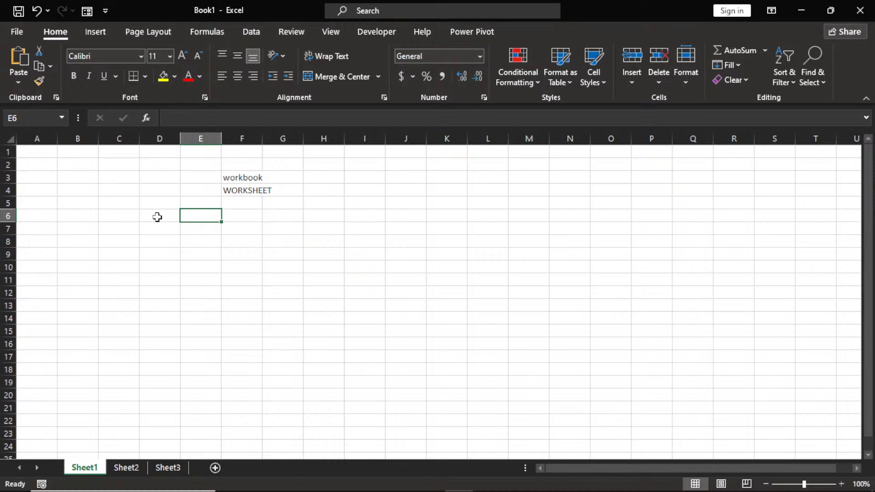
left_click(128, 207)
left_click(182, 218)
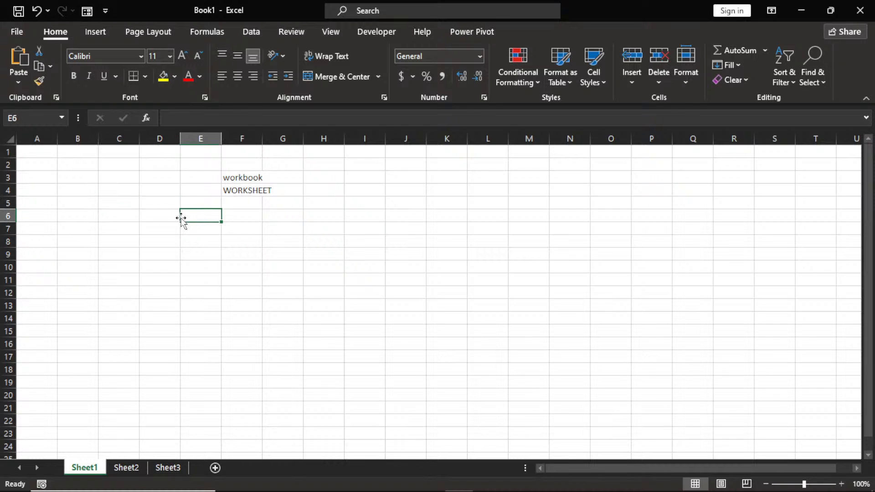
left_click(291, 218)
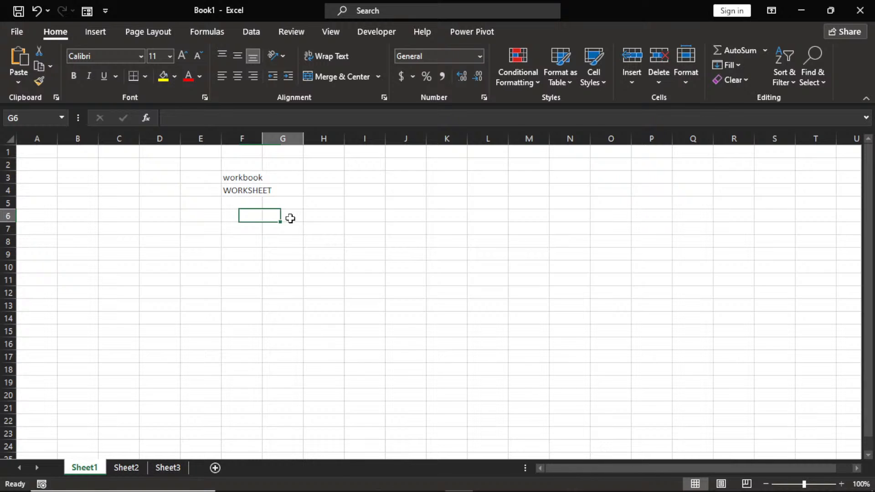
left_click(251, 206)
type("CELL")
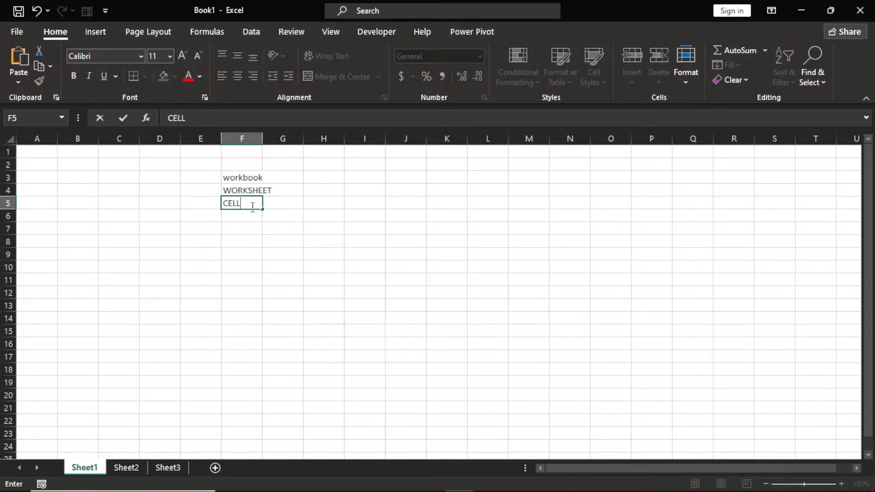
type("S")
left_click(237, 225)
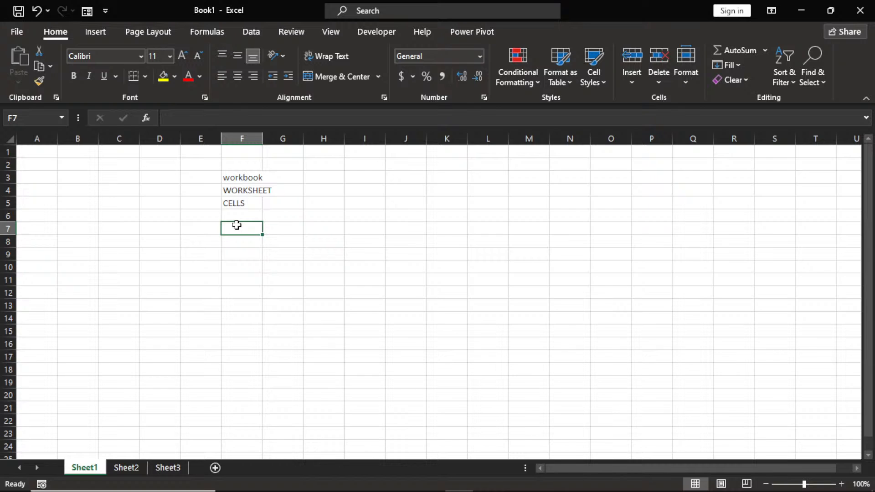
Enter the label 'ACTIVE CELL' in cell F7.
type("ACTI")
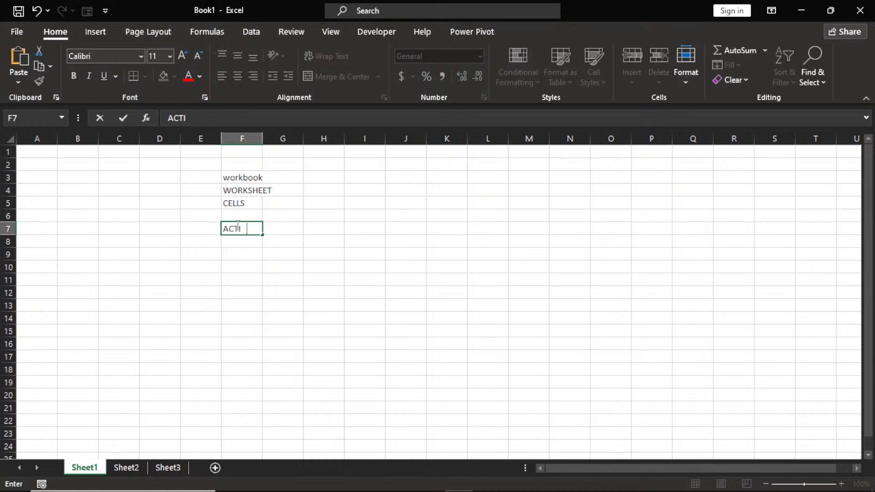
type("VE CELL")
left_click(251, 259)
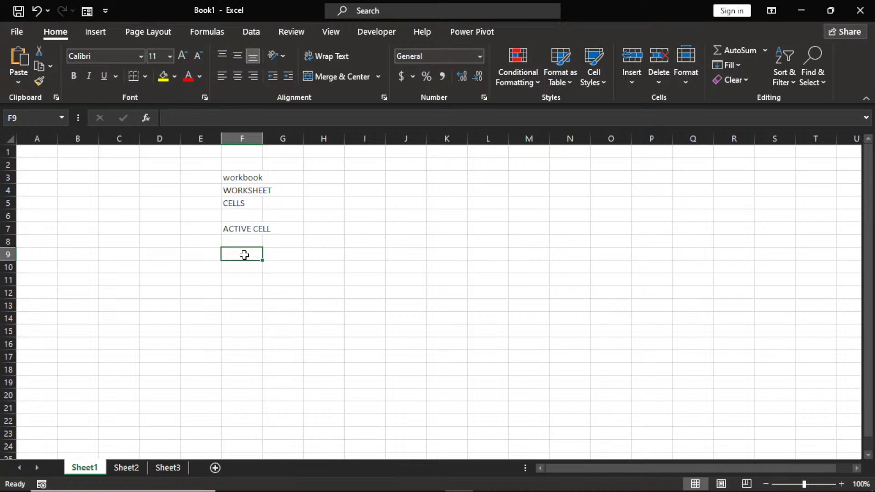
left_click(499, 218)
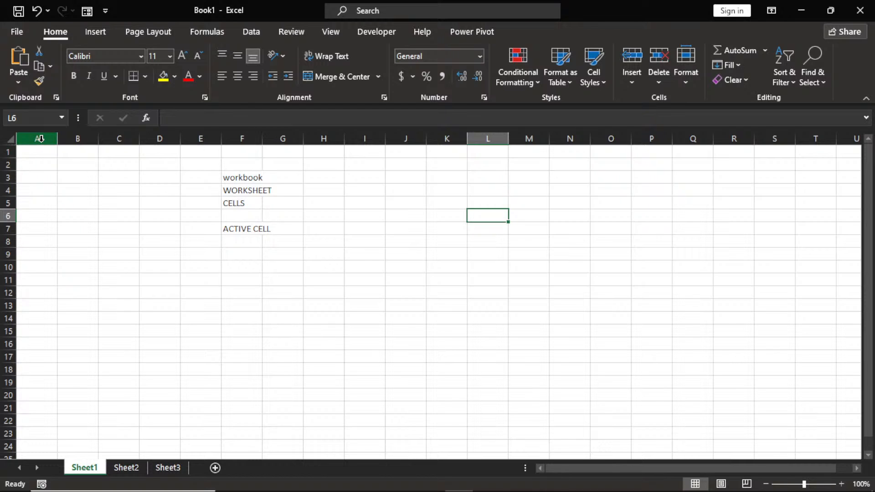
Label H3 'COLUMNS' and H4 'ROWS', then switch to the empty Sheet2.
left_click(321, 180)
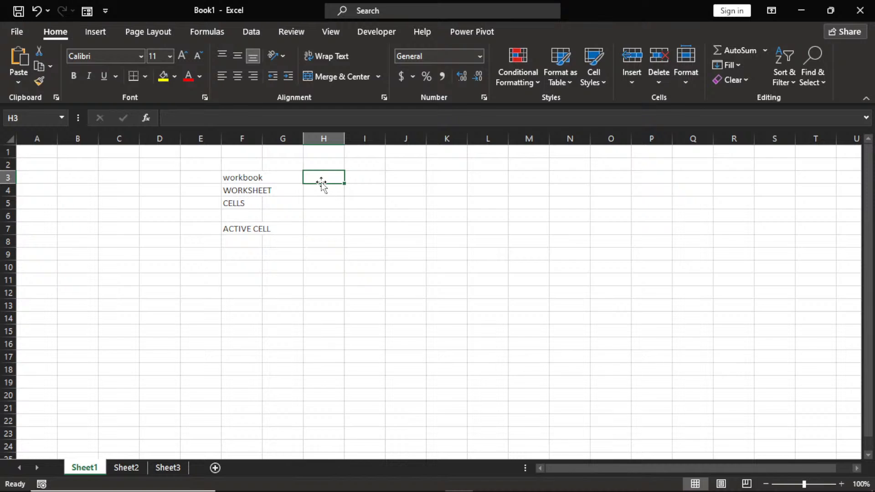
type("COLUMNS")
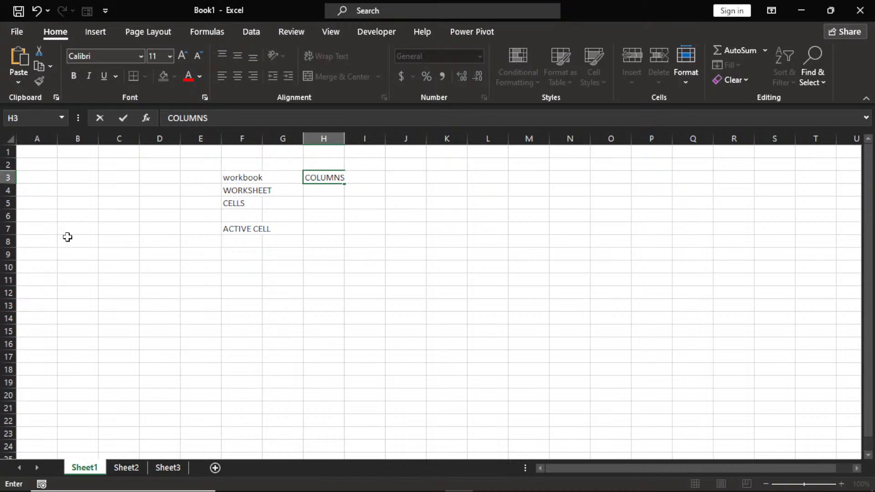
left_click(325, 190)
type("ROWS")
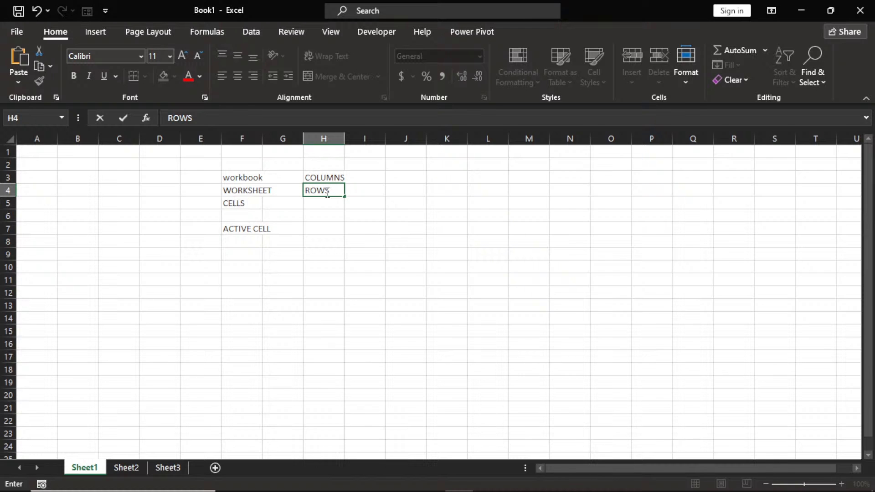
left_click(327, 213)
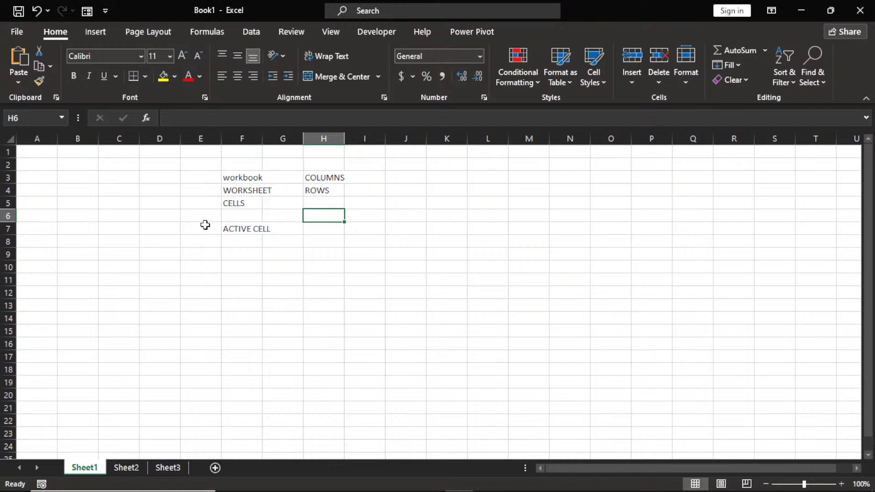
left_click(129, 469)
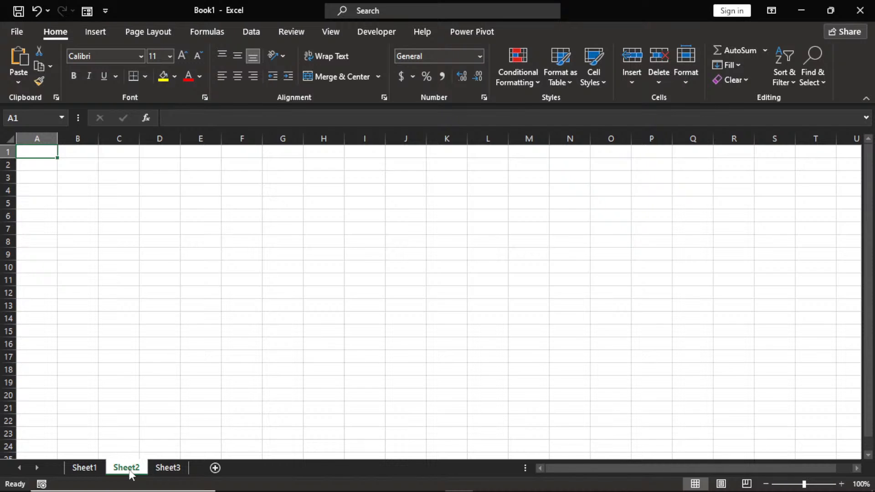
Add a new Sheet4 to the workbook and return to Sheet1.
left_click(162, 473)
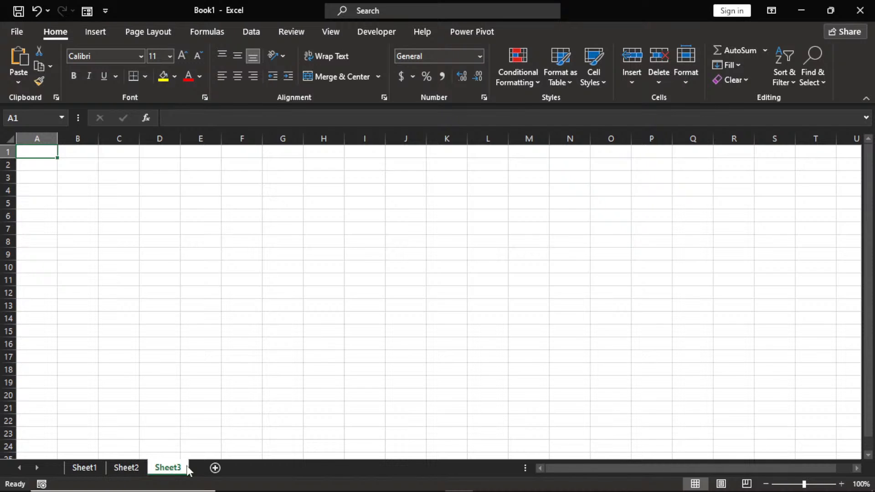
left_click(215, 469)
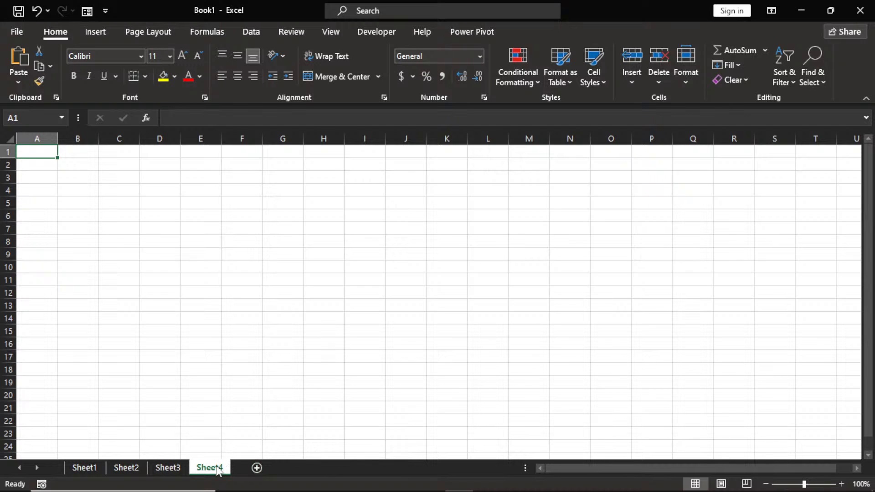
left_click(90, 471)
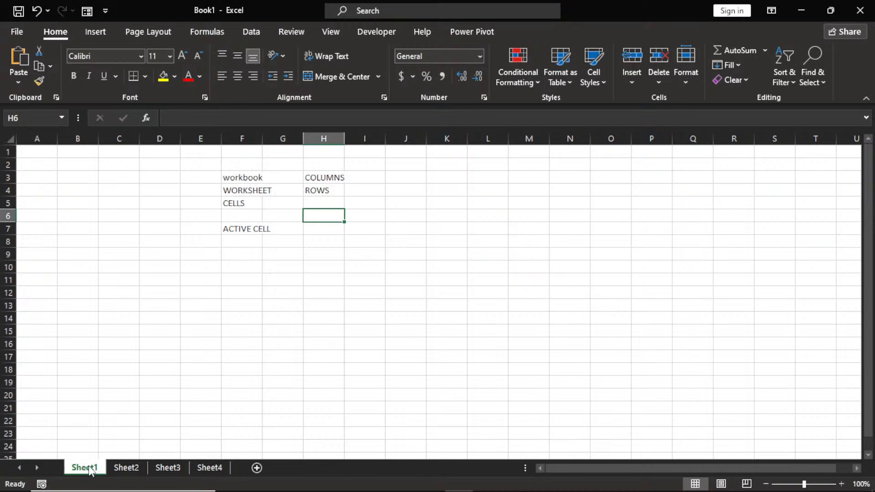
Rename the Sheet1 tab to BASICS.
right_click(89, 471)
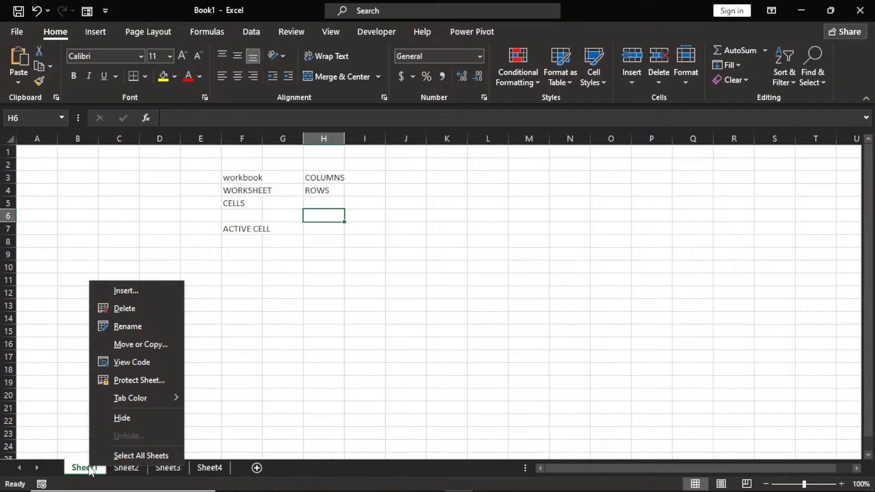
left_click(134, 328)
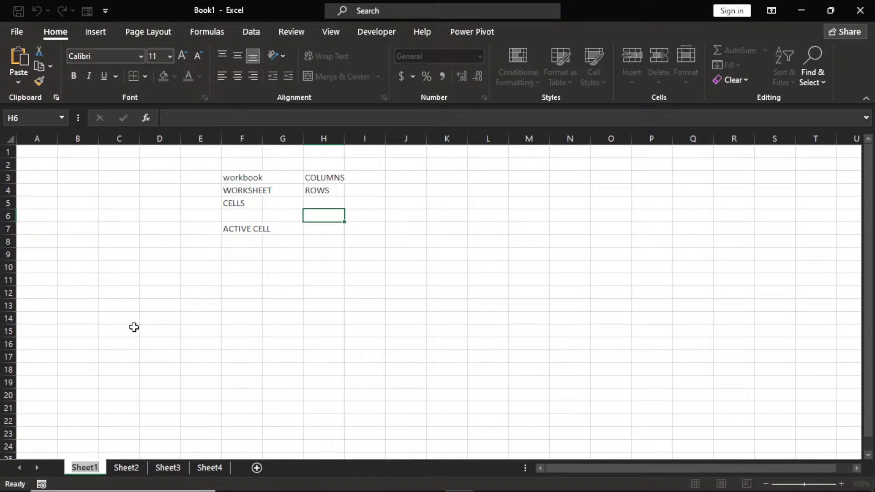
type("B")
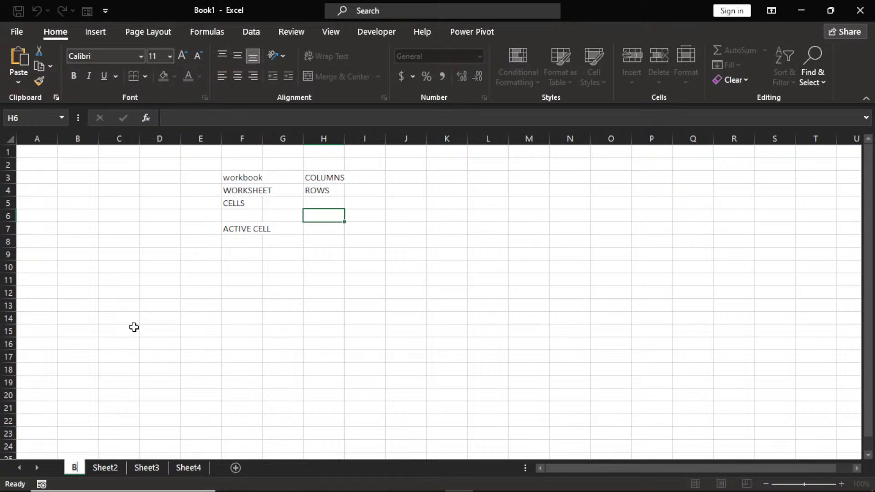
type("A")
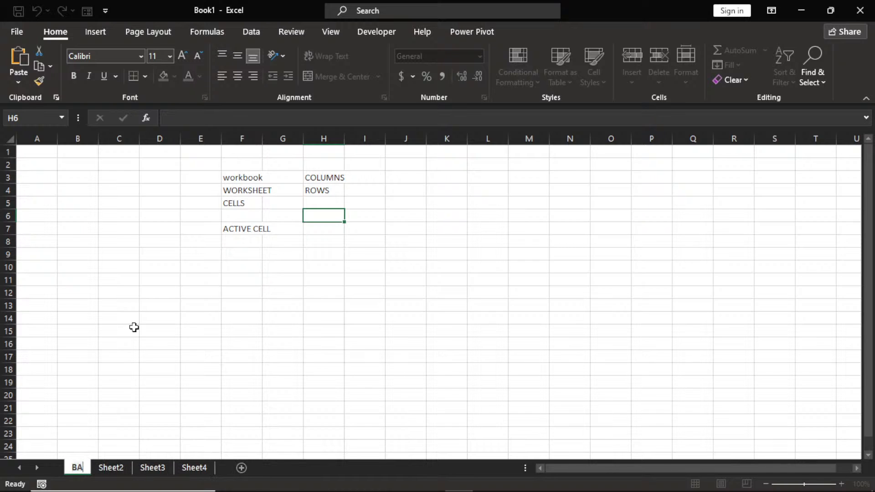
type("SICS")
key("Return")
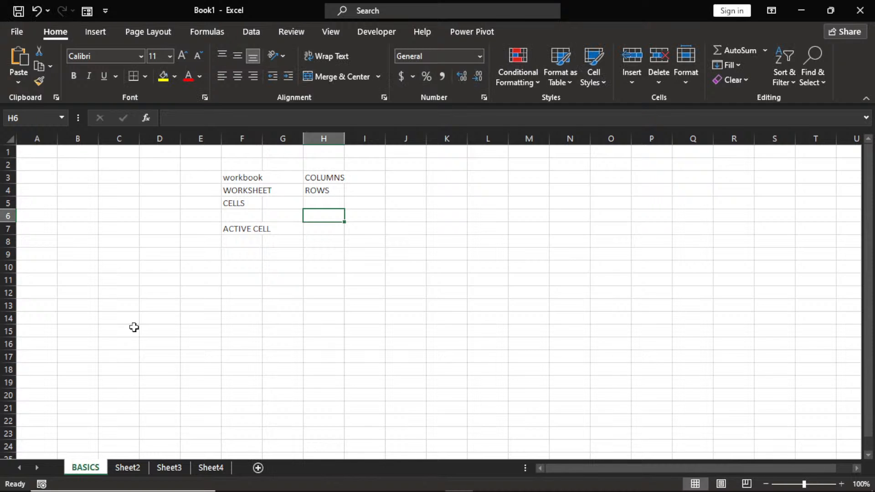
double_click(129, 468)
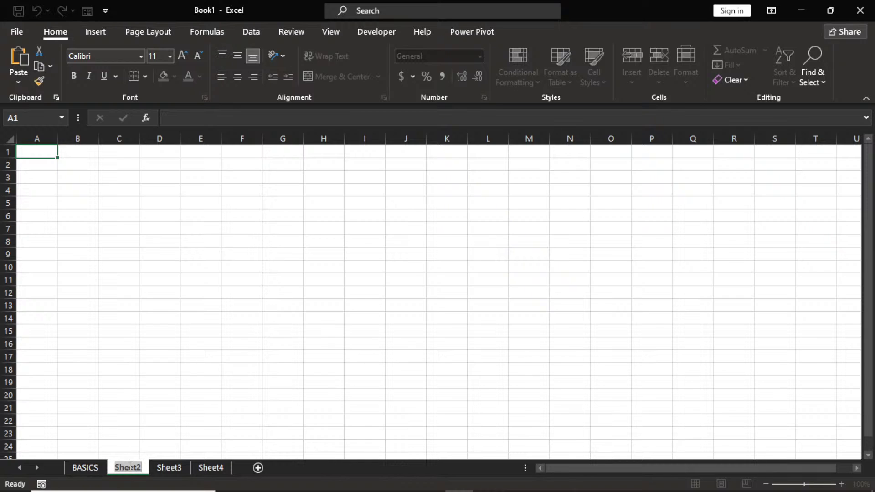
Rename Sheet2 to 'BASICS 2' and go back to the BASICS sheet.
type("BS")
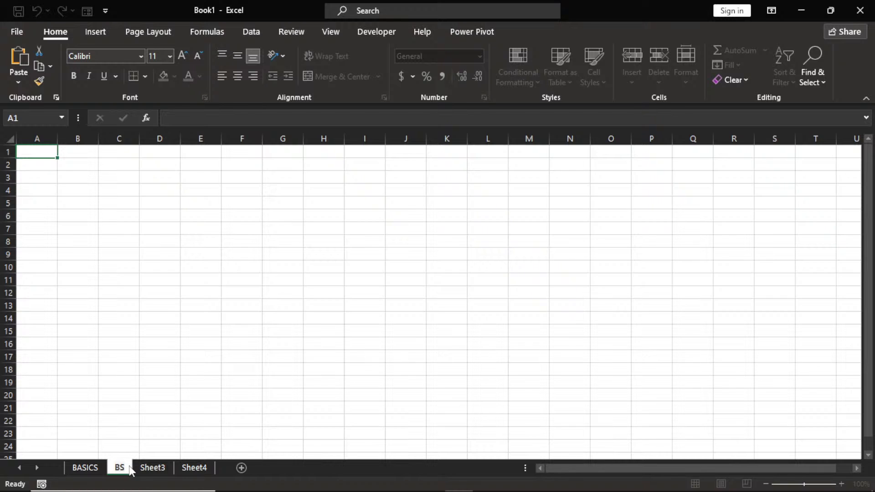
key("BackSpace")
type("ASICS 2")
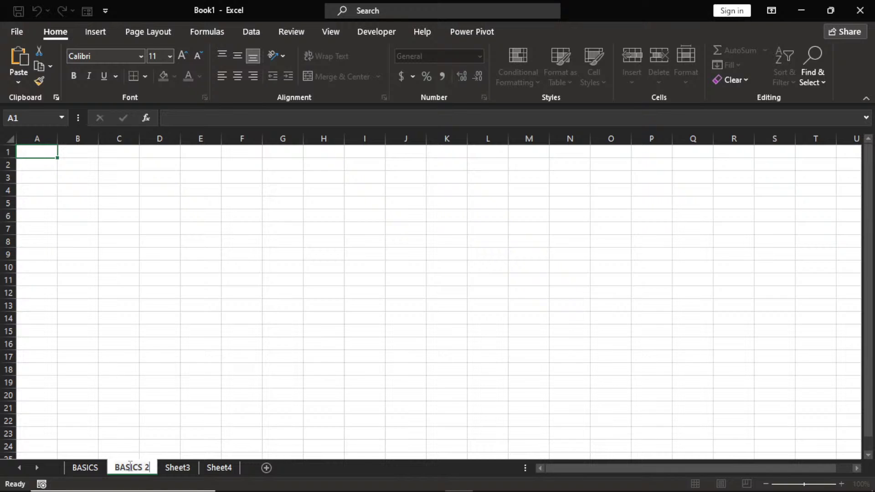
key("Return")
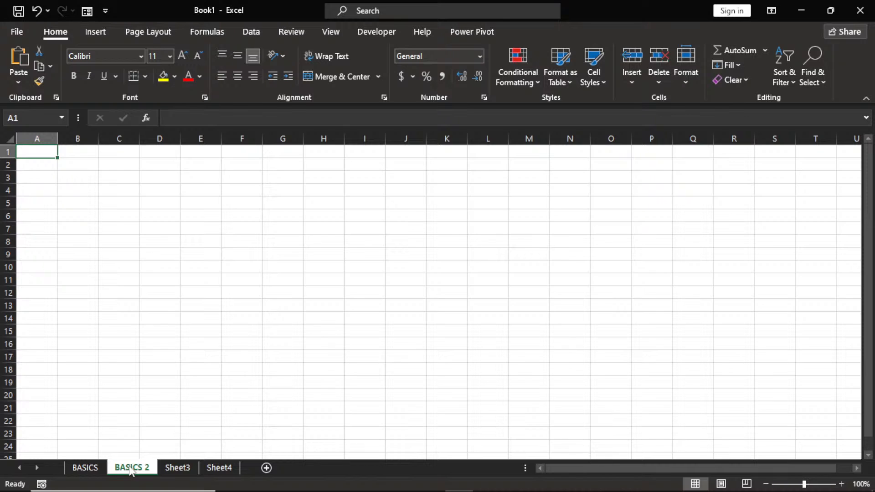
left_click(88, 470)
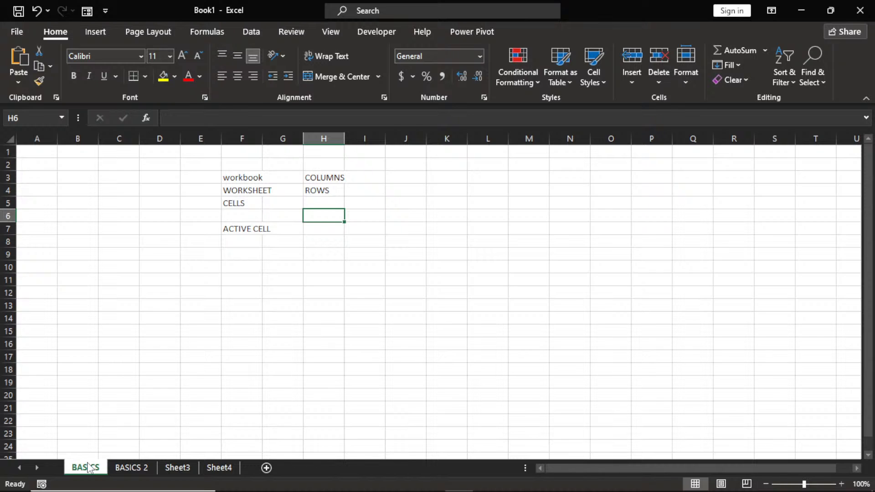
Colour the BASICS tab red and the BASICS 2 tab dark blue.
right_click(88, 470)
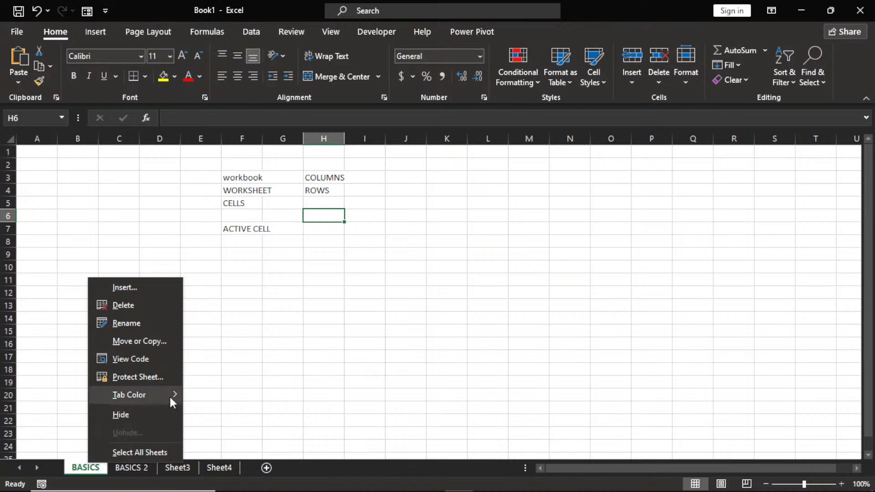
mouse_move(166, 393)
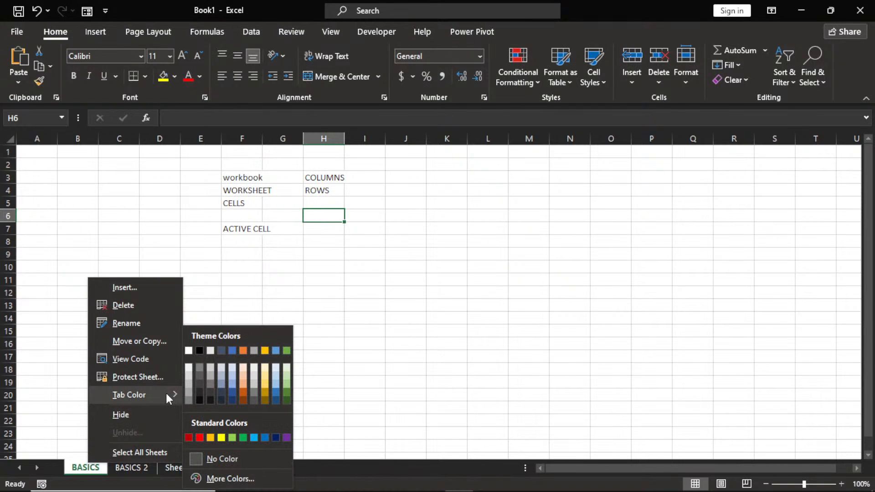
left_click(200, 438)
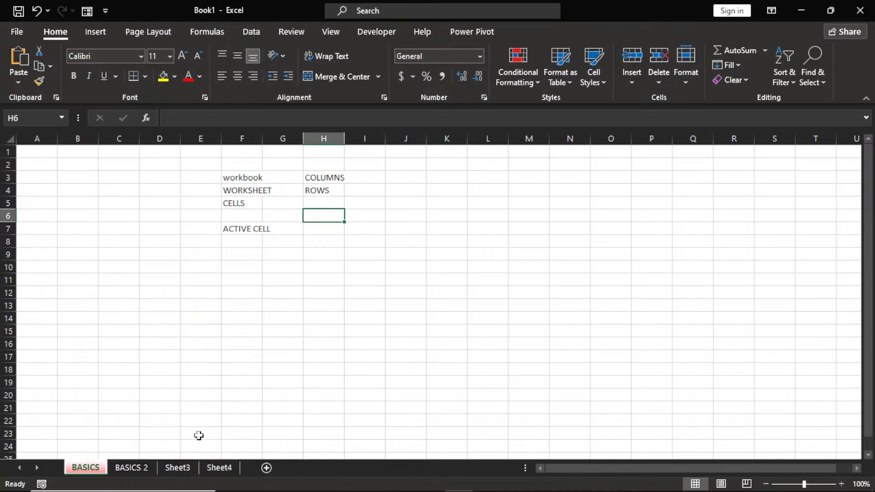
right_click(131, 468)
mouse_move(214, 395)
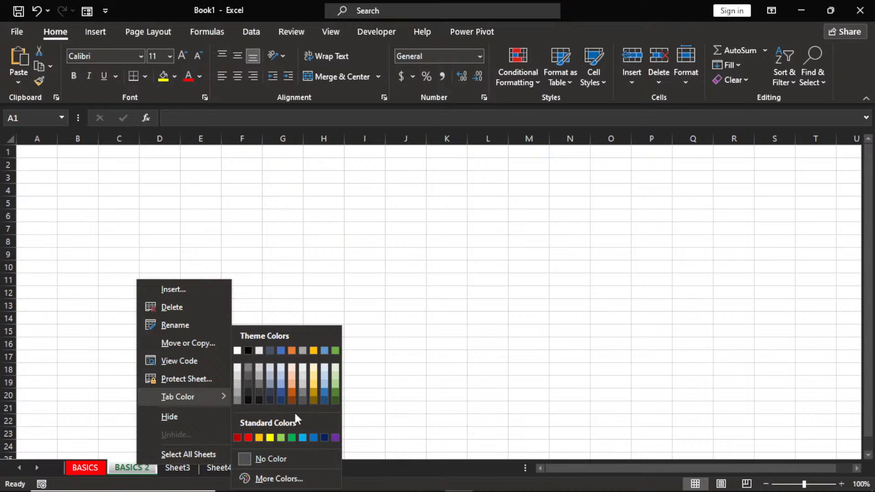
left_click(314, 438)
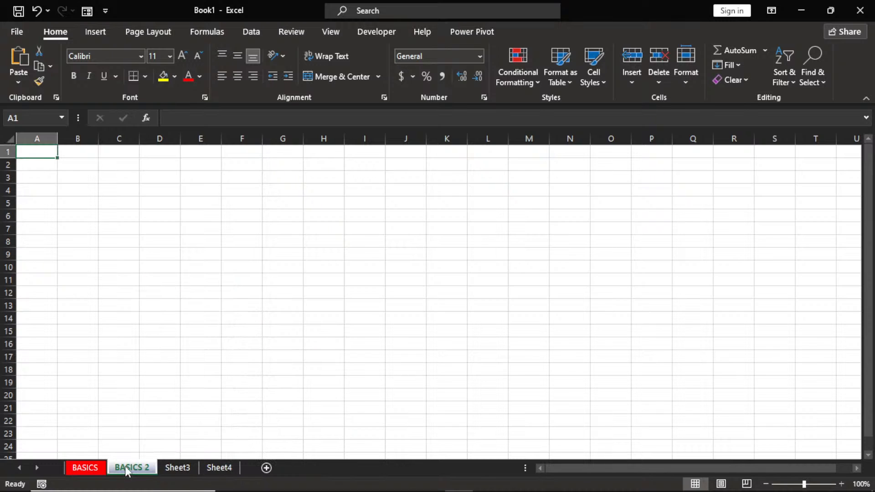
left_click(97, 468)
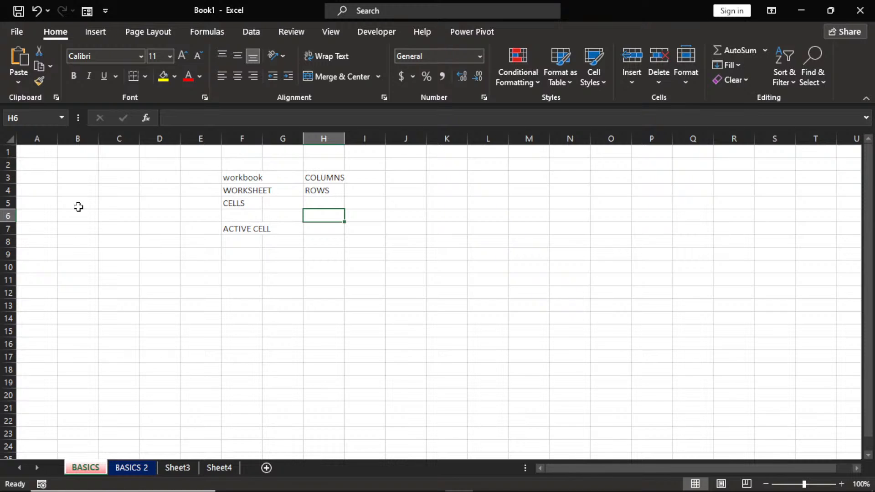
left_click(28, 120)
key("Return")
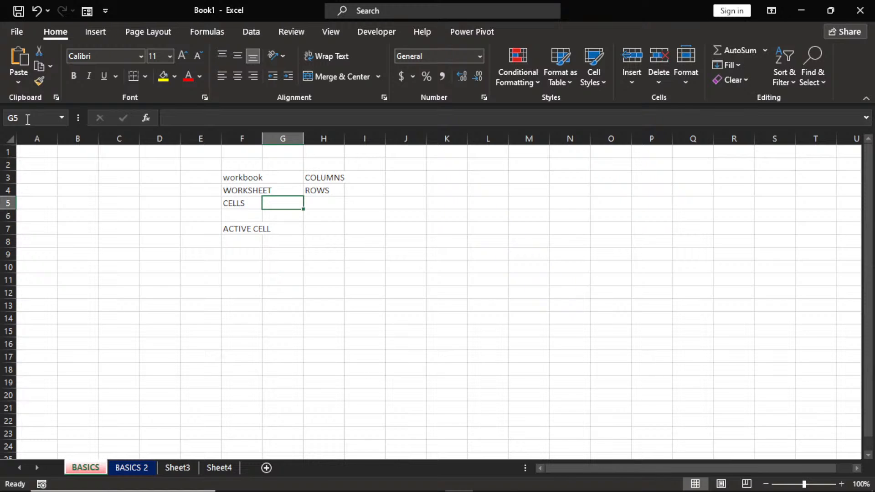
left_click(27, 119)
type("A1")
key("Return")
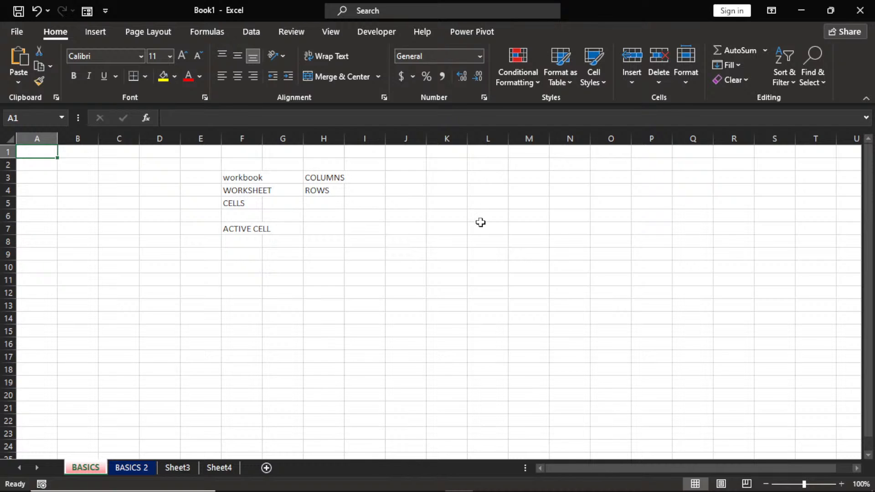
left_click(616, 307)
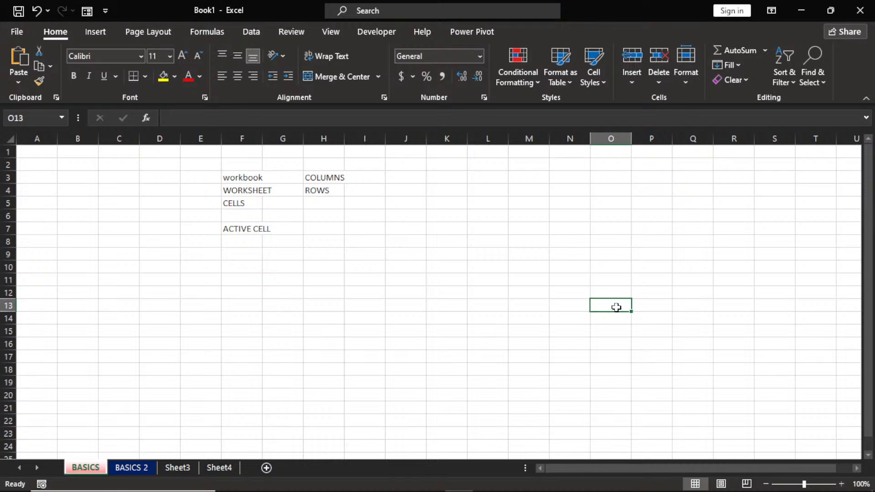
left_click(186, 119)
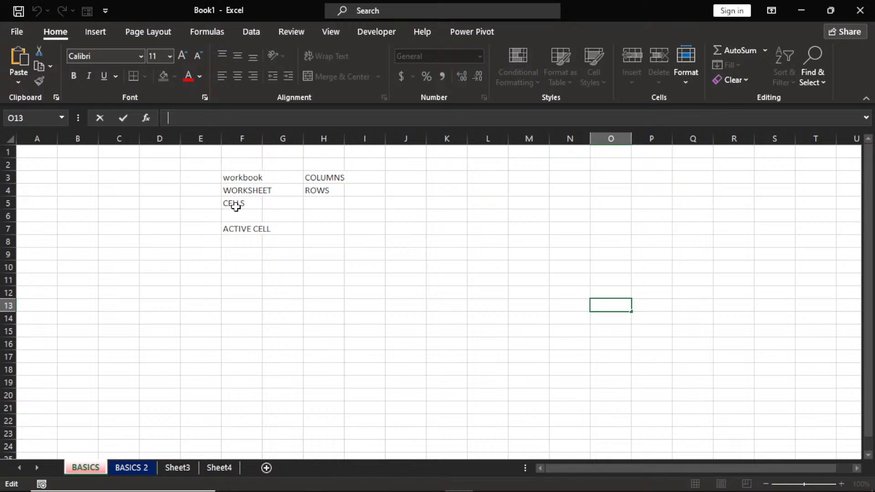
left_click(328, 240)
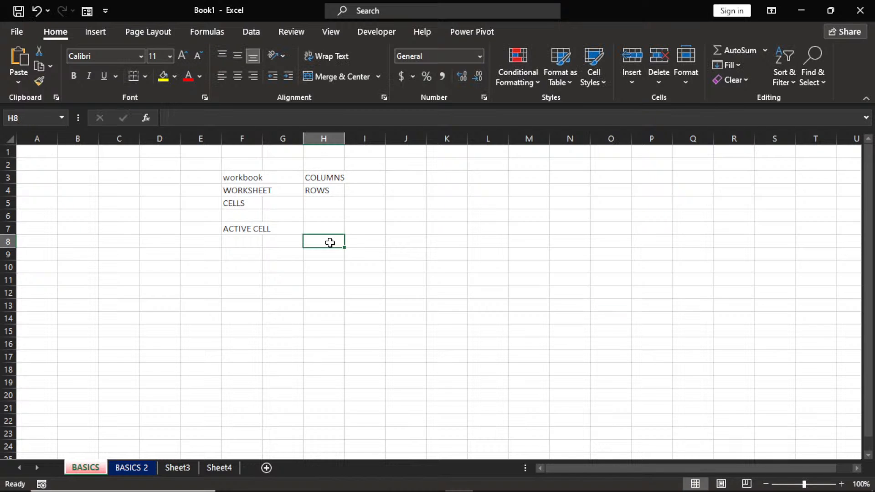
left_click(197, 116)
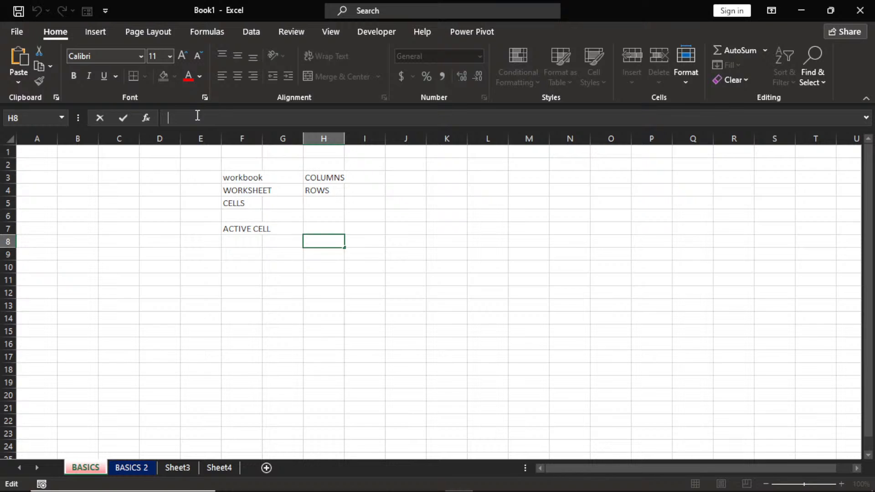
type("SU")
key("BackSpace")
key("BackSpace")
left_click(275, 250)
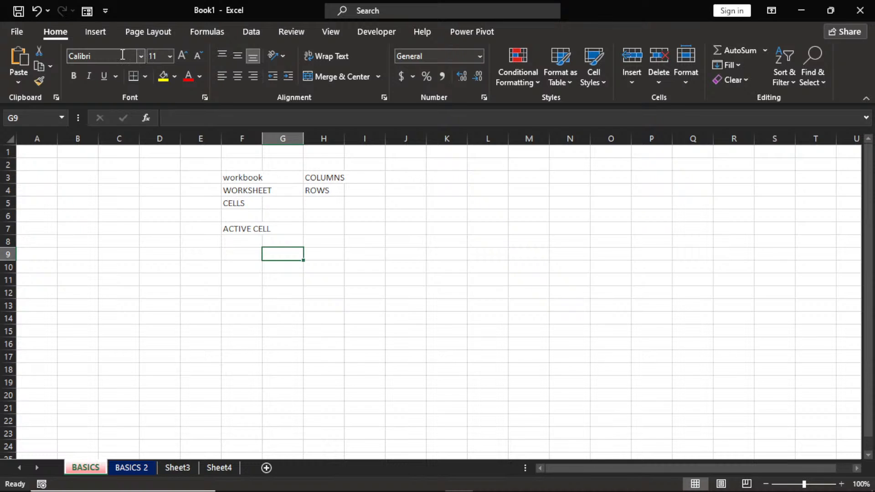
Make WORKSHEET in F4 bold, workbook in F3 italic, and underline CELLS in F5.
left_click(252, 194)
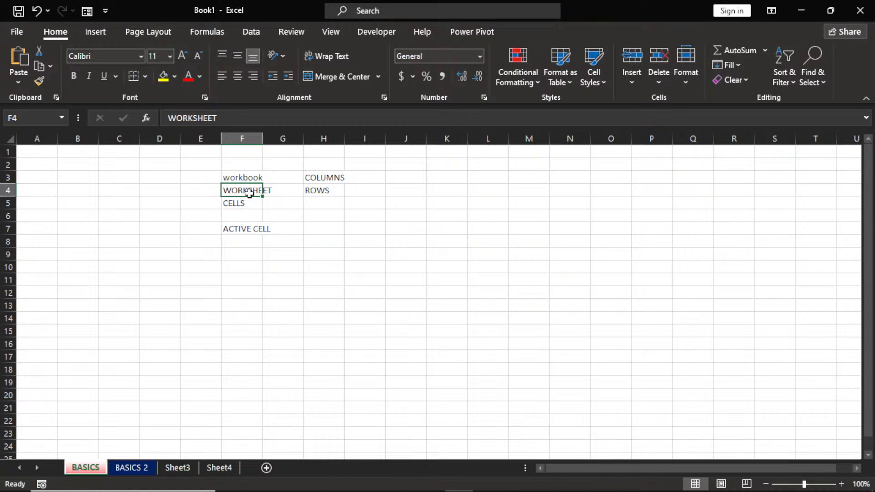
left_click(73, 76)
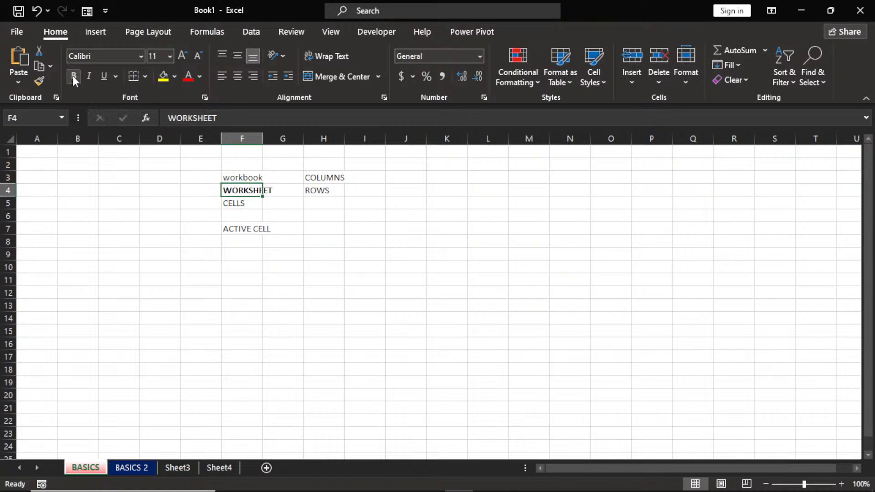
left_click(258, 172)
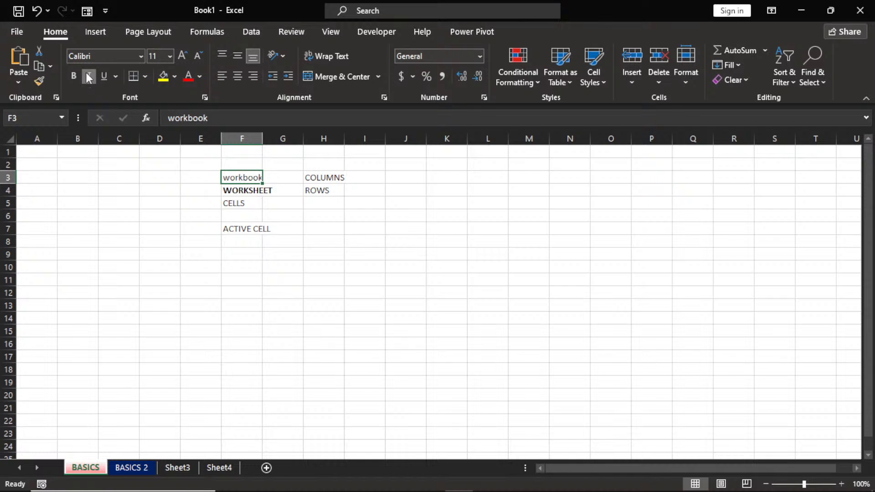
left_click(88, 76)
left_click(248, 206)
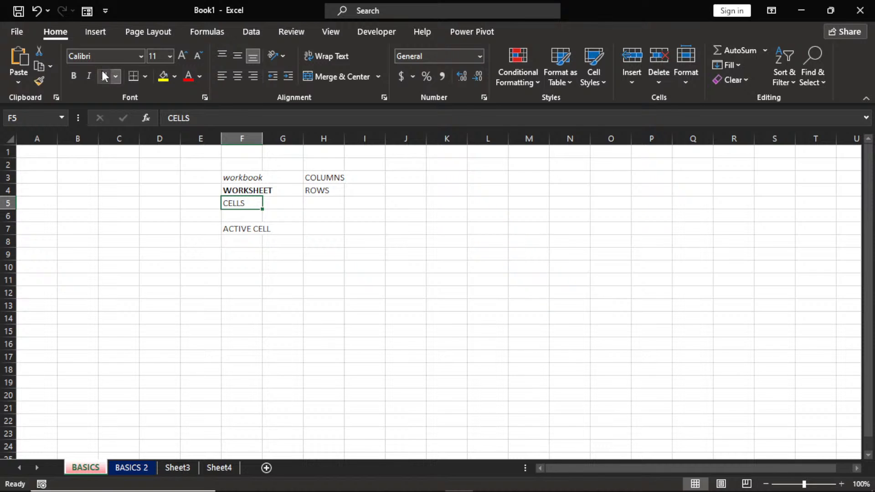
left_click(104, 77)
left_click(173, 218)
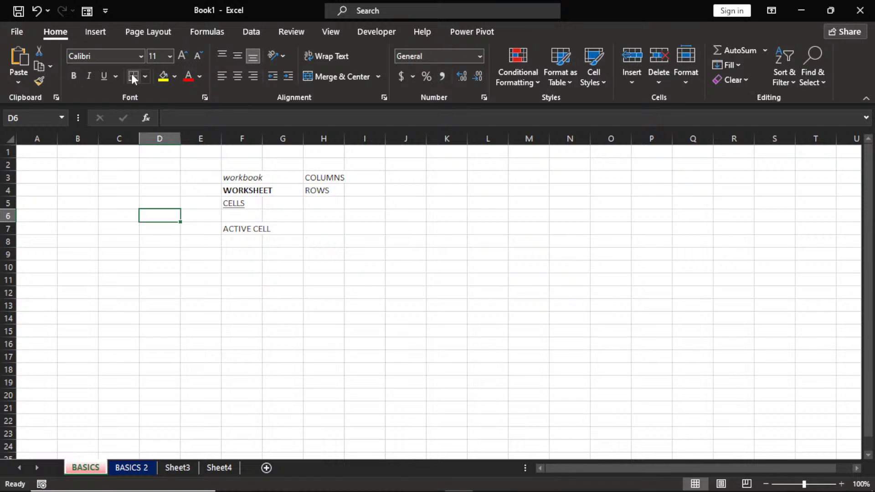
Put an outside border around the ROWS cell H4.
left_click(252, 236)
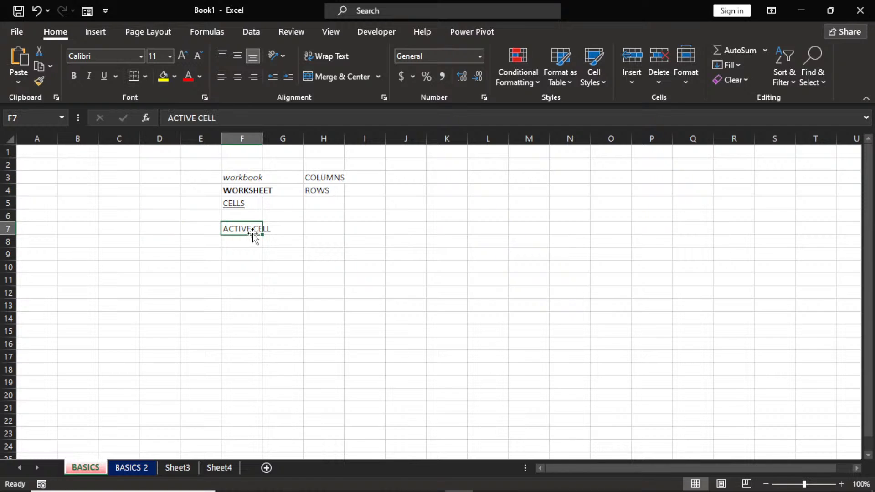
left_click(331, 189)
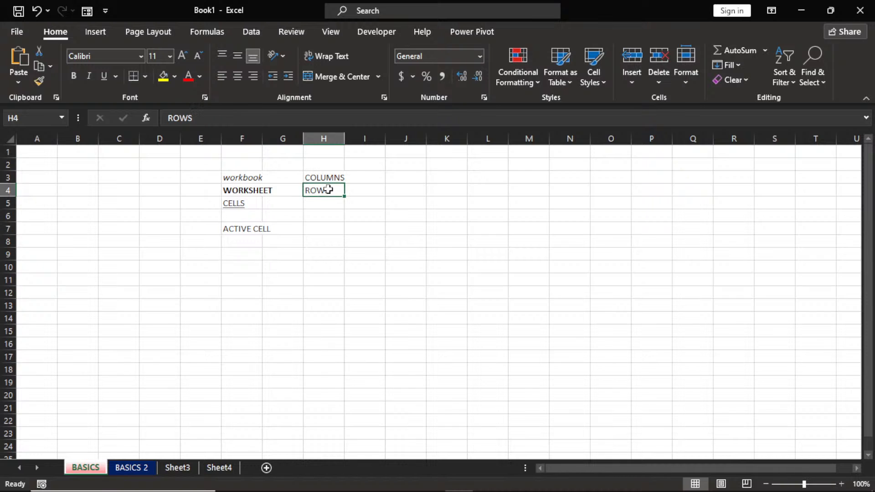
left_click(146, 77)
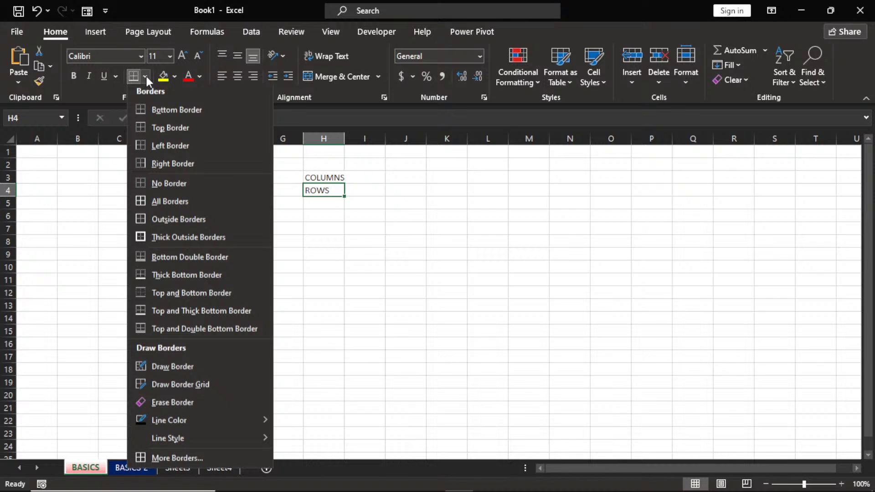
left_click(155, 217)
left_click(155, 217)
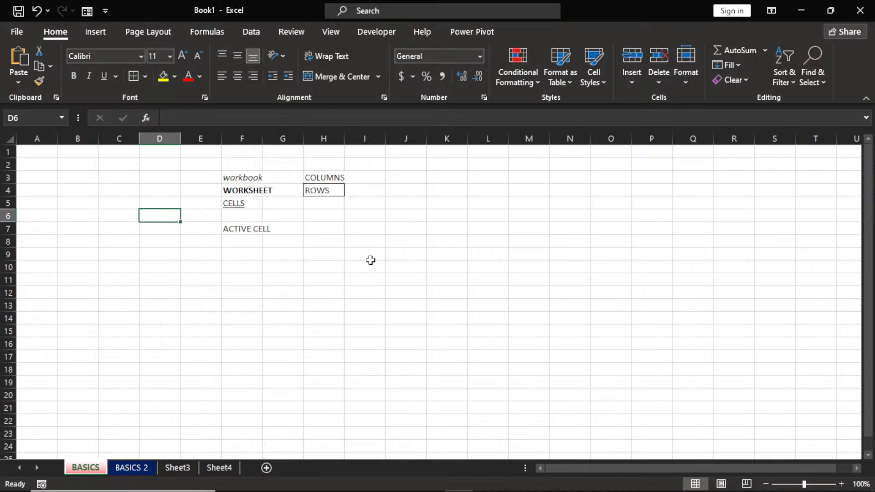
left_click(323, 254)
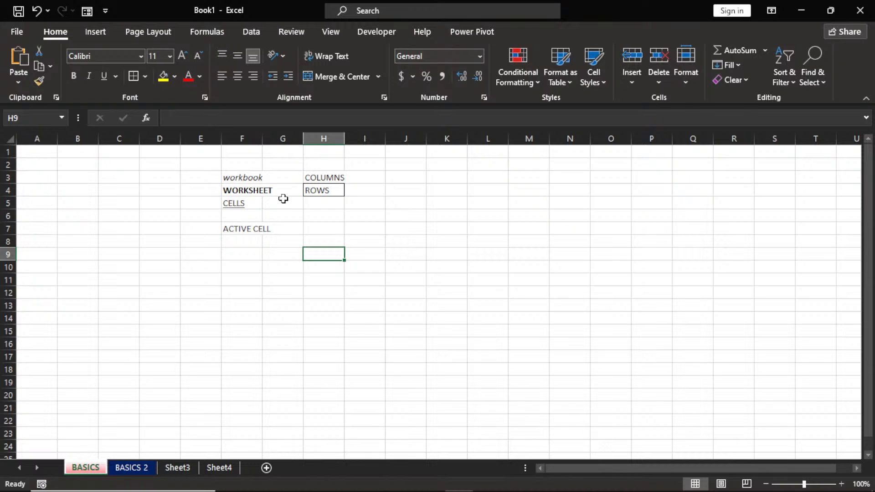
Fill the WORKSHEET cell F4 and COLUMNS cell H3 dark blue.
left_click(251, 190)
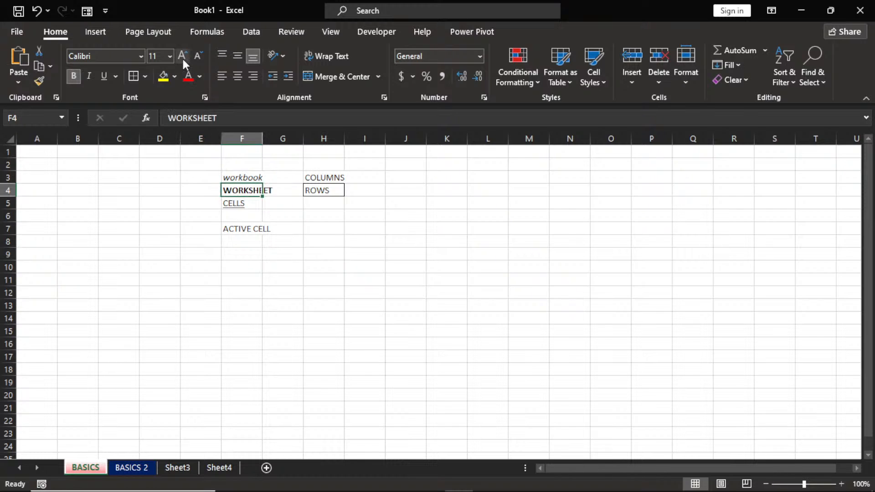
left_click(162, 80)
left_click(176, 78)
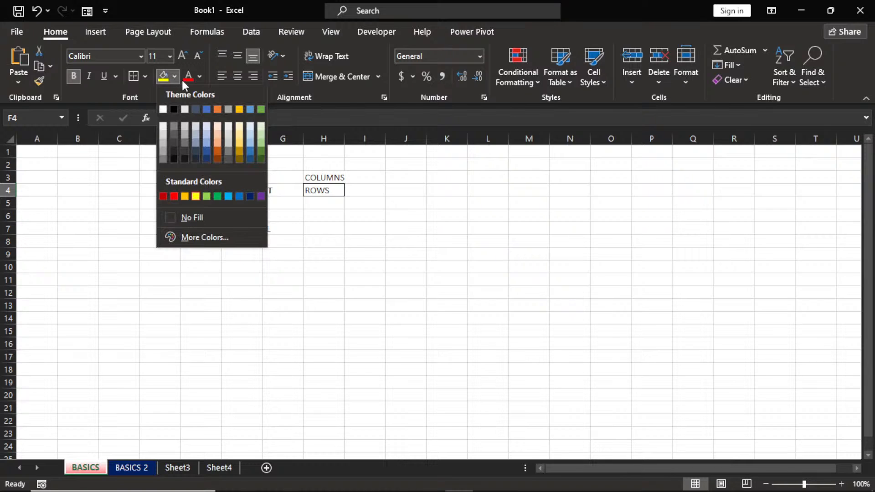
left_click(205, 161)
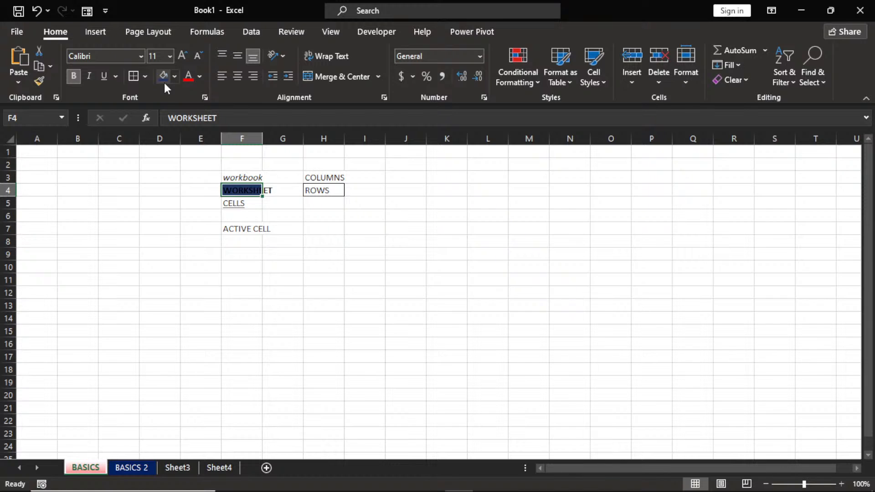
left_click(311, 181)
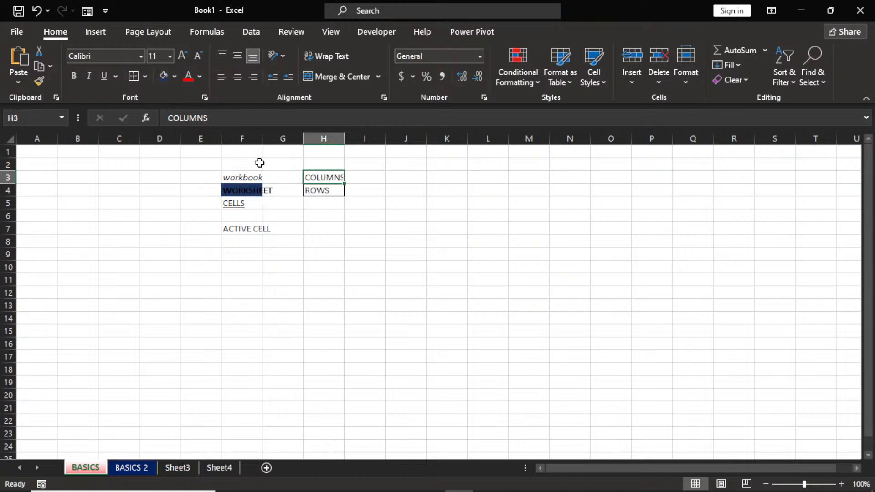
left_click(162, 76)
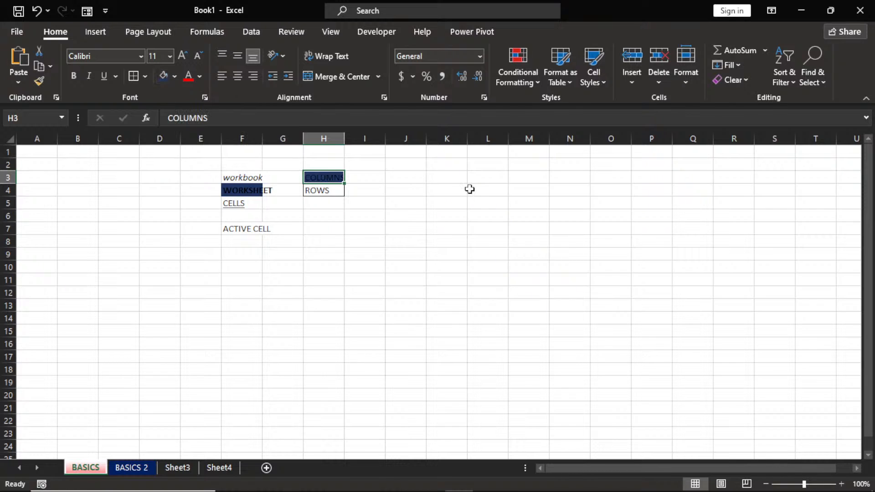
left_click_drag(406, 164, 612, 192)
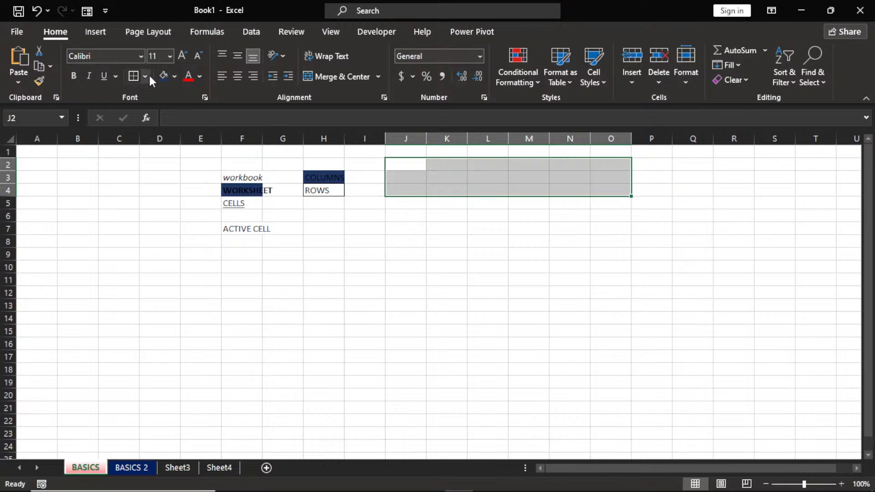
Fill the J2:O4 block with Orange, Accent 2, Darker 50%.
left_click(163, 76)
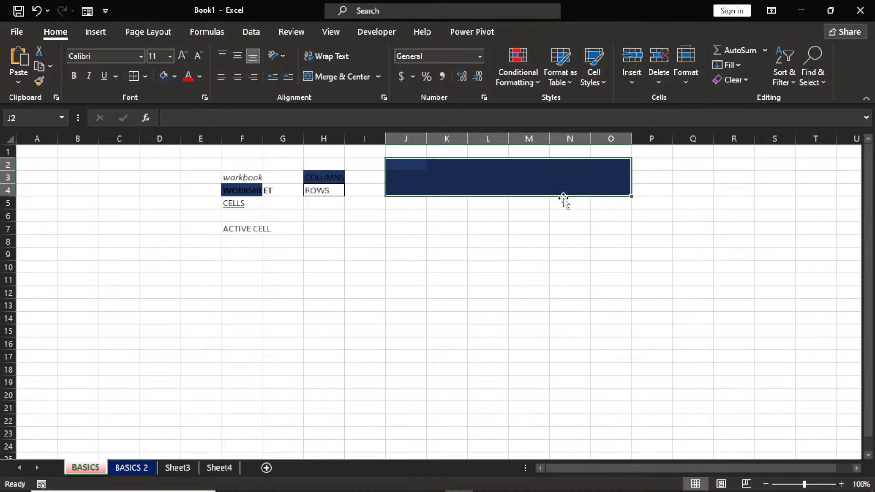
left_click(175, 76)
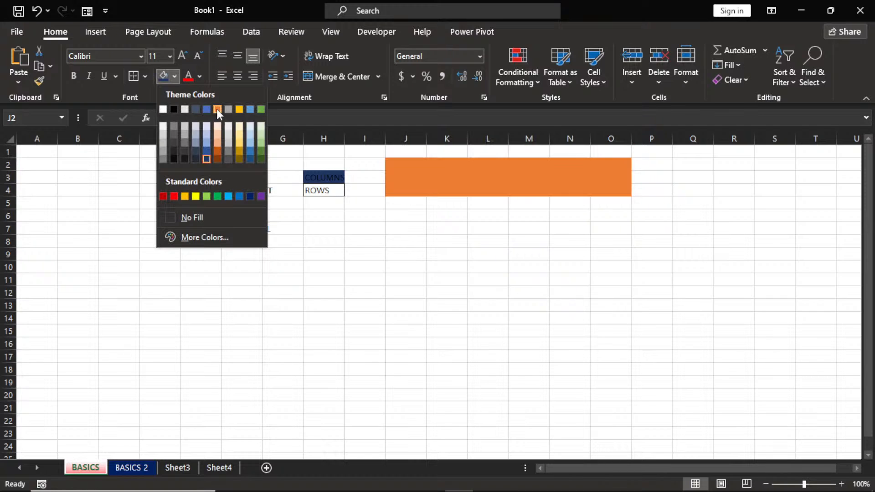
left_click(217, 160)
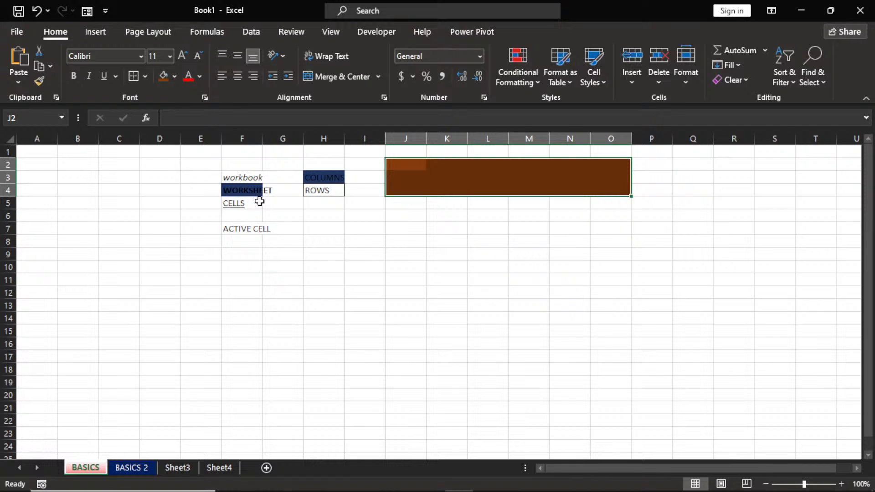
left_click(252, 192)
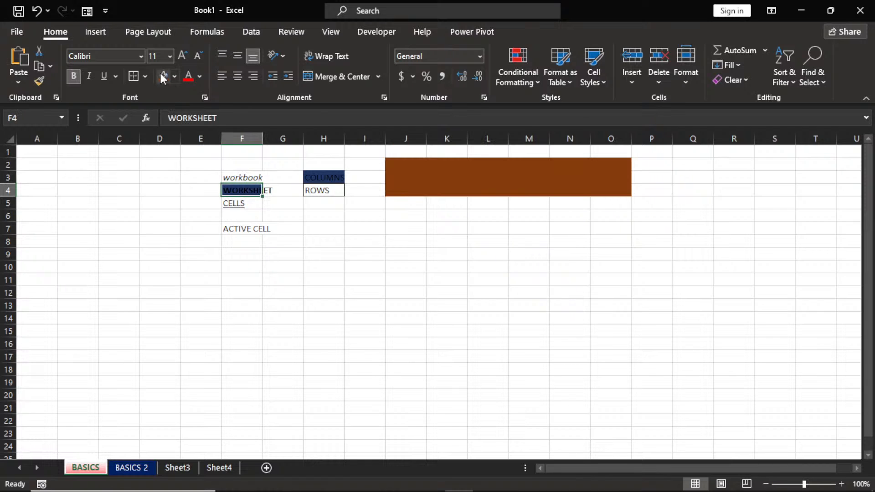
Make the WORKSHEET and COLUMNS label text white.
left_click(200, 81)
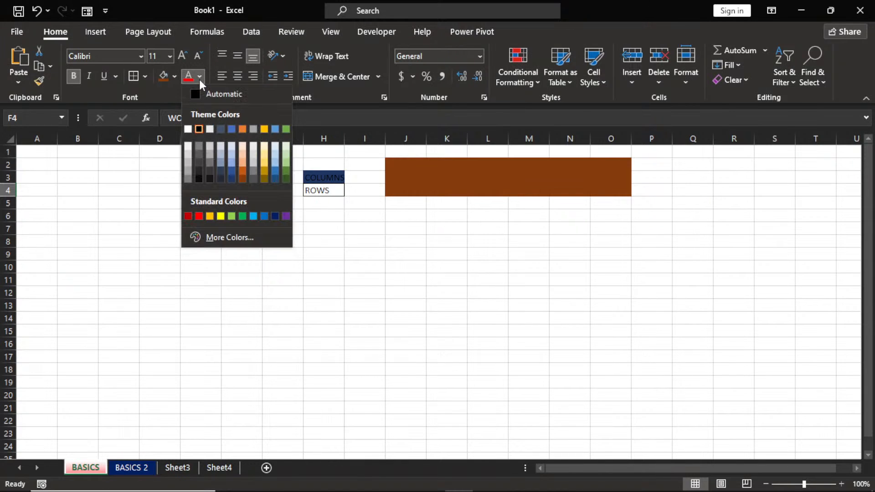
left_click(187, 129)
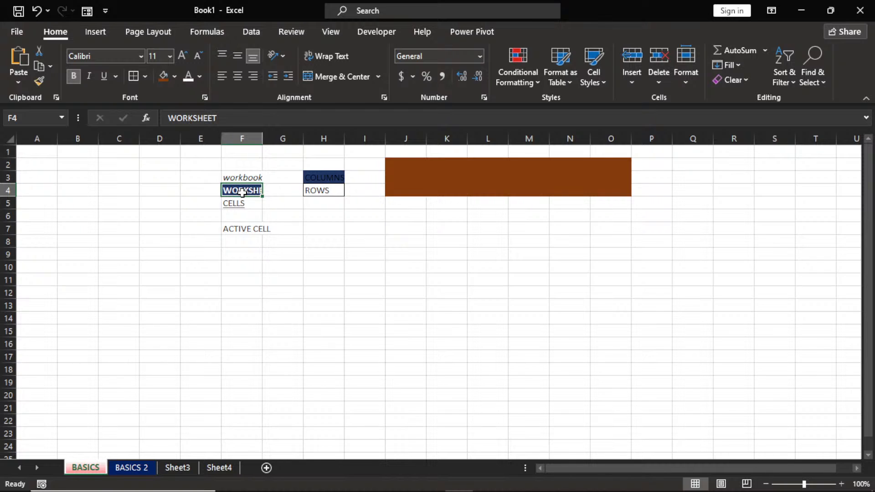
left_click(335, 178)
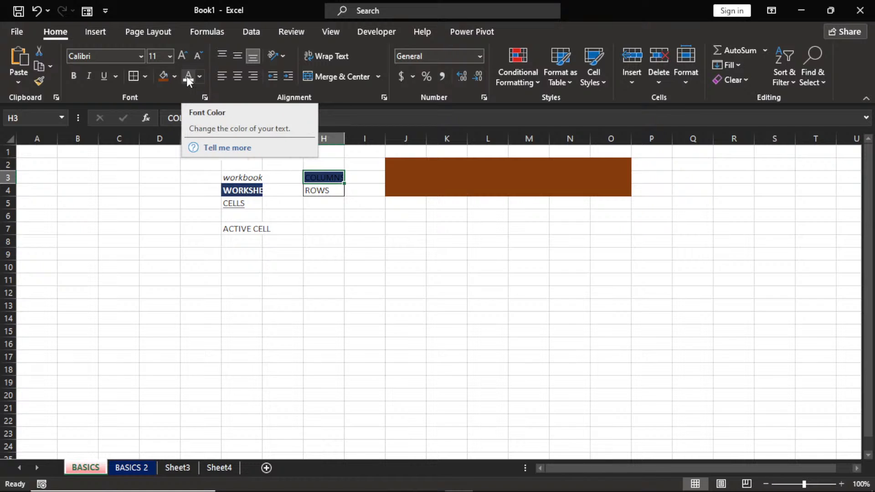
left_click(189, 77)
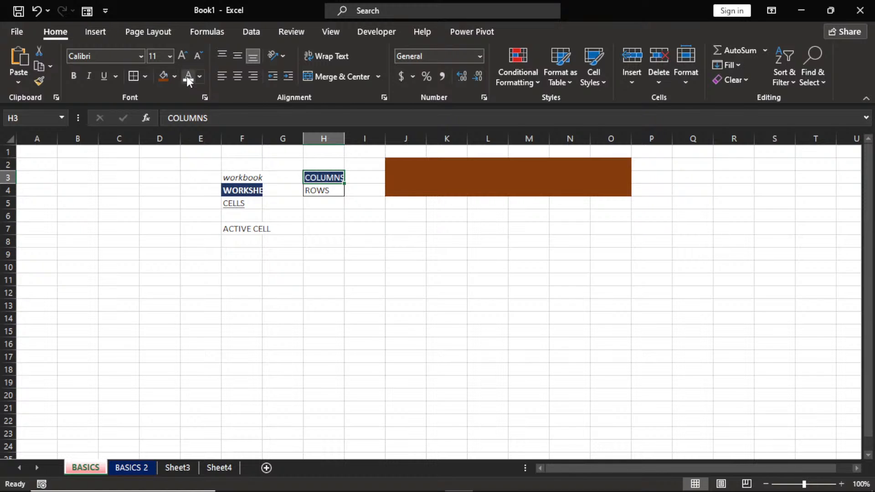
left_click(253, 231)
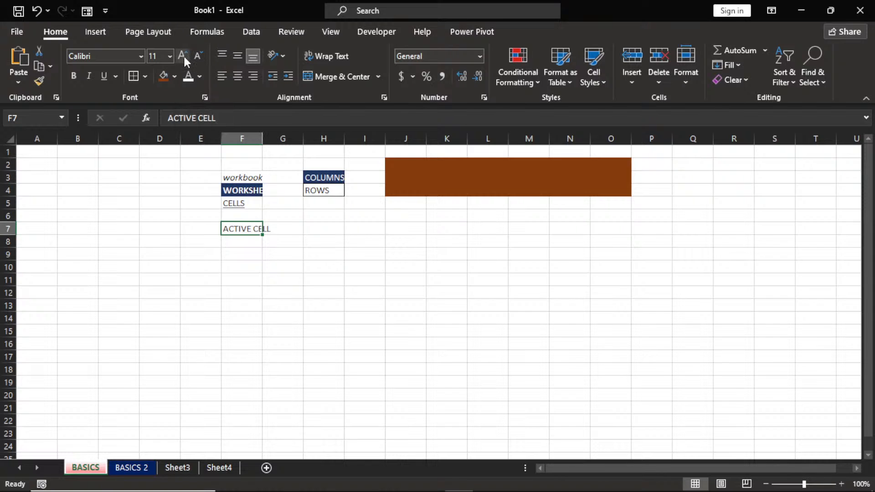
Set the ACTIVE CELL label in F7 to 12-point, keeping the Calibri font.
left_click(182, 56)
left_click(182, 56)
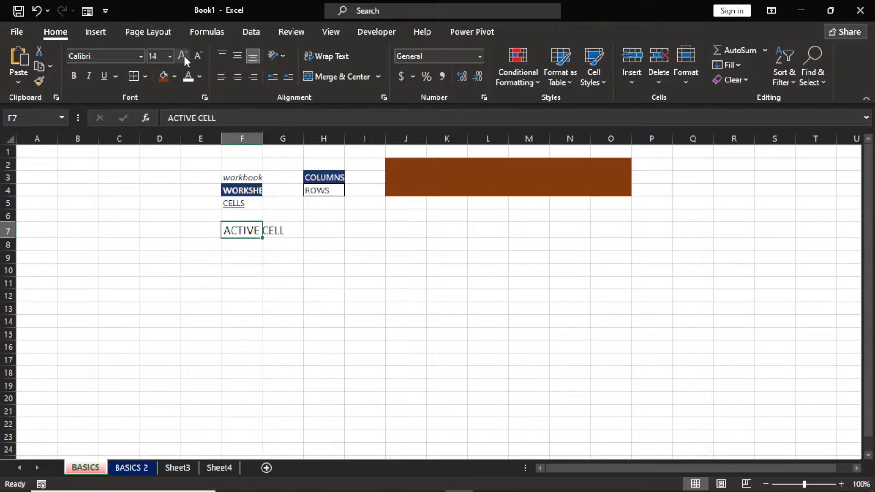
left_click(184, 57)
left_click(197, 58)
left_click(197, 57)
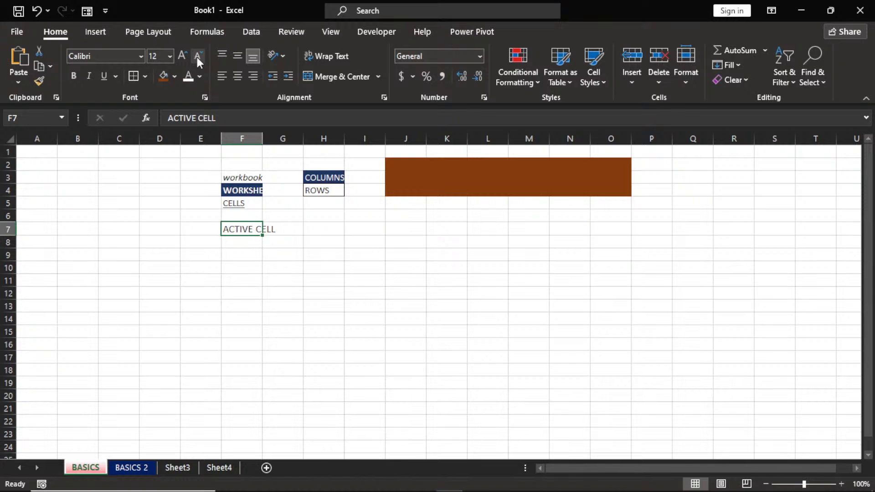
left_click(140, 57)
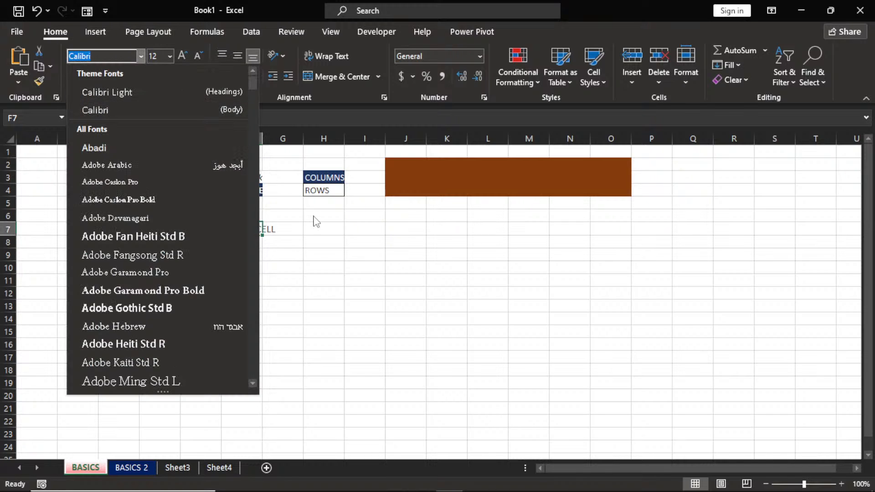
double_click(283, 251)
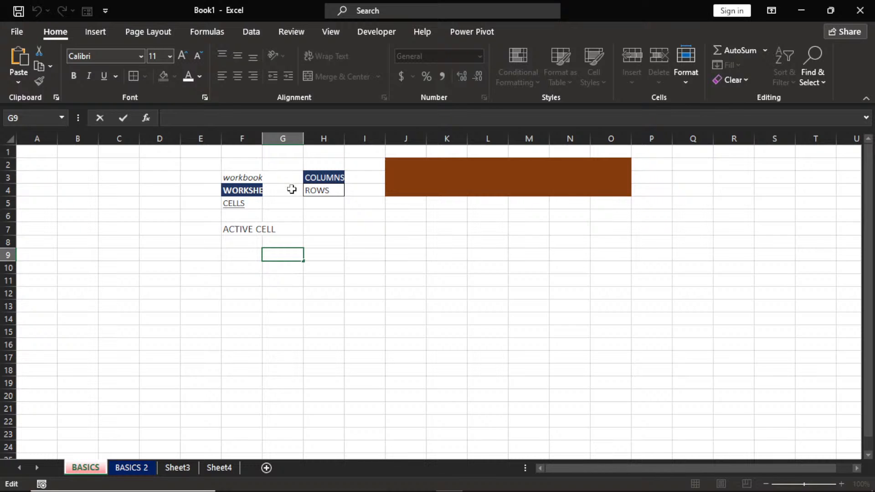
left_click(242, 229)
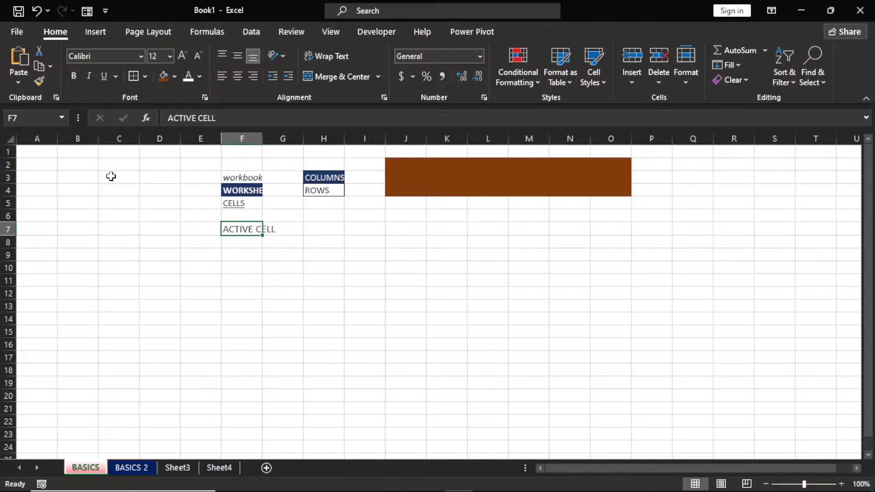
left_click(245, 192)
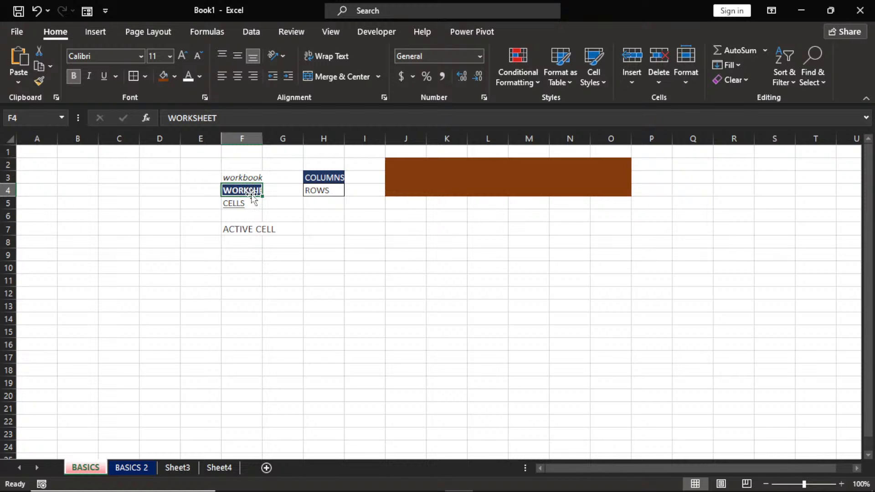
left_click(283, 214)
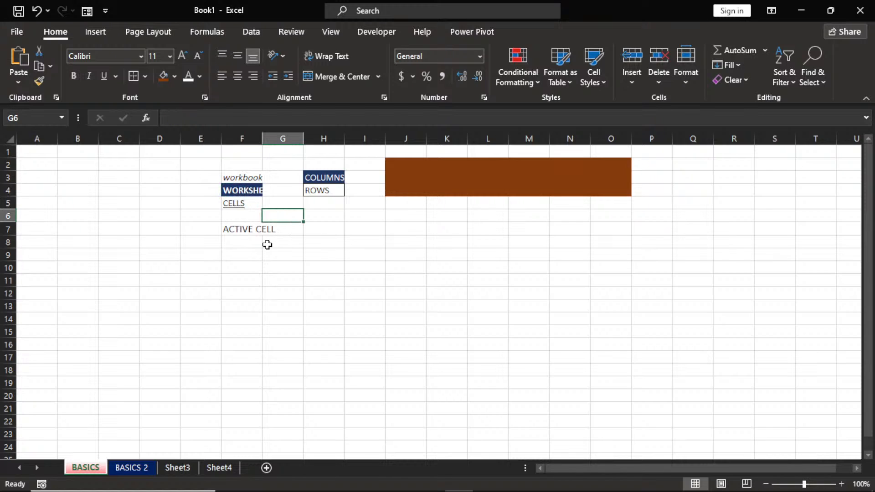
left_click(251, 231)
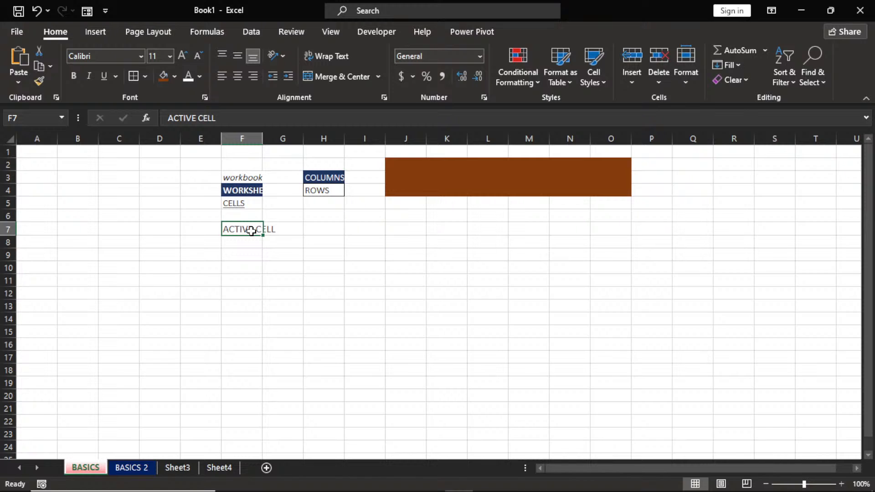
key("ctrl+shift+period")
left_click(289, 232)
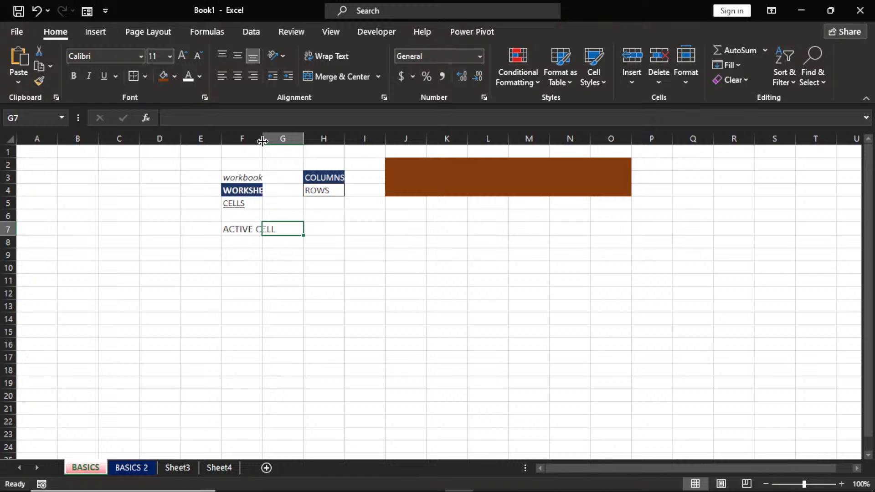
Widen column F and AutoFit it so ACTIVE CELL and WORKSHEET show in full.
left_click_drag(263, 141, 320, 167)
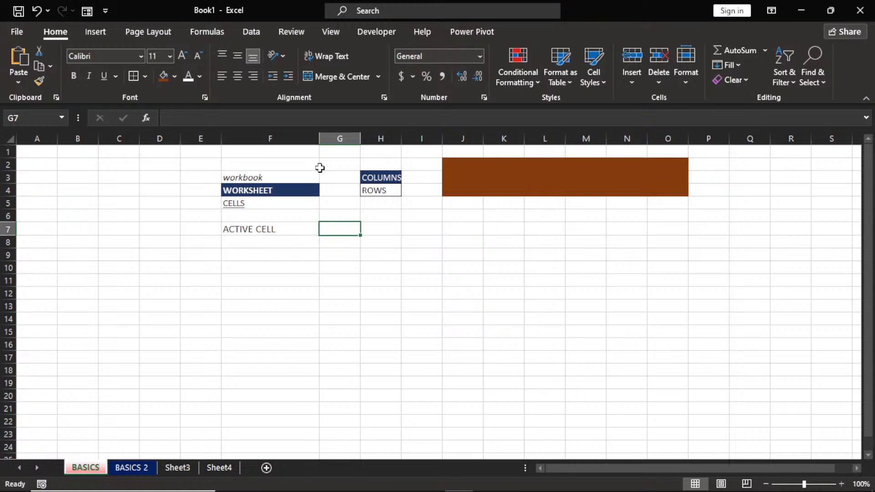
double_click(319, 141)
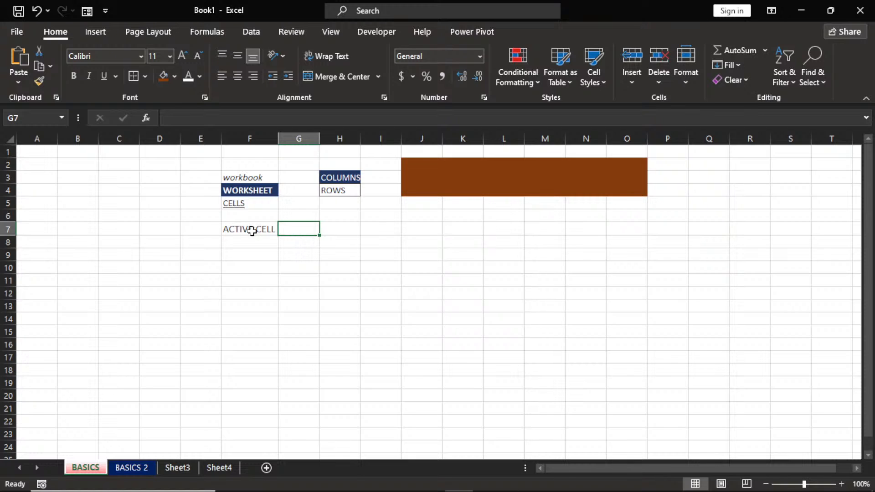
Enter ACTIVE WORKSHEET in F8 and AutoFit column F to fit it.
left_click(246, 243)
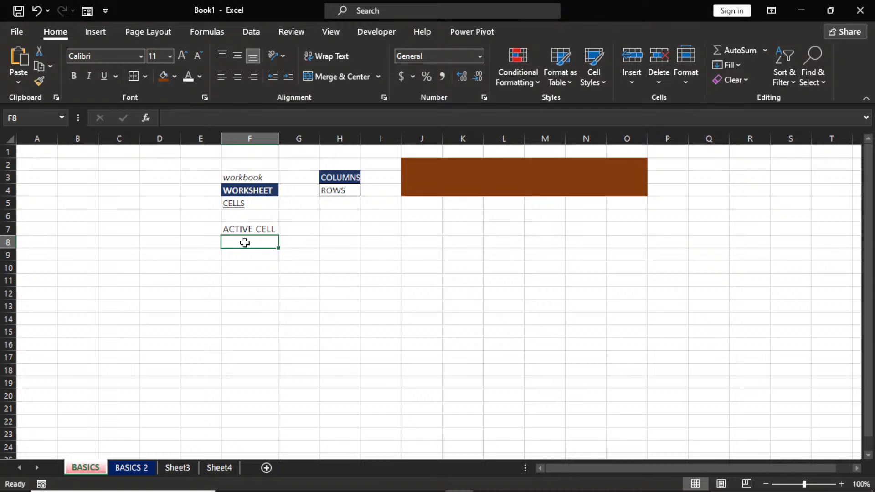
type("ACTIVE")
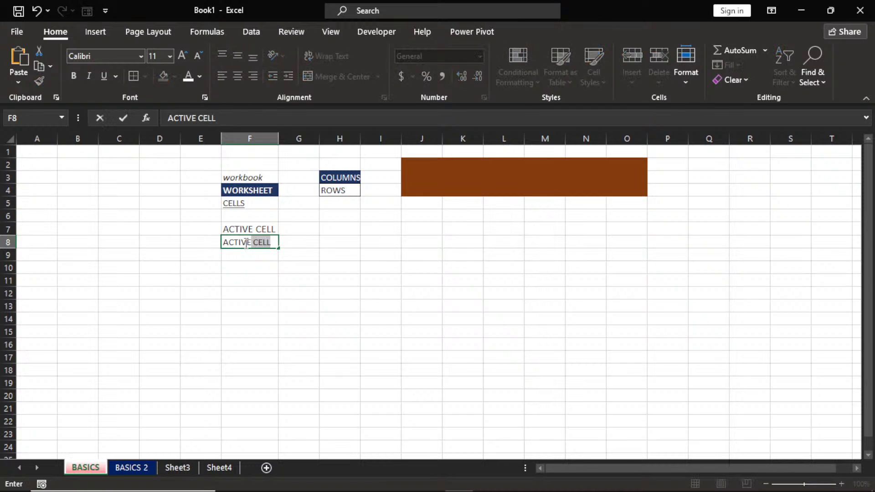
type(" WORKS")
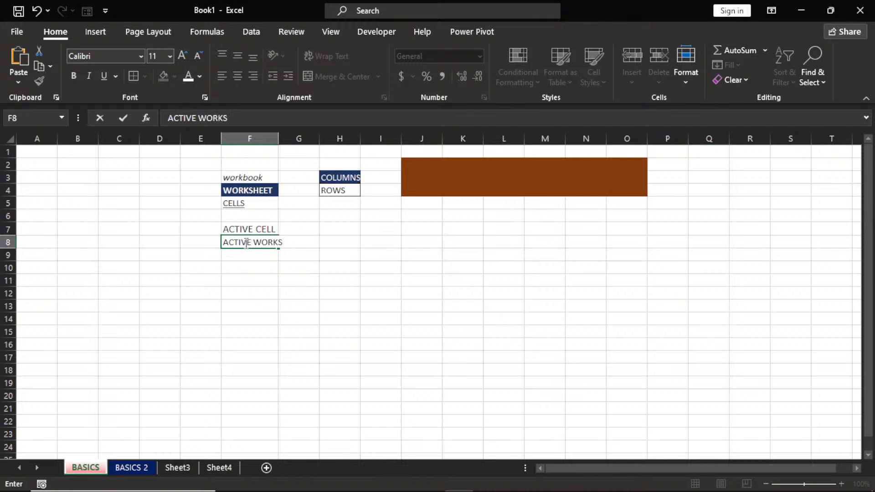
type("HEET")
left_click(263, 268)
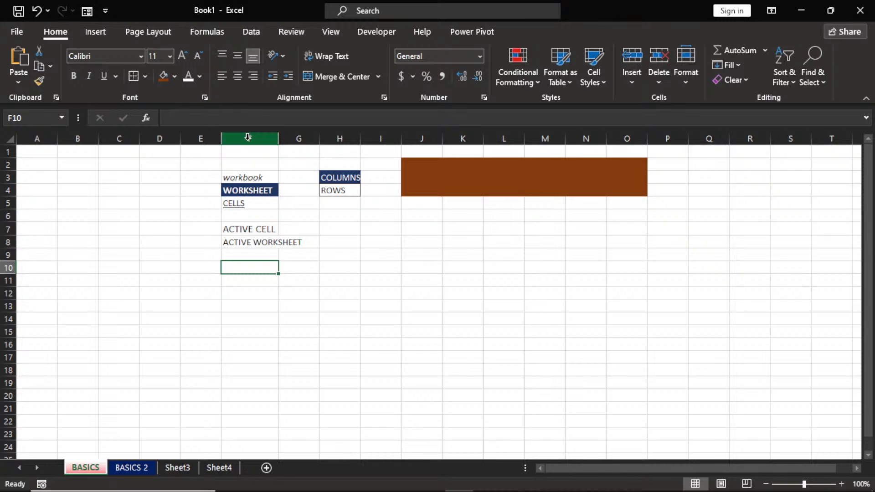
double_click(279, 139)
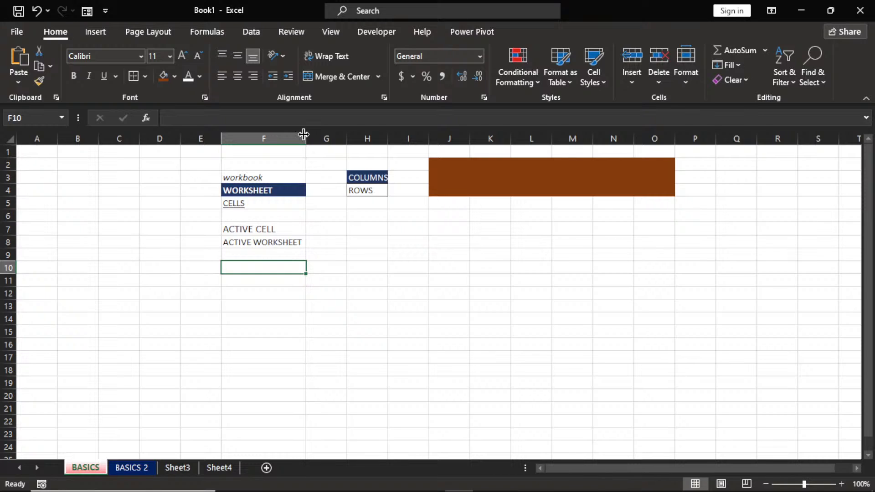
Narrow column F and wrap ACTIVE WORKSHEET in F8 onto two lines.
left_click_drag(303, 134, 275, 155)
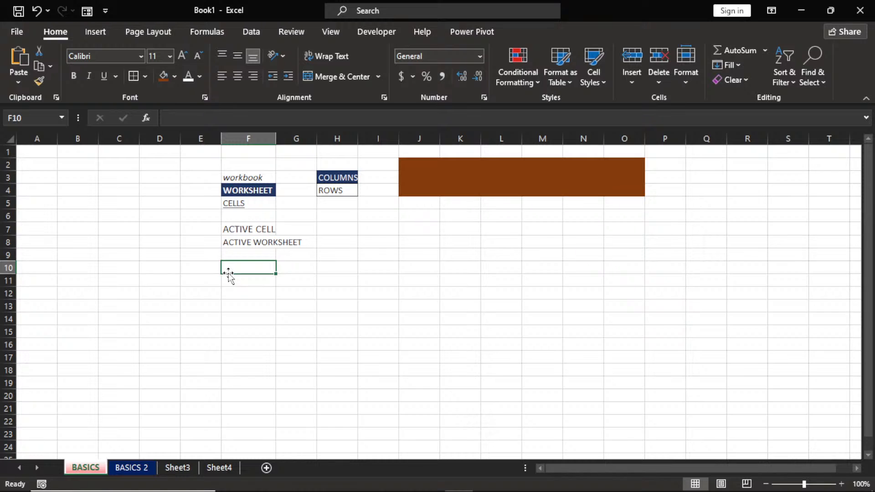
left_click(244, 242)
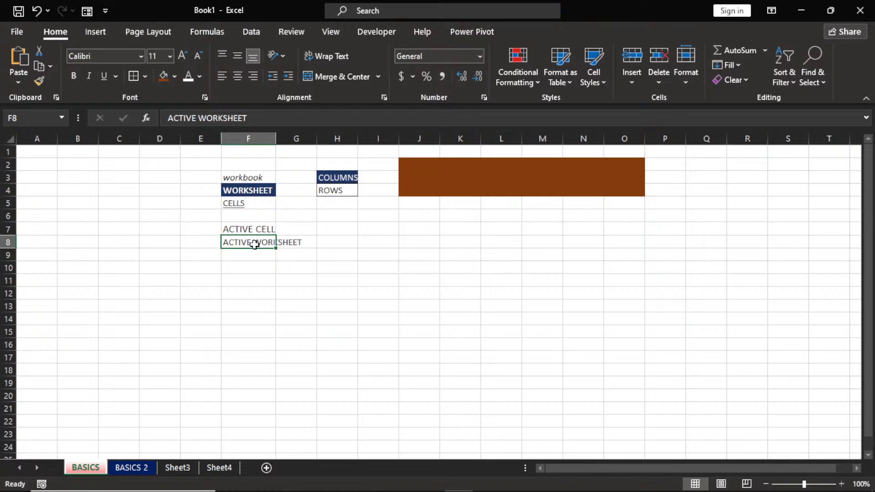
left_click(331, 58)
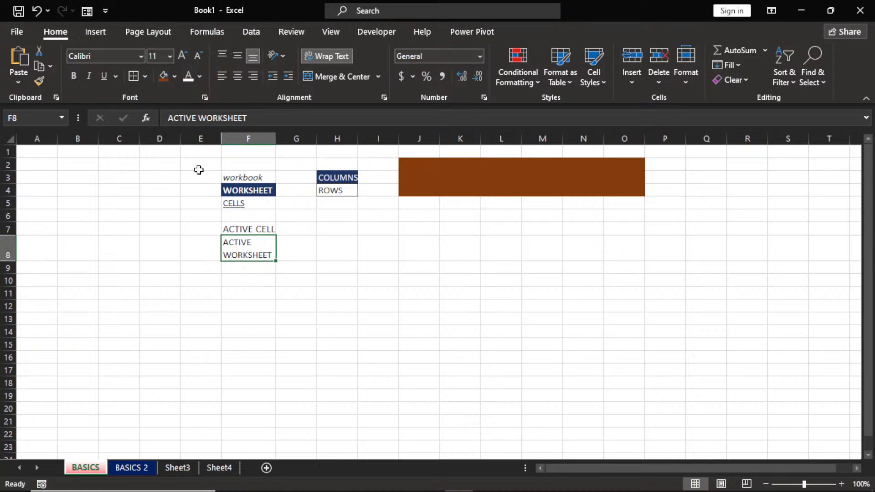
Delete all practice text in E2:I10, leaving fills and the H4 border.
mouse_move(199, 152)
left_mouse_down()
mouse_move(438, 252)
mouse_move(670, 271)
left_mouse_up()
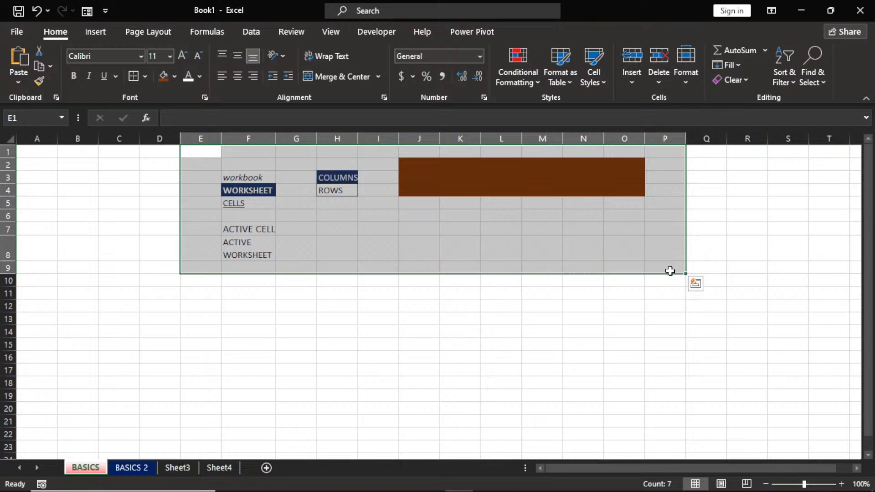
left_click(319, 292)
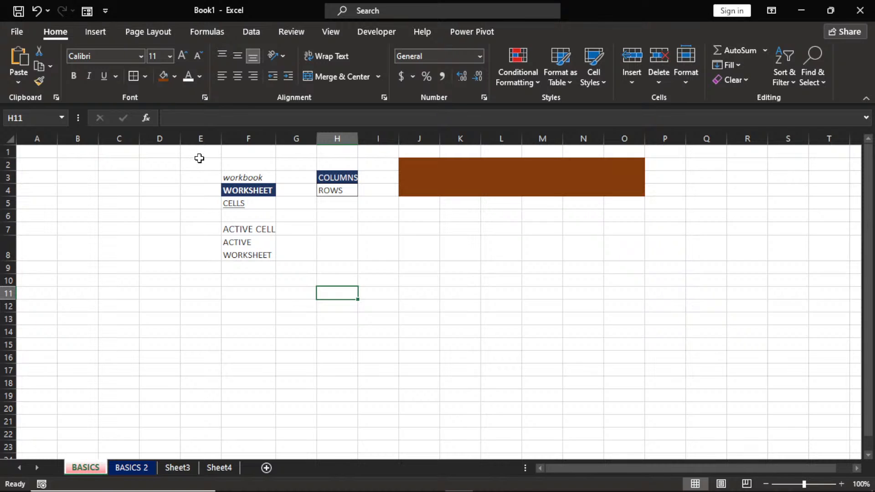
left_click_drag(199, 158, 379, 287)
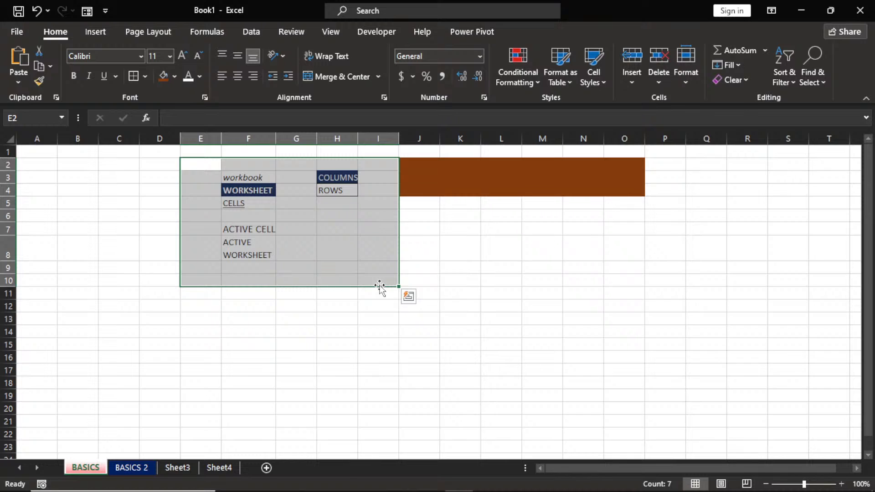
key("Delete")
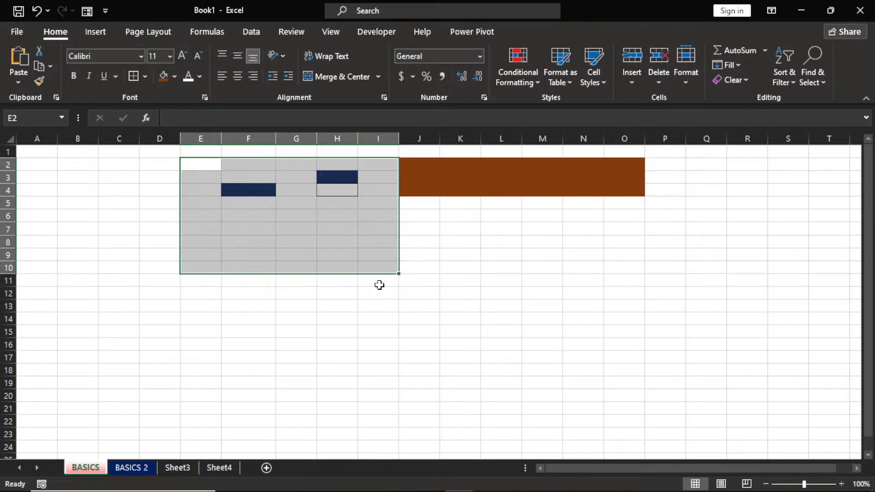
left_click(325, 228)
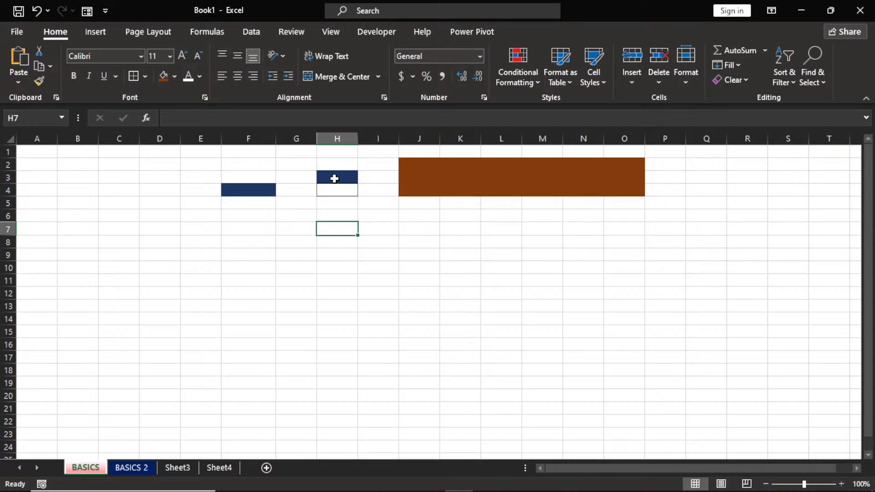
Set No Fill on the brown block J2:O4 and the navy cells in E1:H6.
left_click(502, 180)
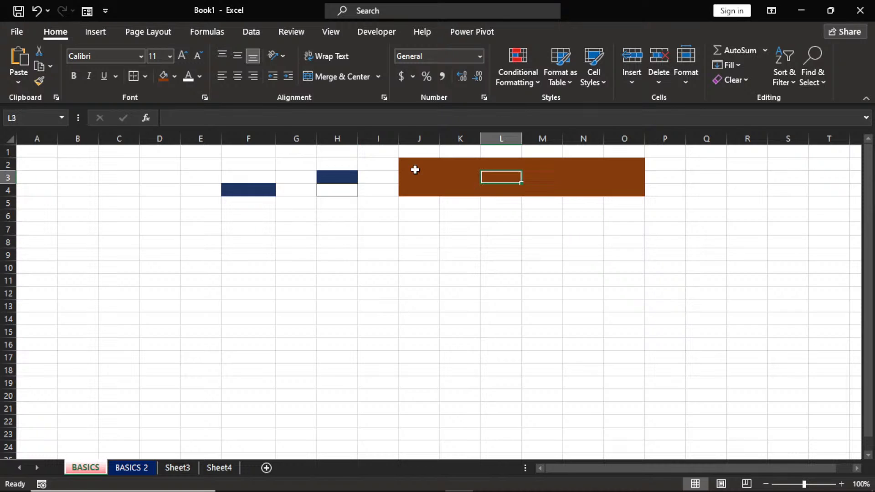
left_click_drag(414, 169, 621, 193)
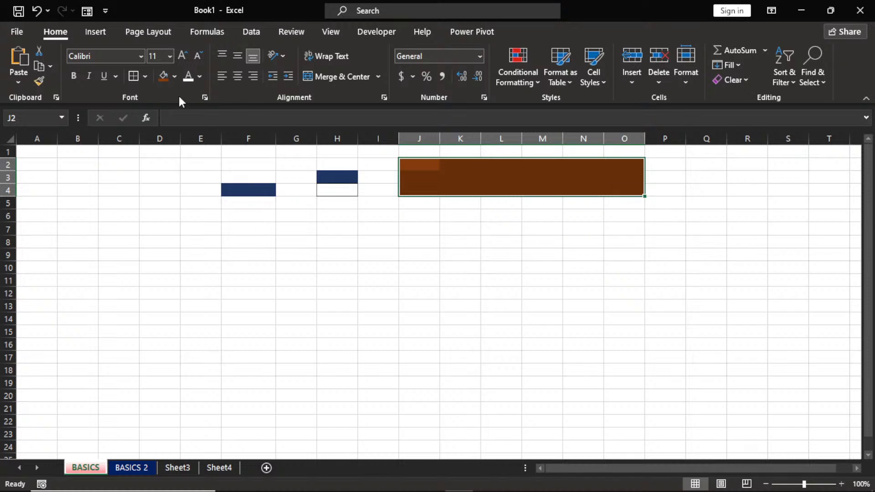
left_click(175, 76)
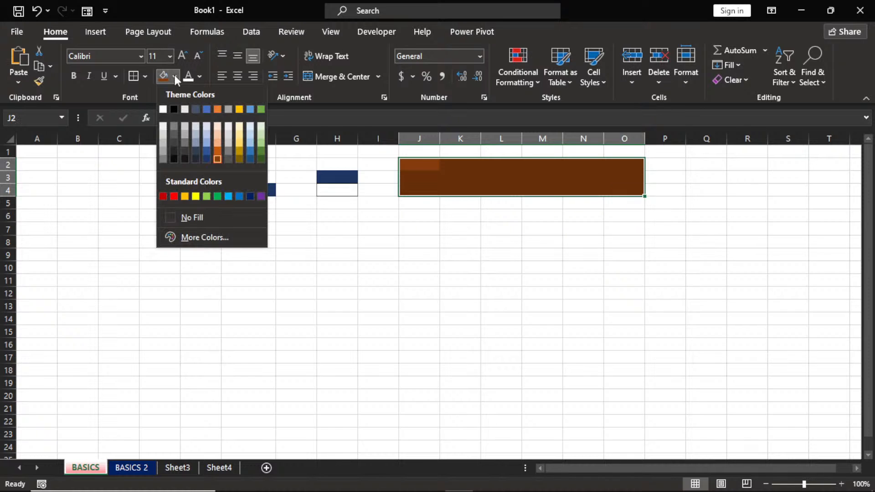
left_click(188, 217)
left_click_drag(191, 151, 341, 216)
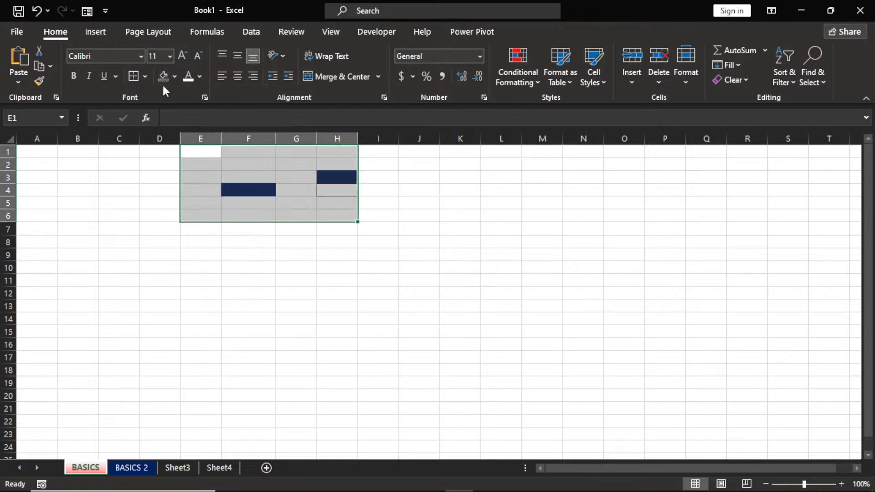
left_click(163, 82)
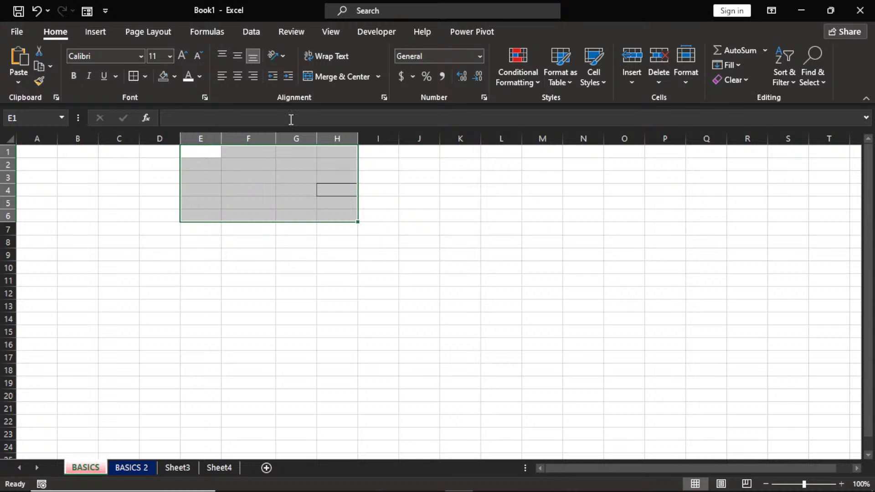
Apply No Border to remove the leftover border around H4.
left_click(145, 77)
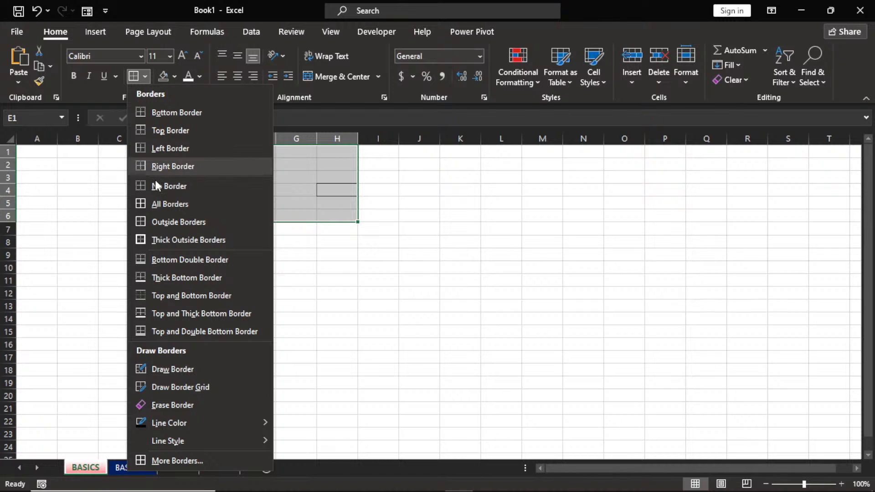
left_click(157, 186)
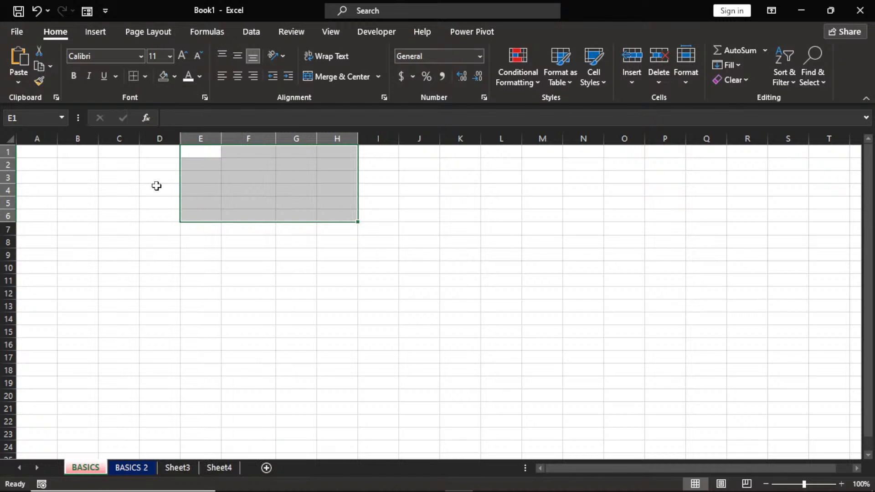
left_click(293, 243)
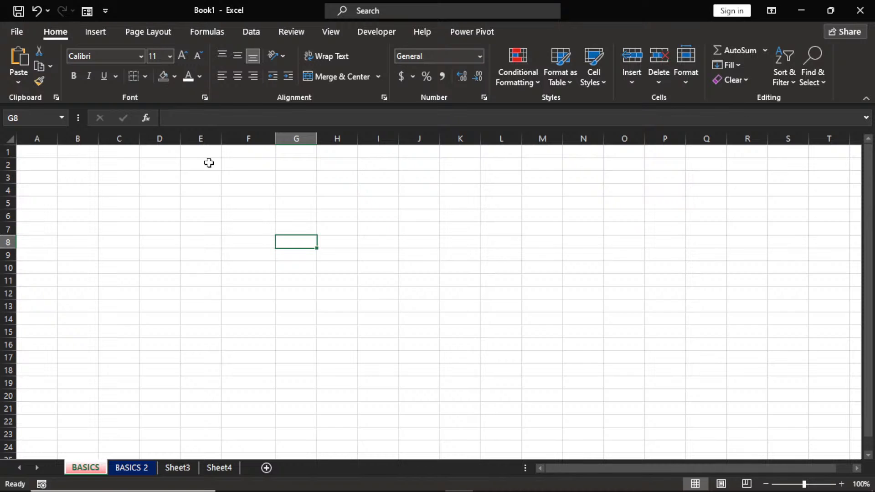
Merge and centre F2:M4 and type the title DATA ANALYSIS WITH EXCEL.
left_click(230, 162)
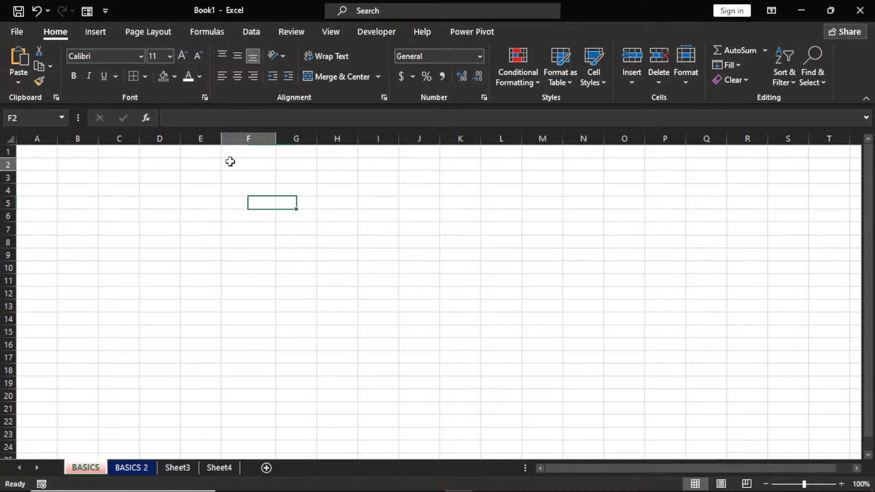
left_click_drag(230, 162, 525, 189)
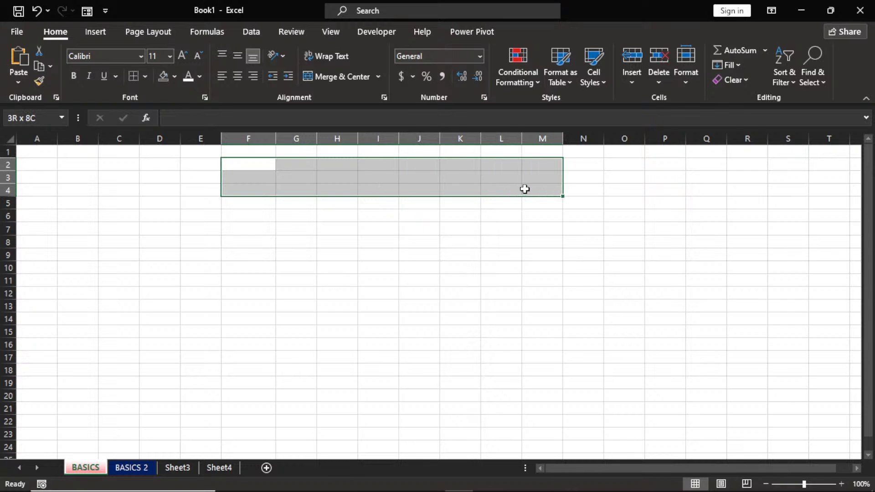
left_click(332, 76)
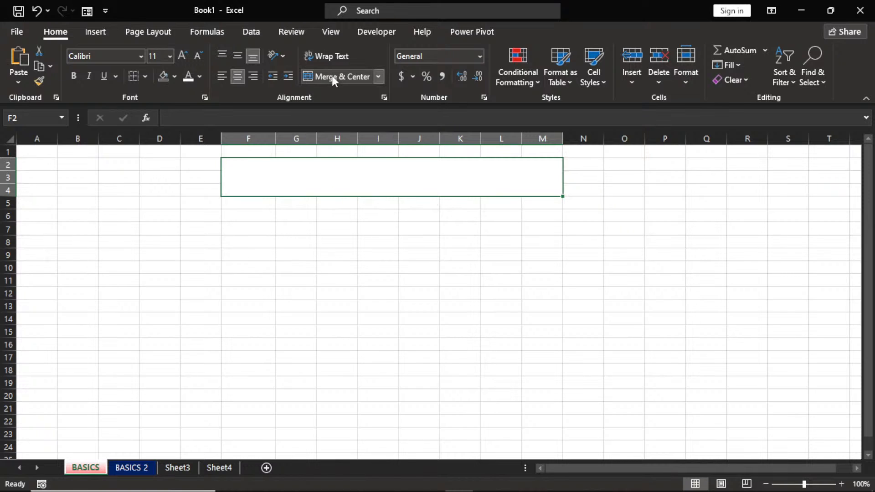
type("DA")
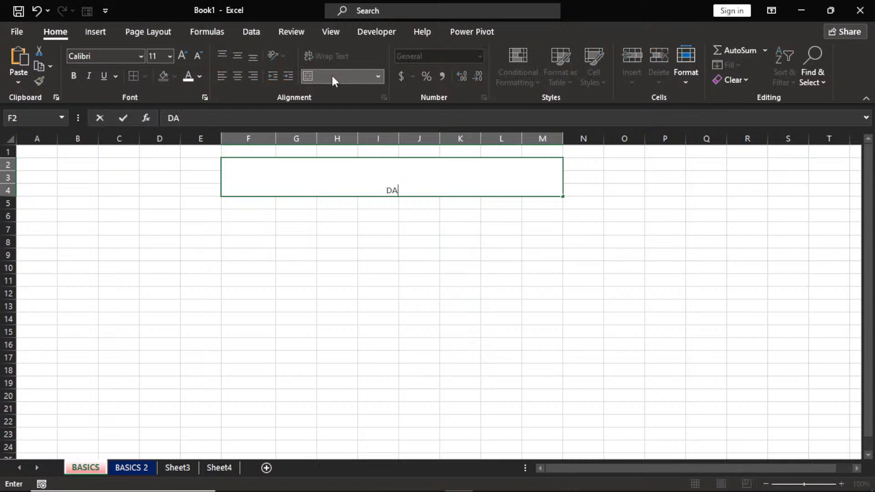
type("TA ANAL")
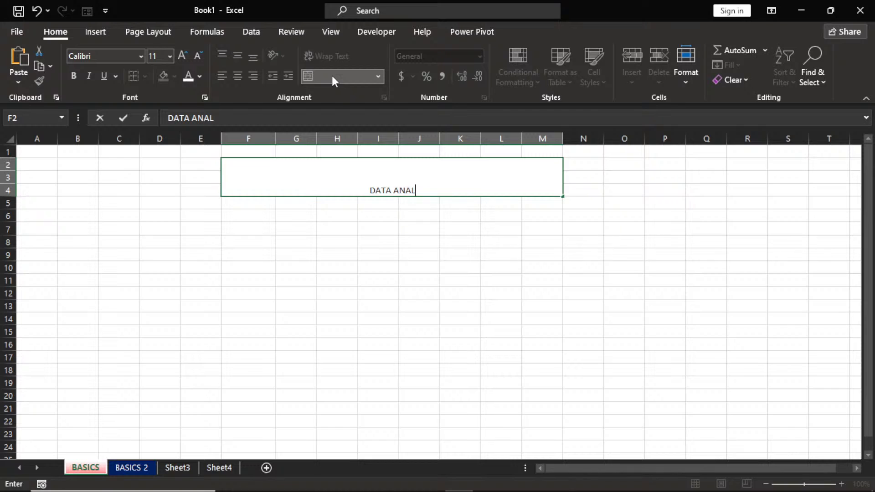
type("YSIAS")
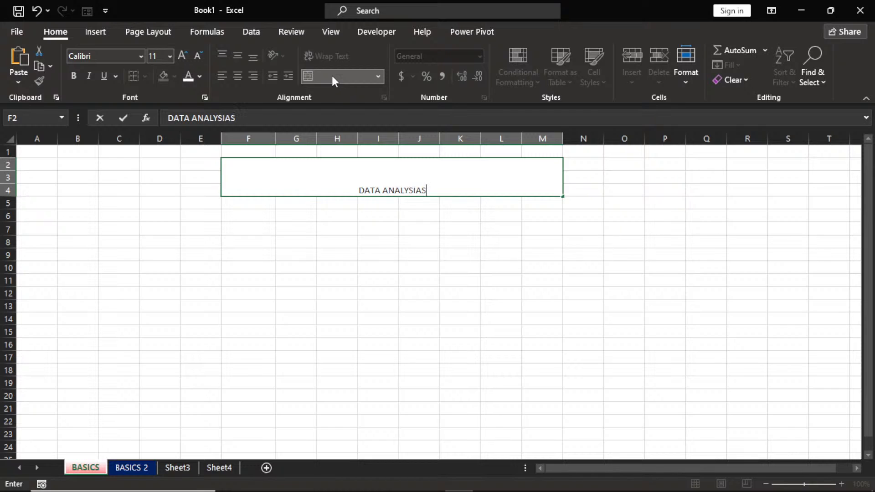
key("BackSpace")
key("BackSpace")
type("S ")
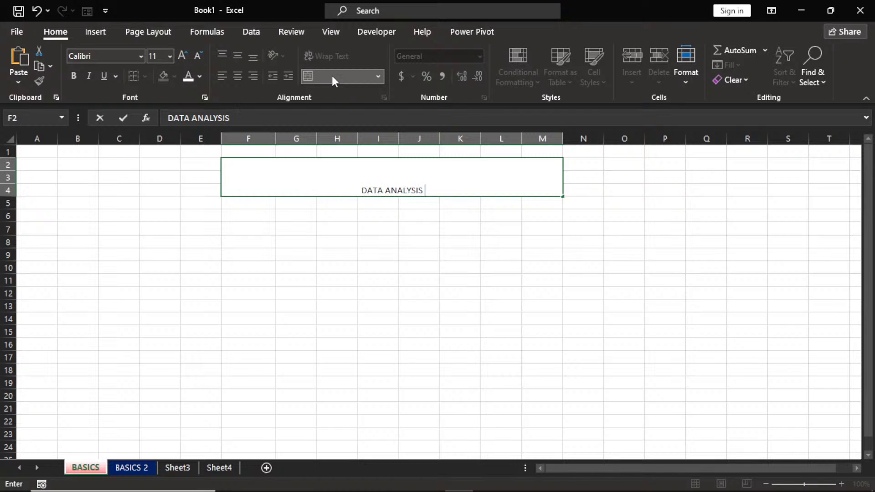
type("WITH ")
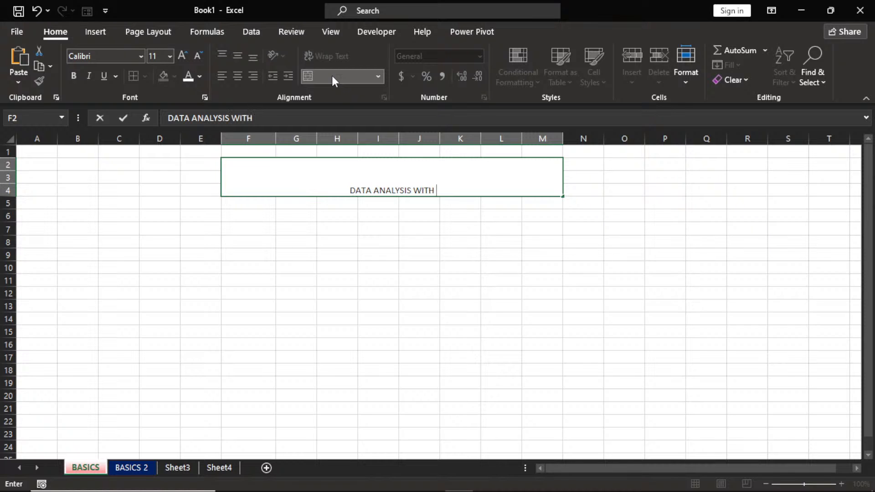
type("EXCEL")
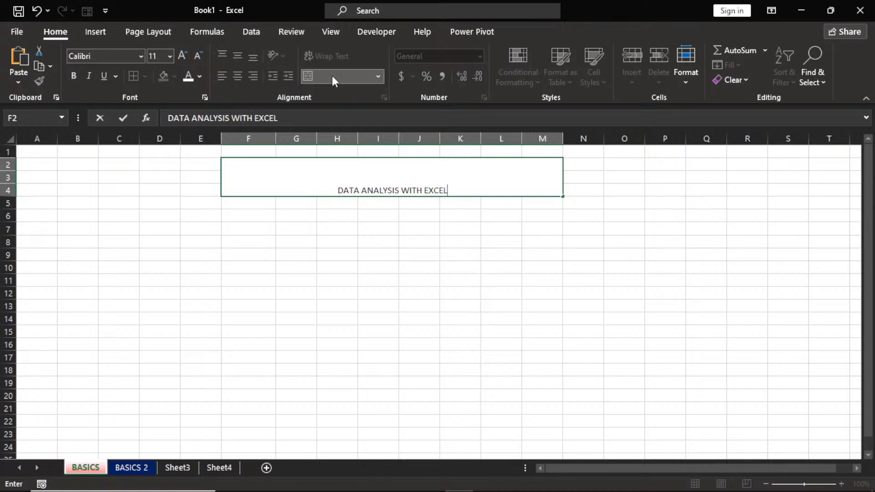
Make the title bold 20-point Times New Roman, middle-aligned in its cell.
left_click(418, 228)
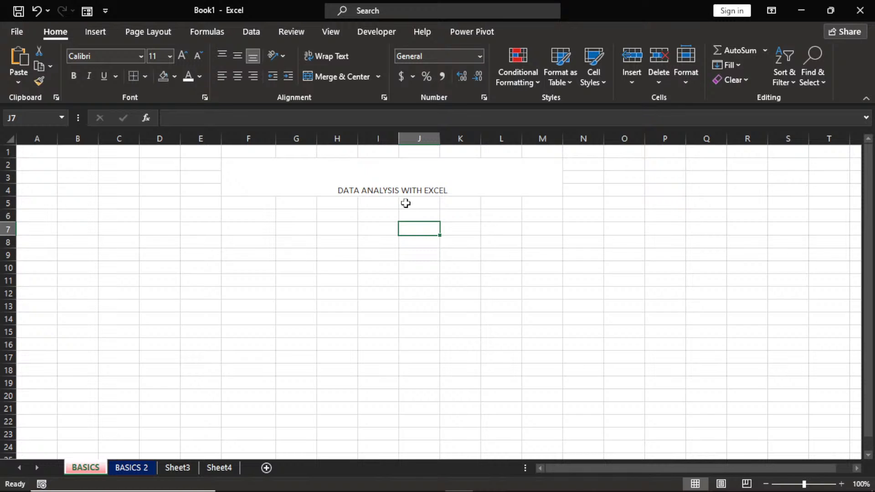
left_click(375, 169)
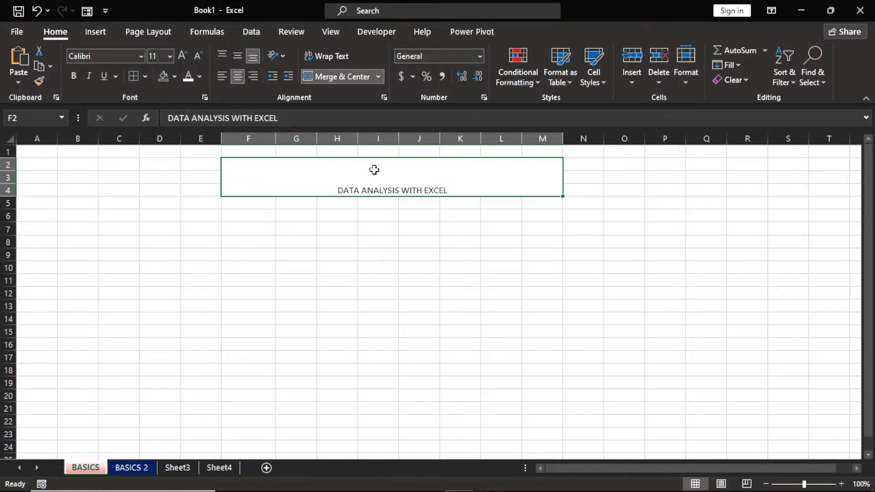
left_click(183, 56)
left_click(183, 56)
left_click(184, 56)
left_click(183, 56)
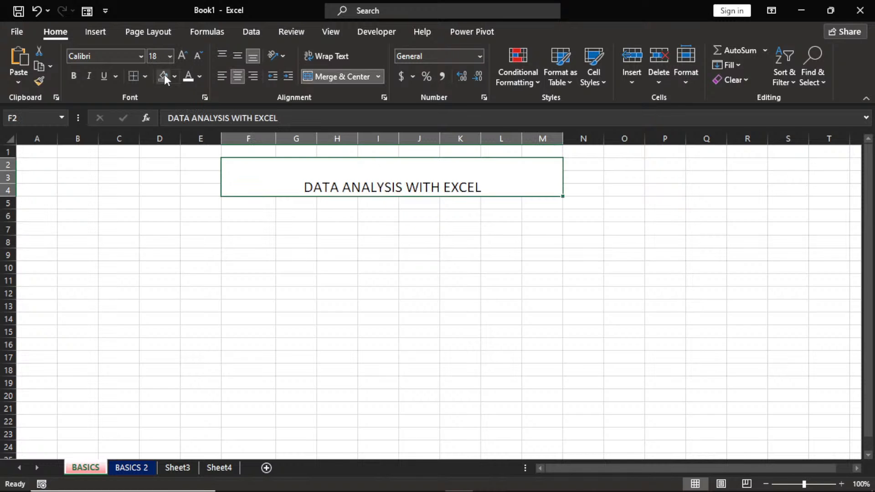
left_click(79, 80)
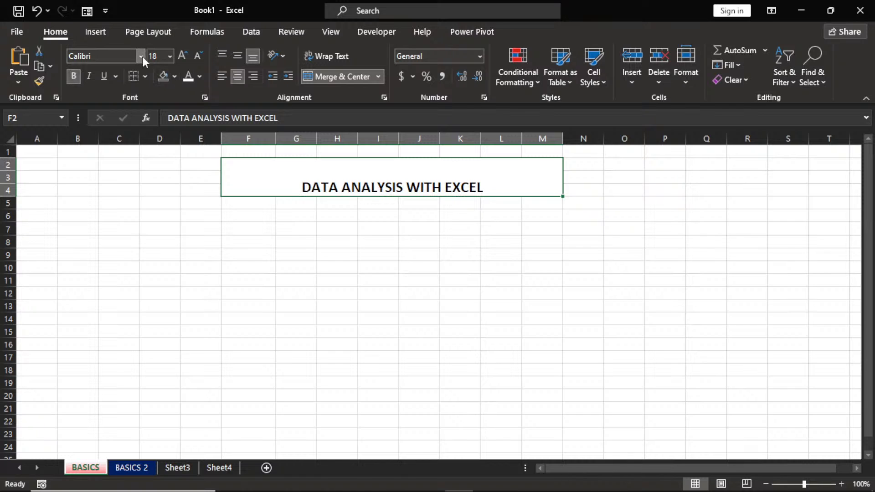
left_click(141, 57)
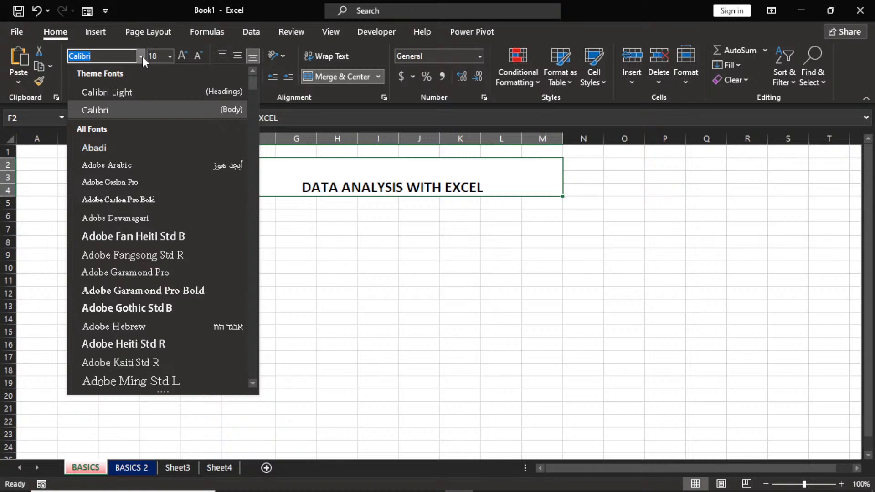
type("Times New Roman")
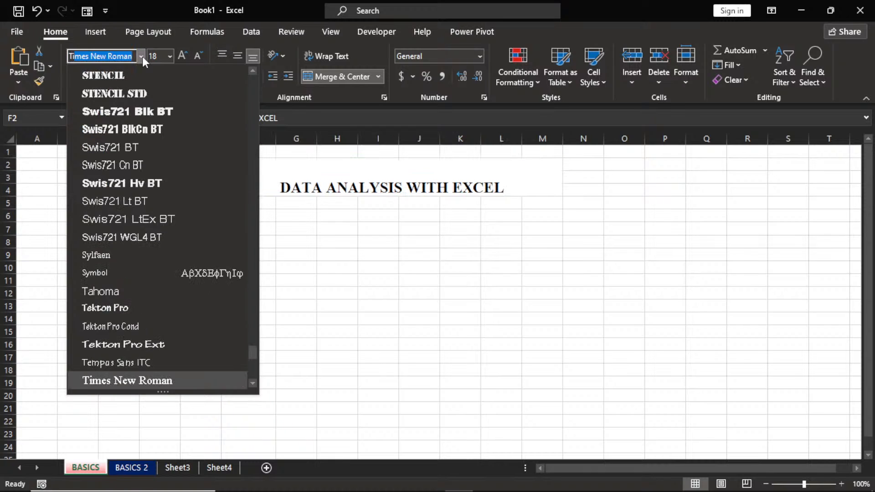
key("Return")
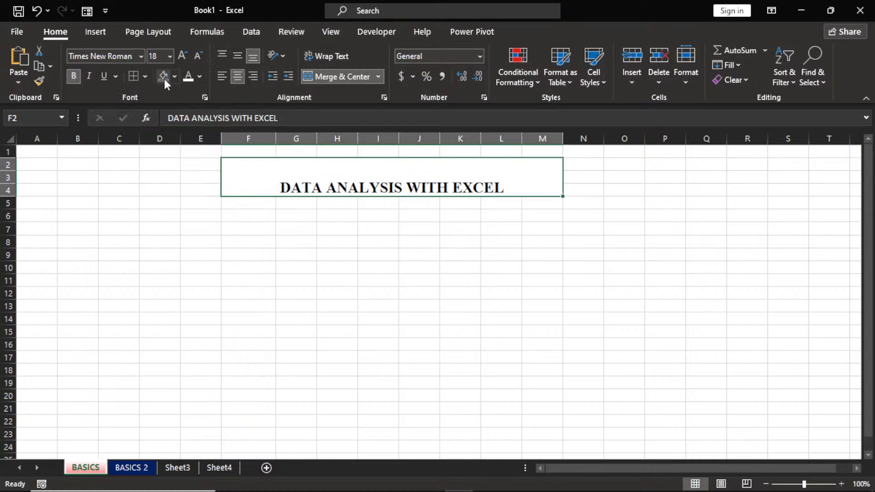
left_click(181, 57)
left_click(237, 56)
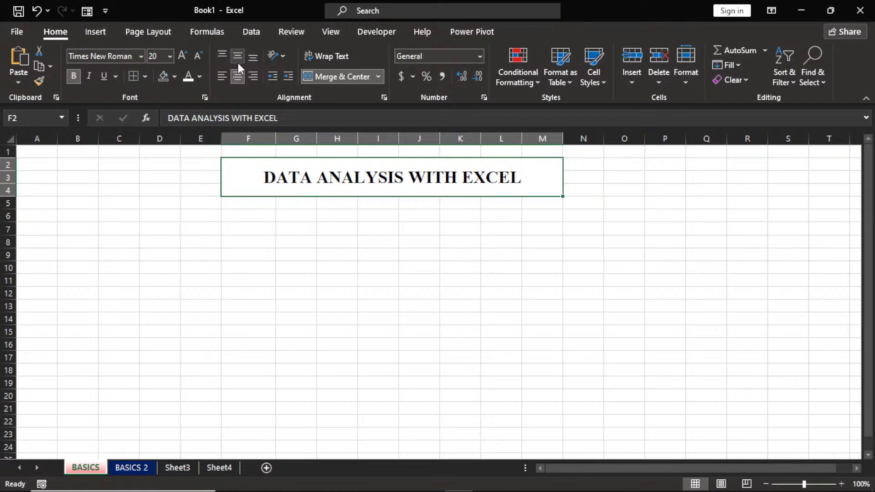
Colour the title text white on a dark navy fill.
left_click(202, 76)
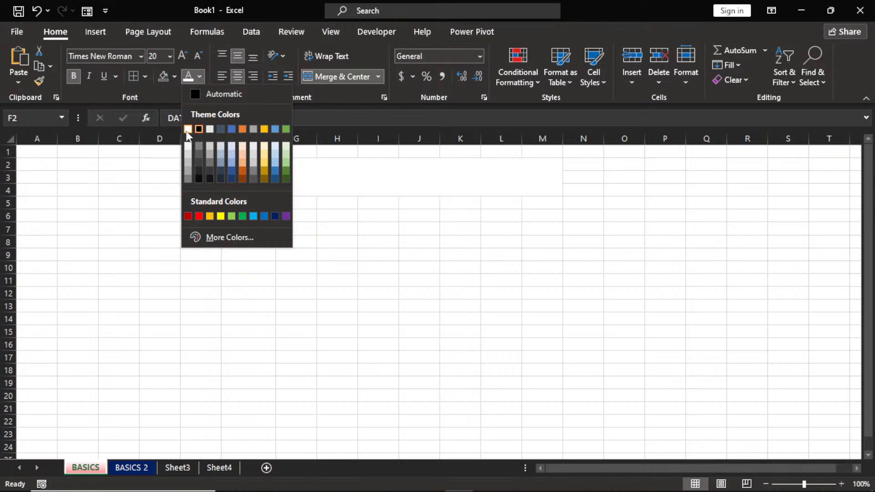
left_click(188, 129)
left_click(175, 76)
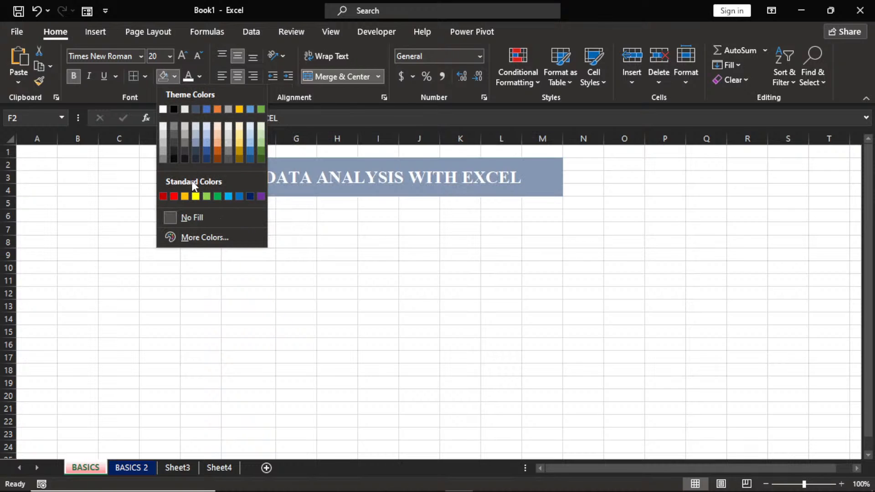
left_click(207, 157)
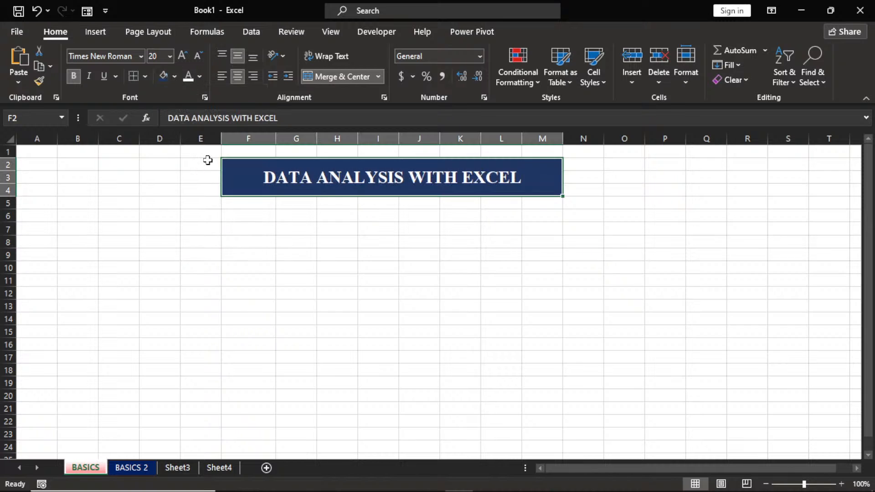
left_click(257, 248)
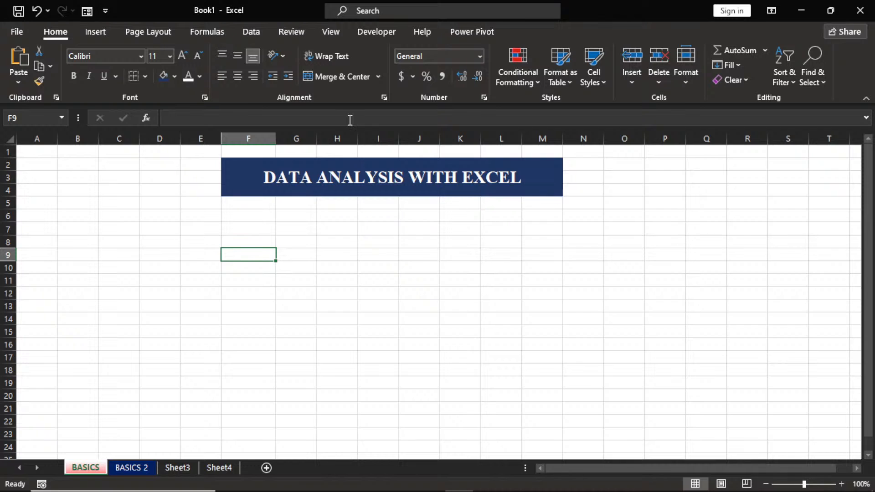
left_click(347, 79)
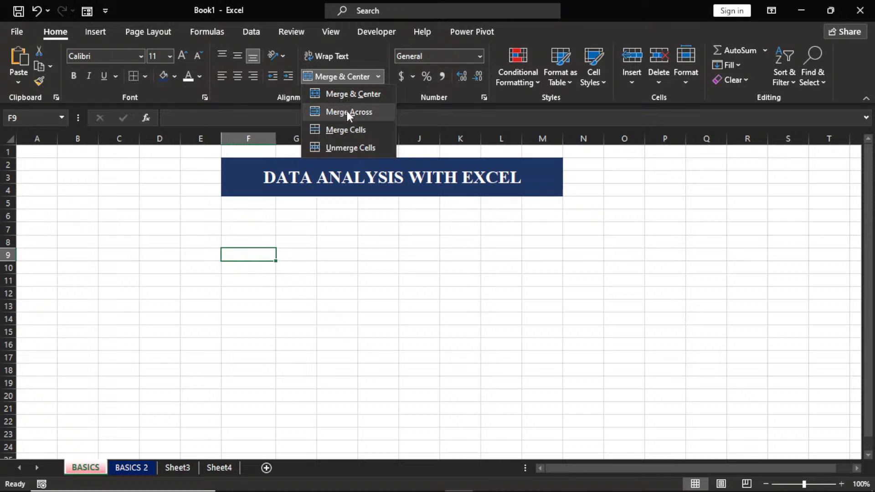
left_click(345, 153)
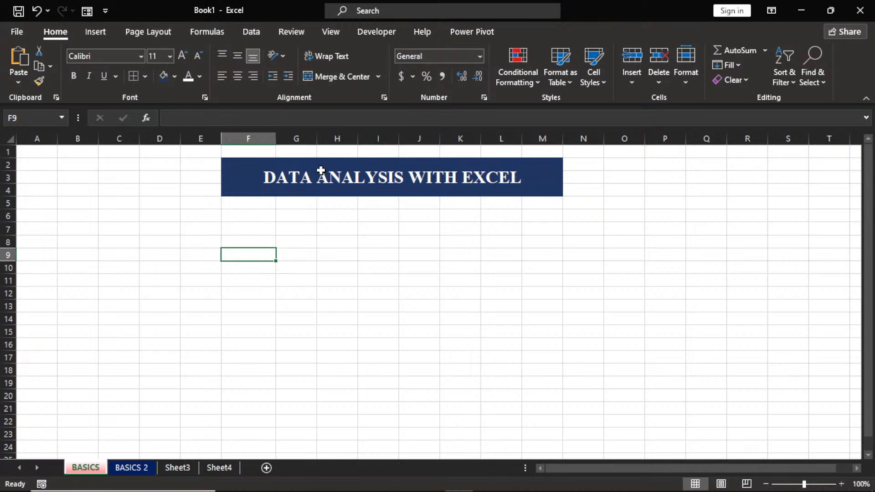
left_click(321, 171)
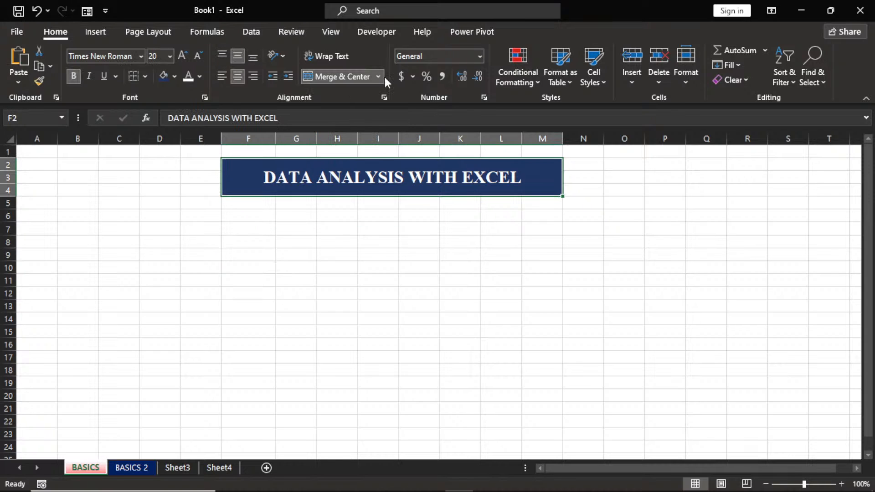
left_click(350, 77)
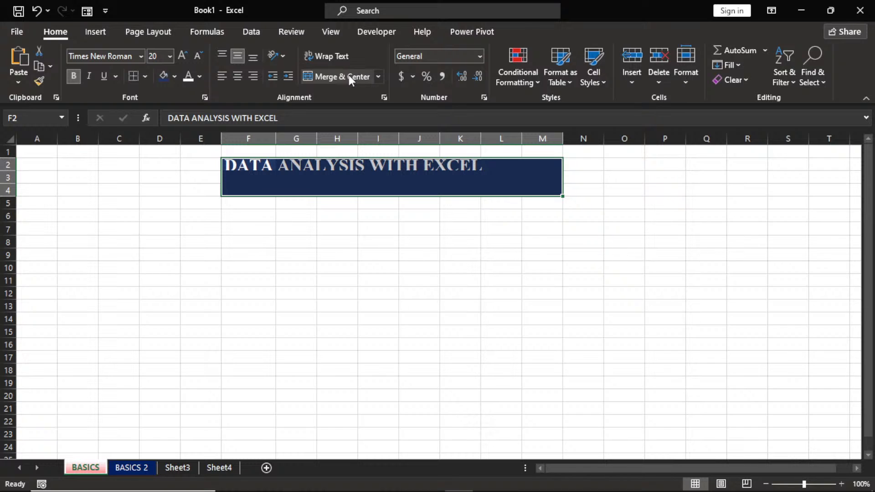
left_click(350, 77)
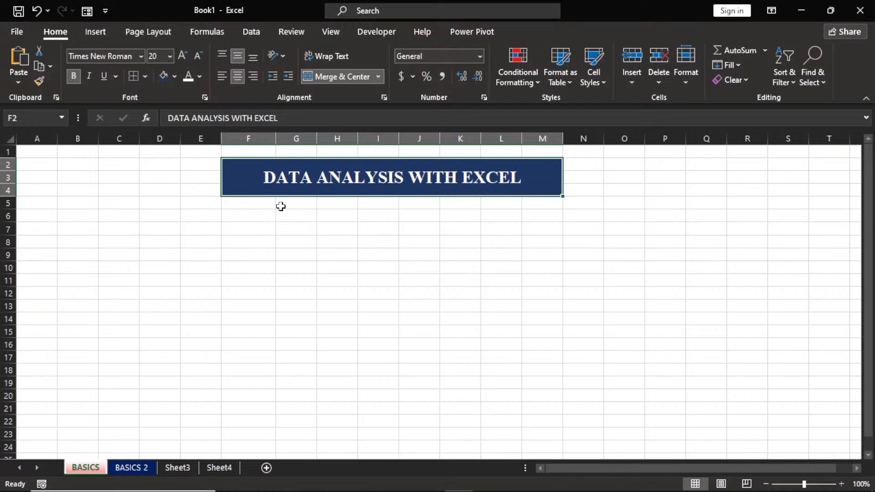
Merge and centre G5:L5 and type EXCEL BASICS, then clear that entry.
left_click_drag(281, 204, 488, 202)
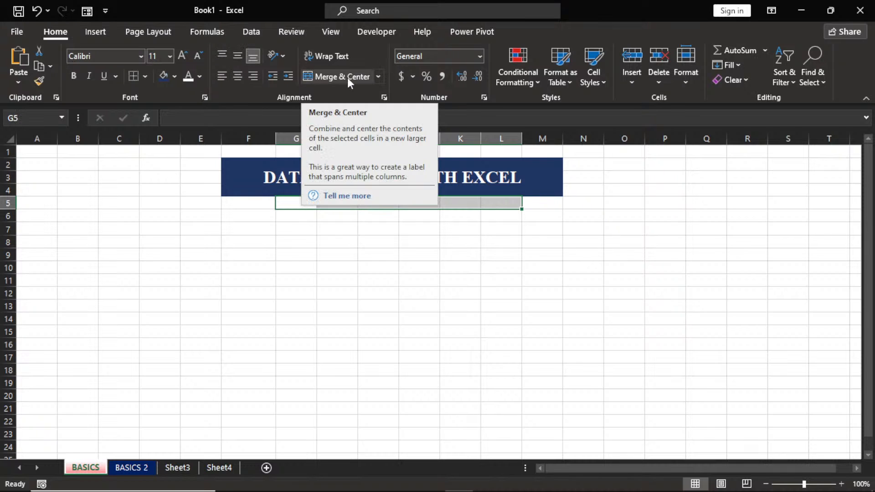
left_click(376, 76)
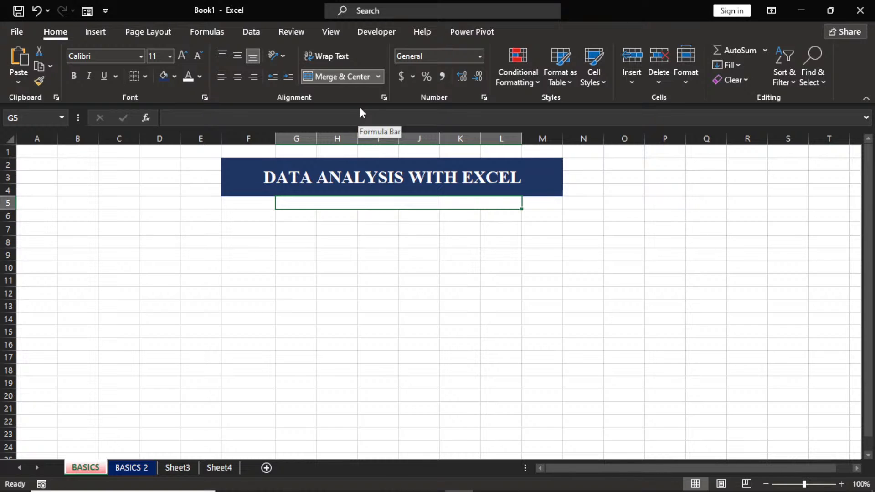
type("EXCE")
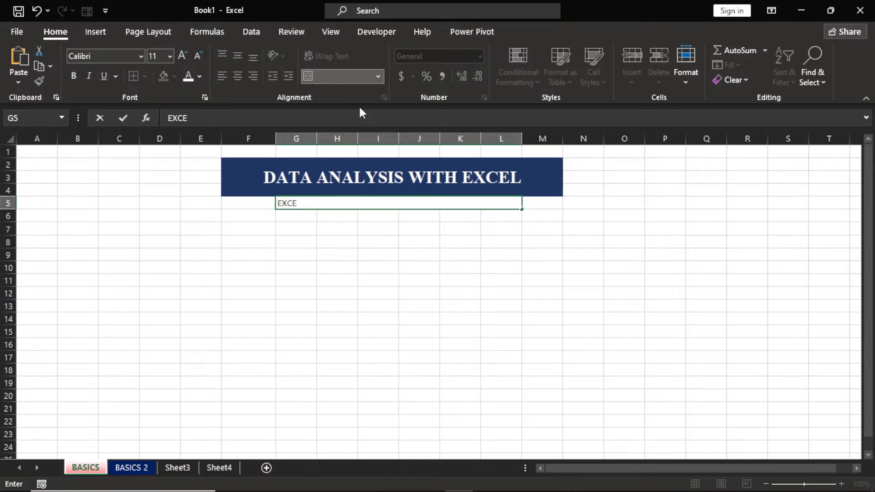
type("L BASICS")
key("BackSpace")
key("BackSpace")
key("BackSpace")
key("BackSpace")
key("BackSpace")
key("BackSpace")
key("BackSpace")
key("BackSpace")
key("BackSpace")
key("BackSpace")
key("BackSpace")
key("BackSpace")
key("Return")
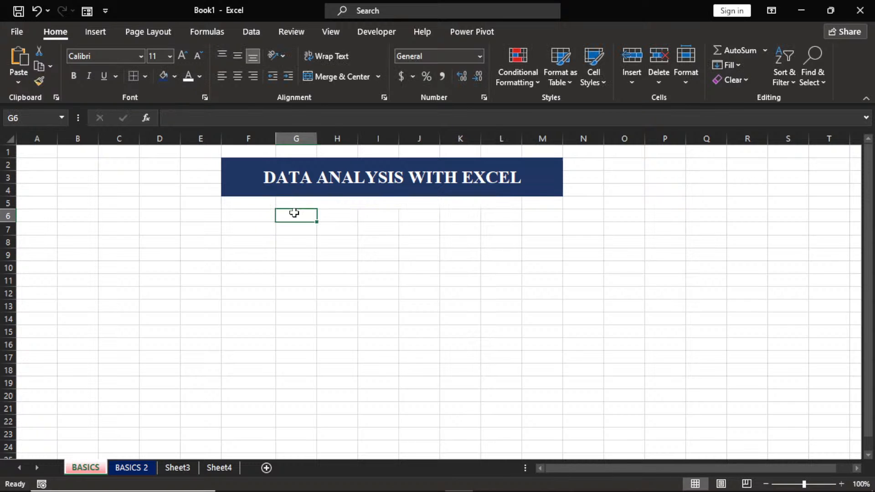
Re-merge G5:L5 and type the subtitle EXCEL BASICS into it.
left_click(333, 202)
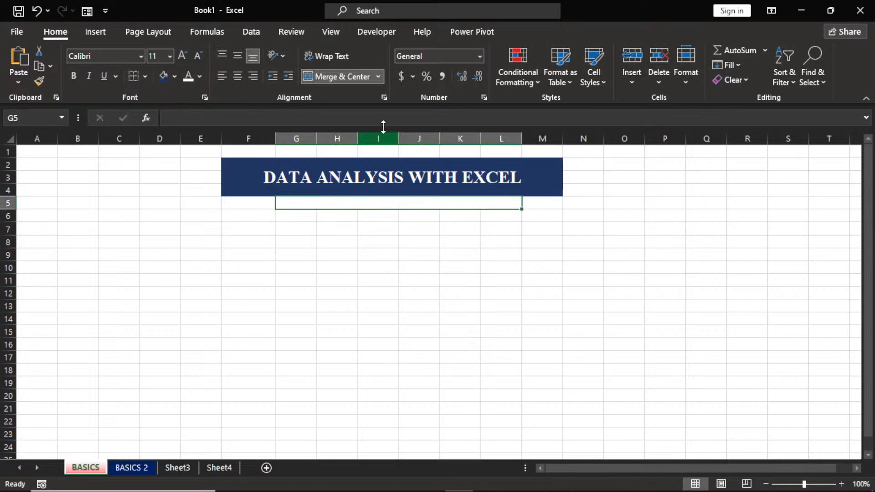
left_click(351, 76)
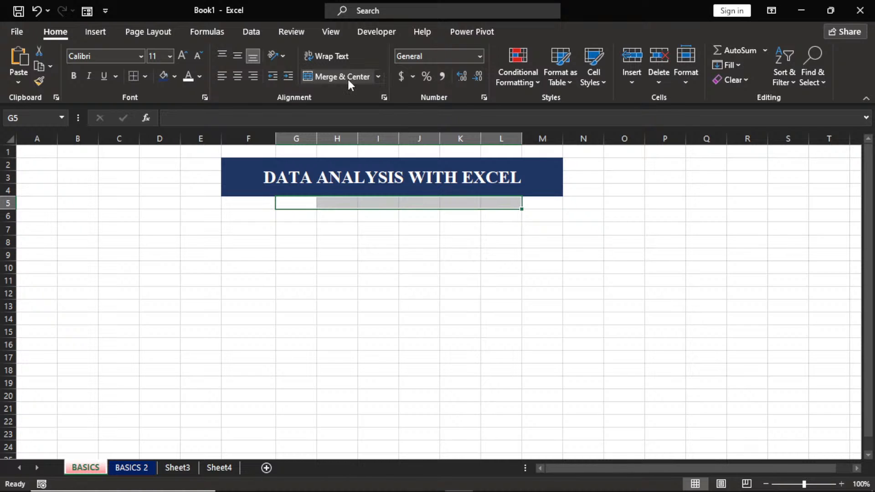
left_click(348, 78)
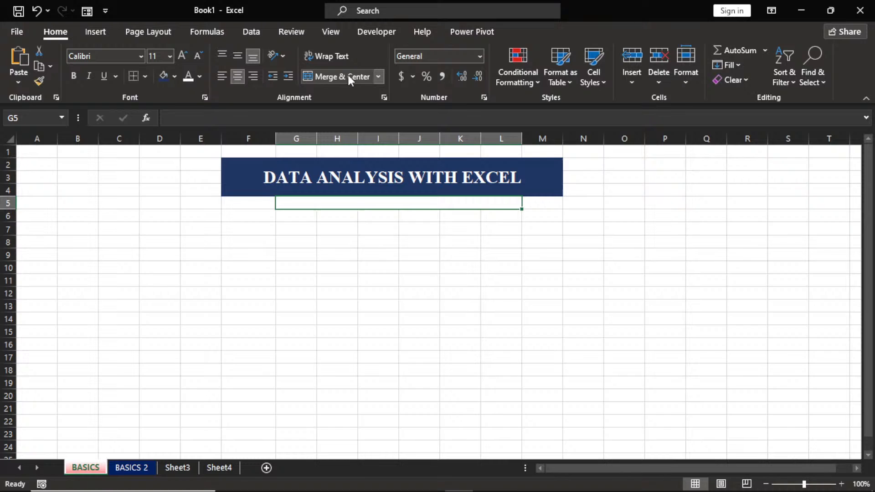
type("EXCE")
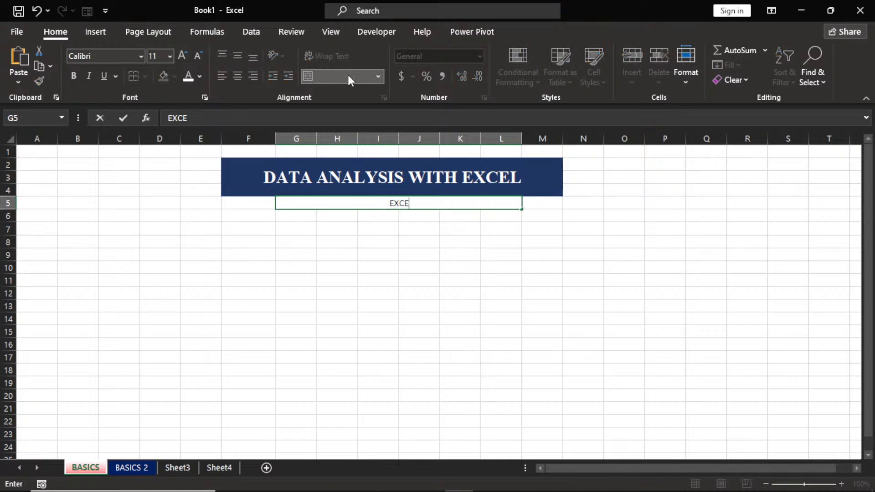
type("L BASICAS")
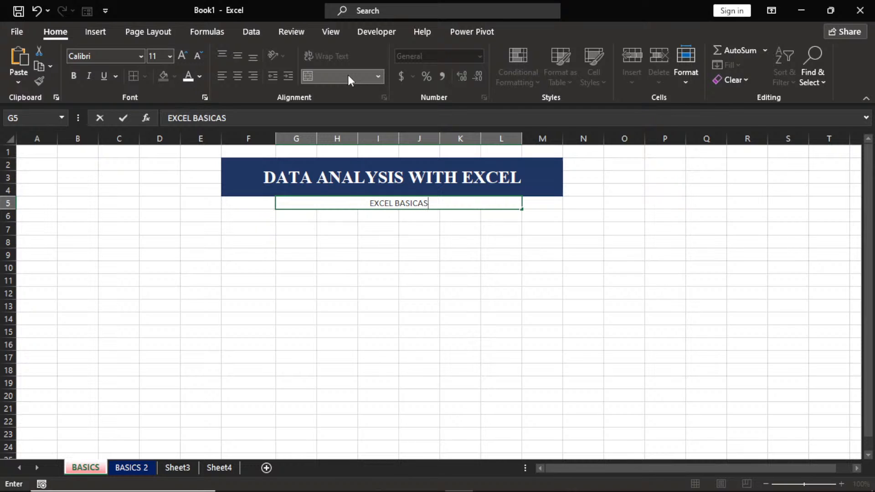
key("BackSpace")
key("BackSpace")
type("S")
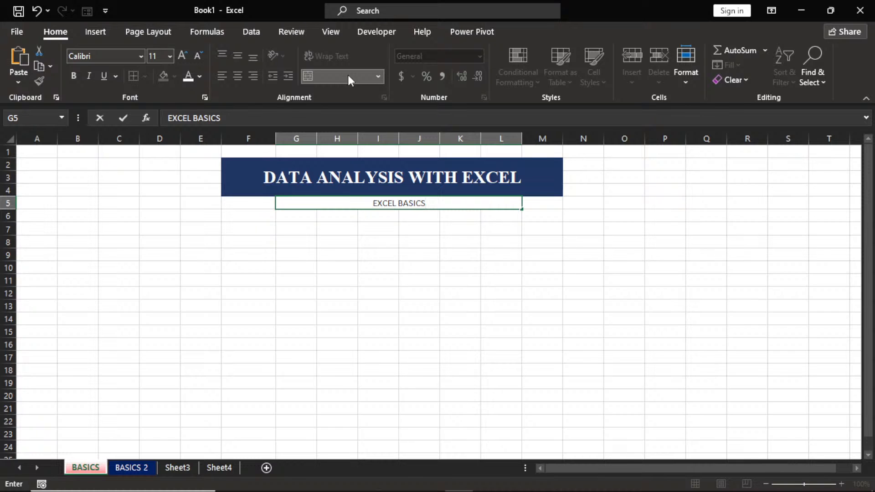
Commit the EXCEL BASICS subtitle and select the range F7:F22.
left_click(327, 237)
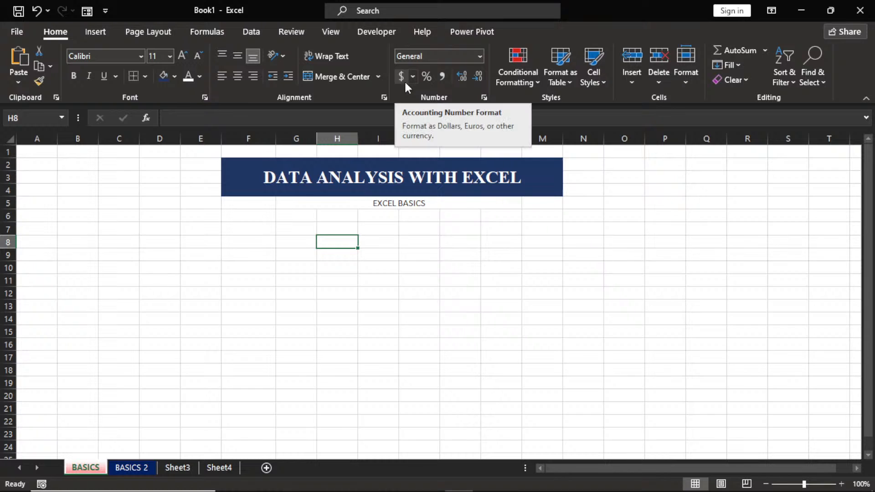
left_click(249, 227)
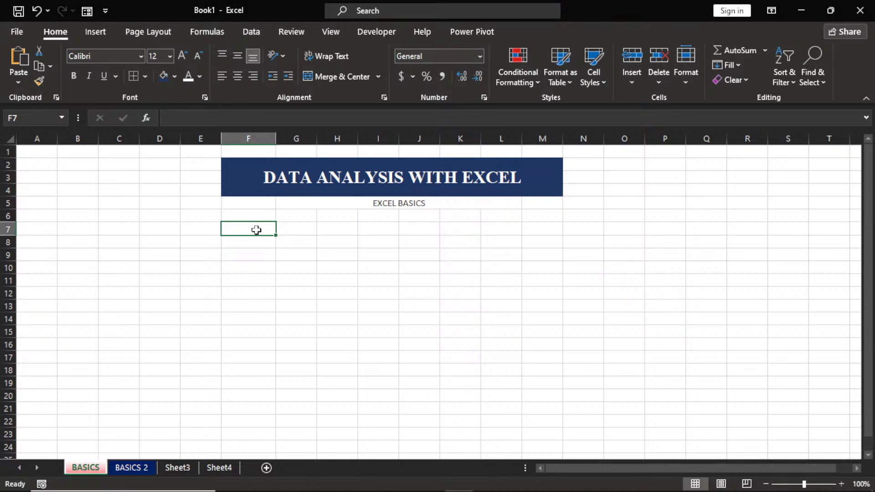
left_click_drag(257, 230, 251, 419)
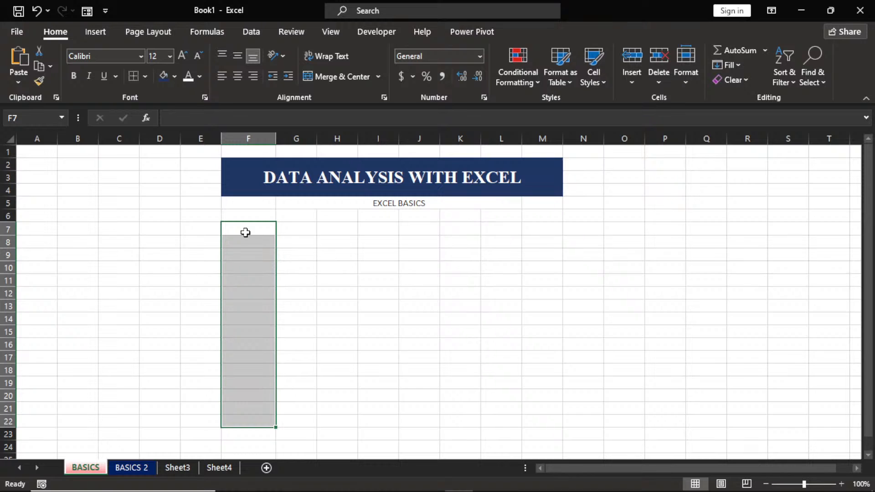
Give F7:F22 accounting format and enter 4, 5 and 12 in F7, F8 and F9.
left_click(401, 76)
left_click(246, 232)
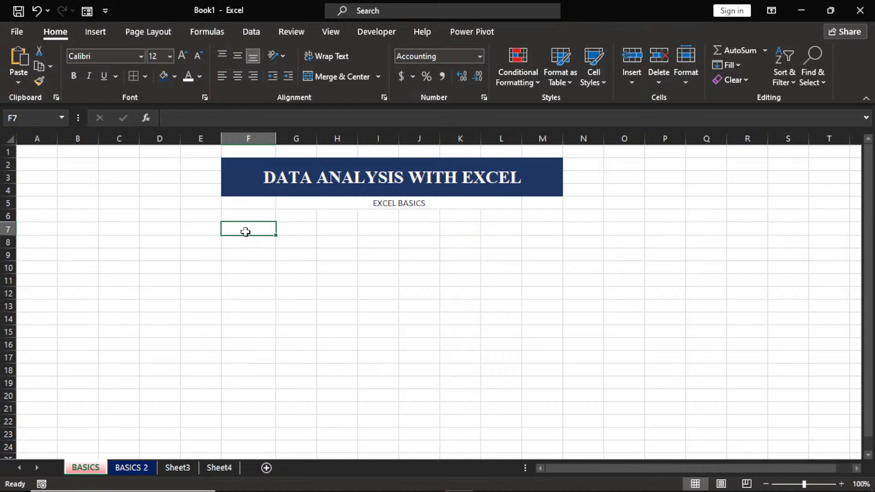
type("4")
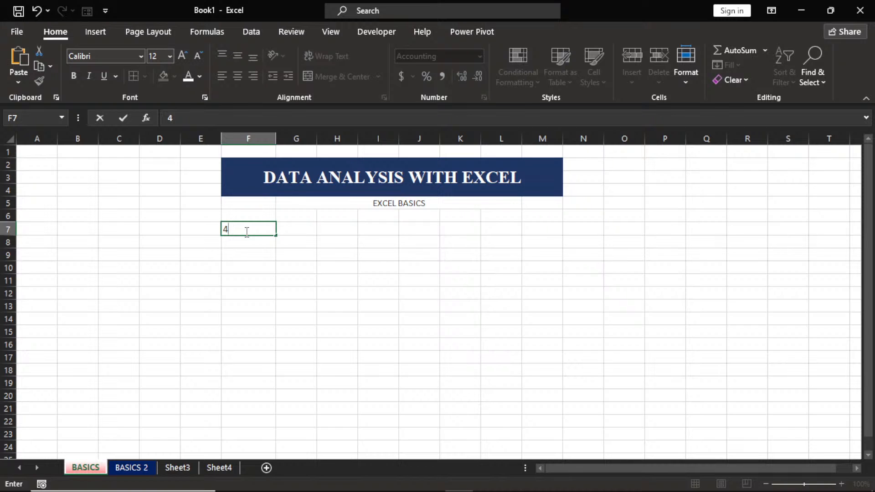
key("Return")
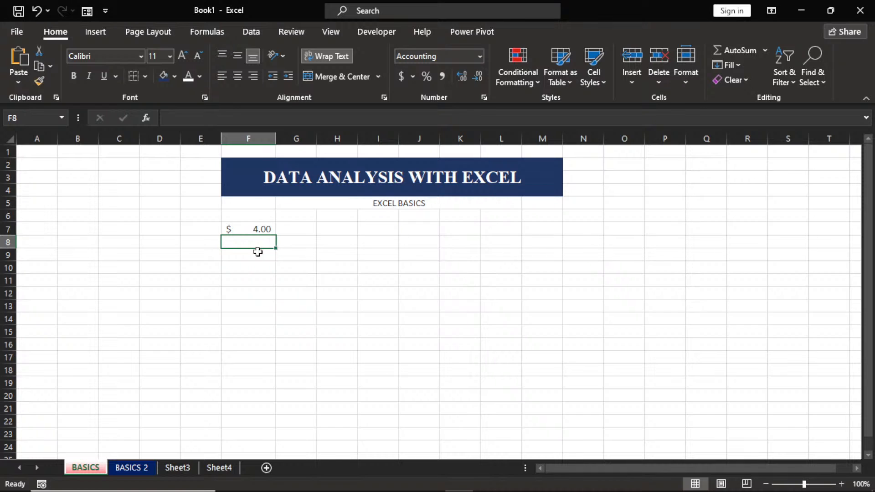
type("5")
key("Return")
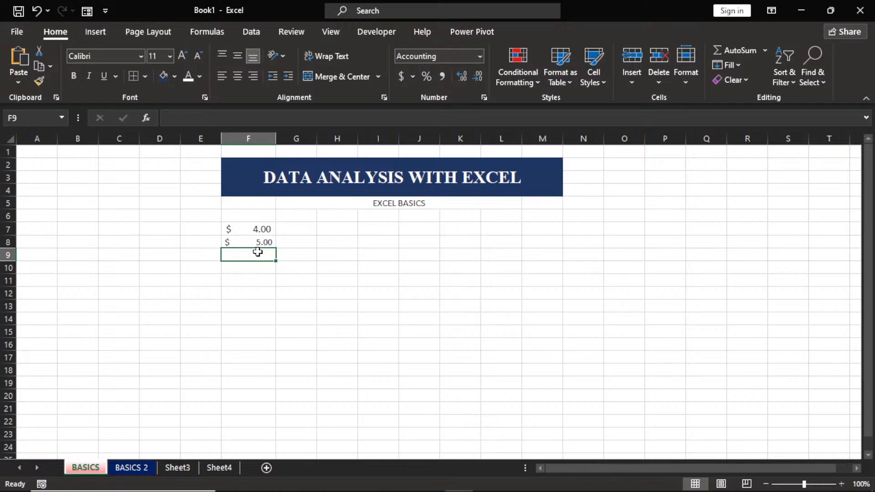
type("12")
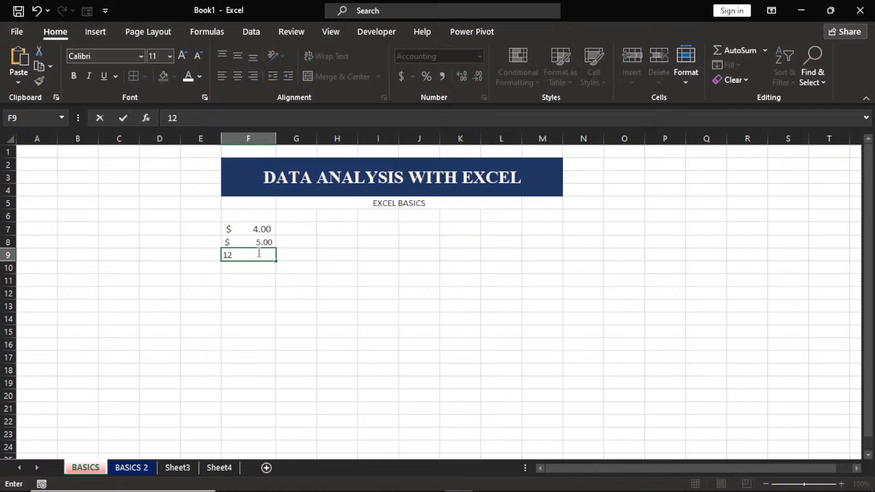
key("Return")
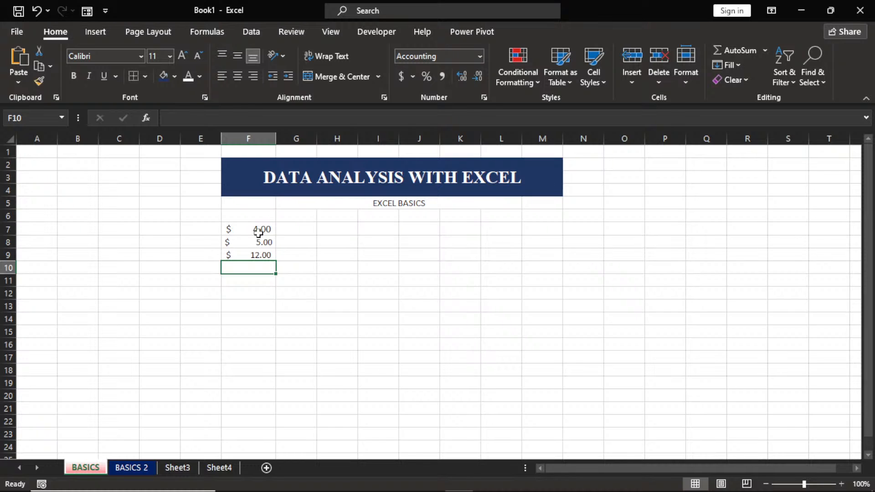
Enter an unformatted 4 in G7 and bring up the accounting currency format choices.
left_click(291, 234)
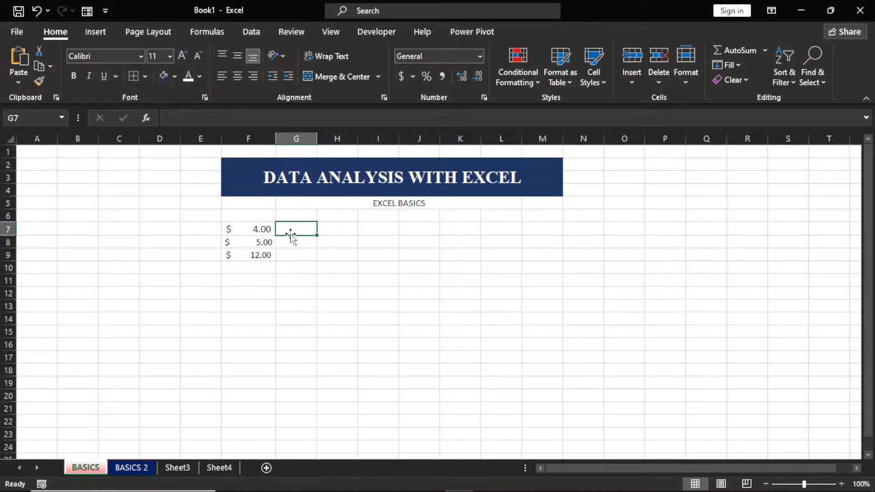
type("4")
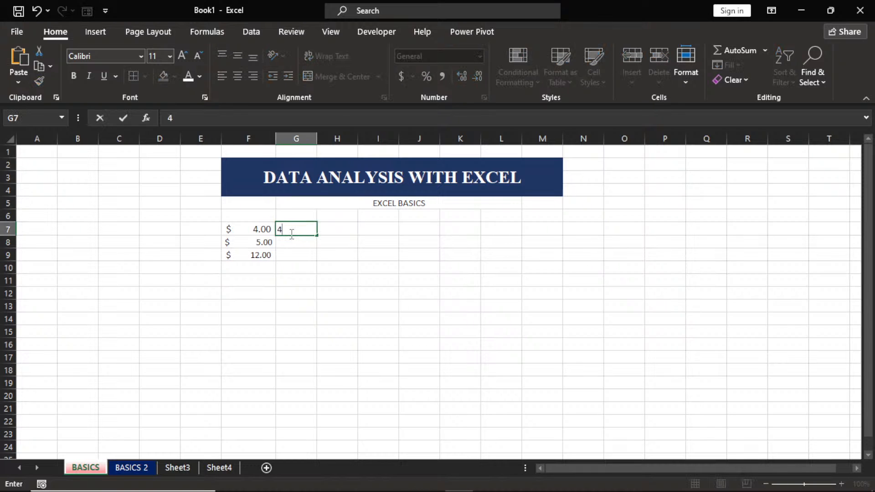
key("Return")
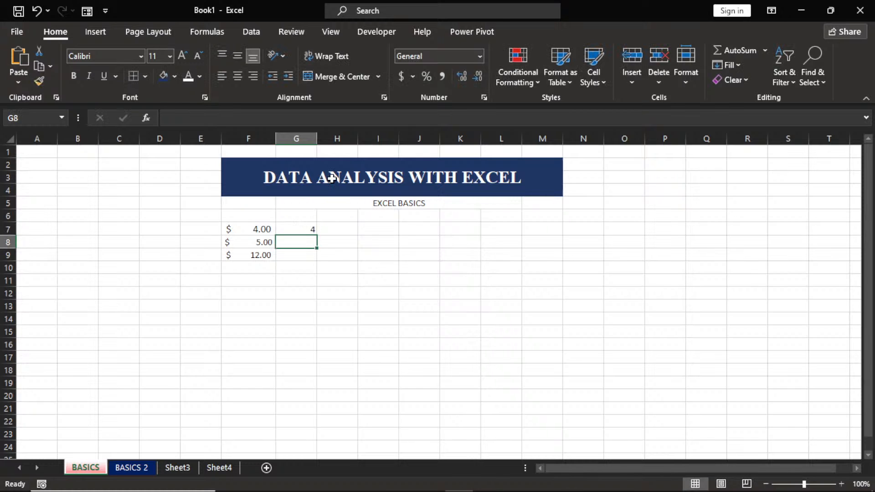
left_click(413, 77)
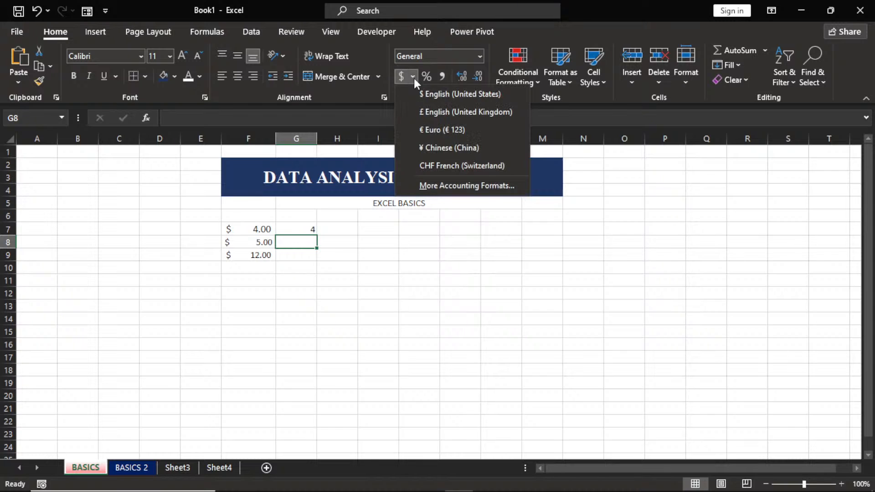
Format G8 as Currency using the ₦ Edo symbol with 2 decimal places.
left_click(452, 188)
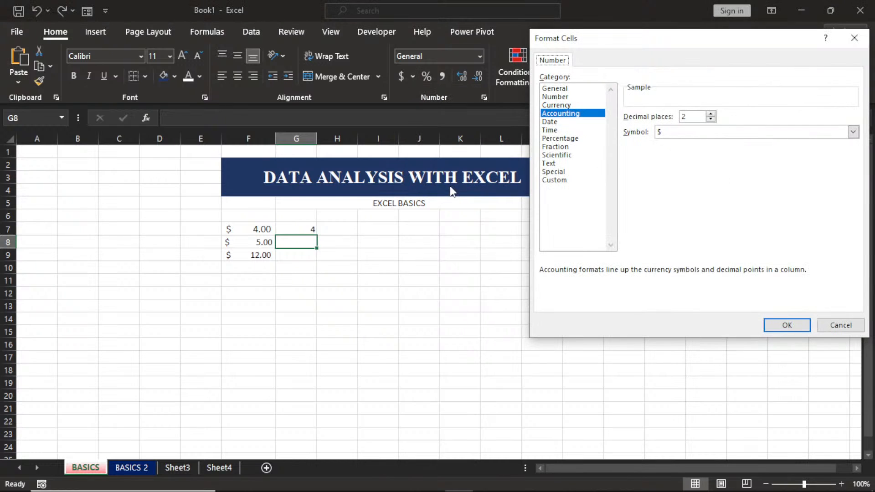
left_click(576, 106)
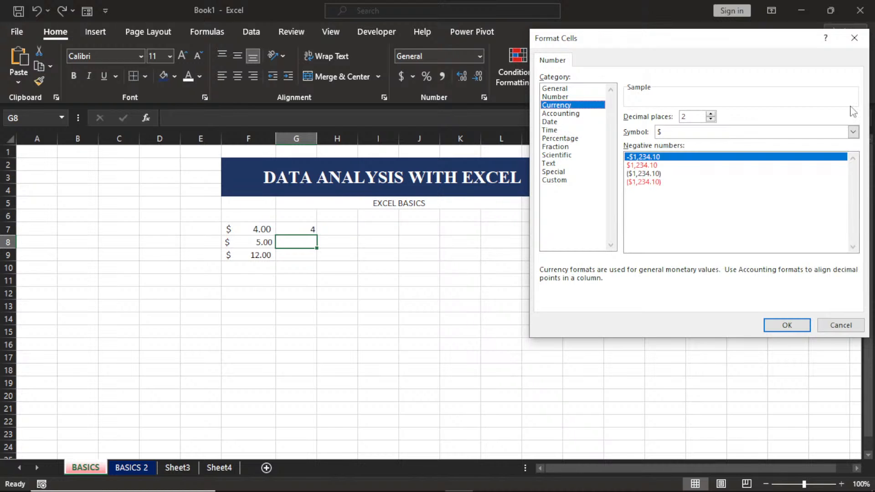
left_click(853, 131)
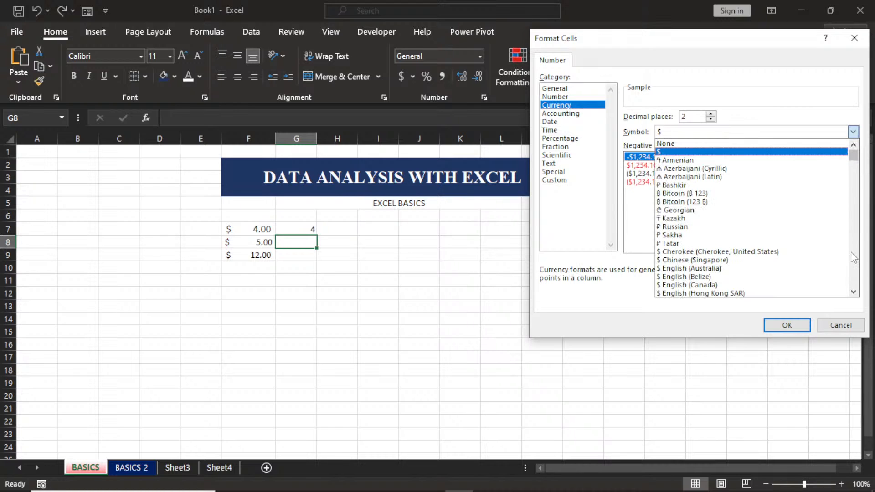
left_click(854, 293)
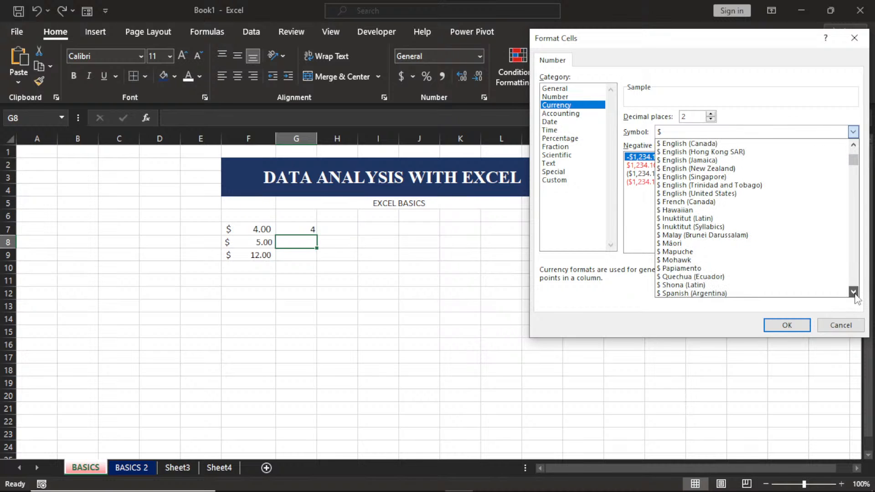
left_click(855, 294)
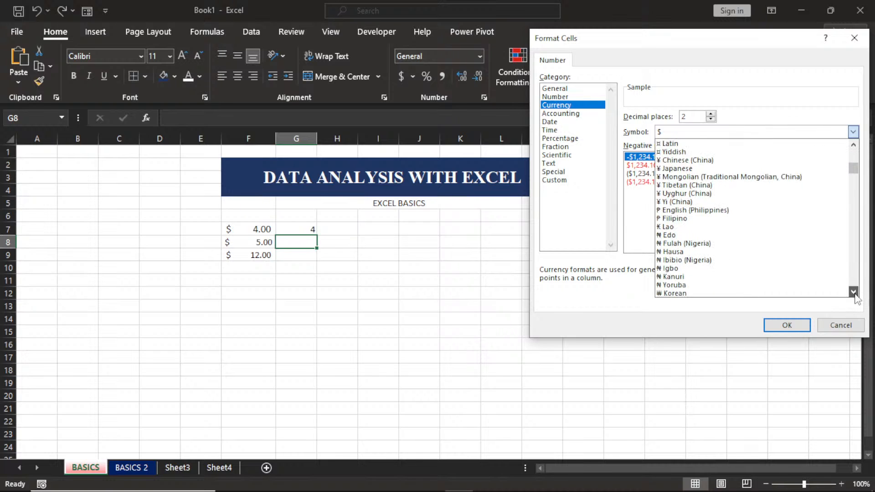
left_click(855, 295)
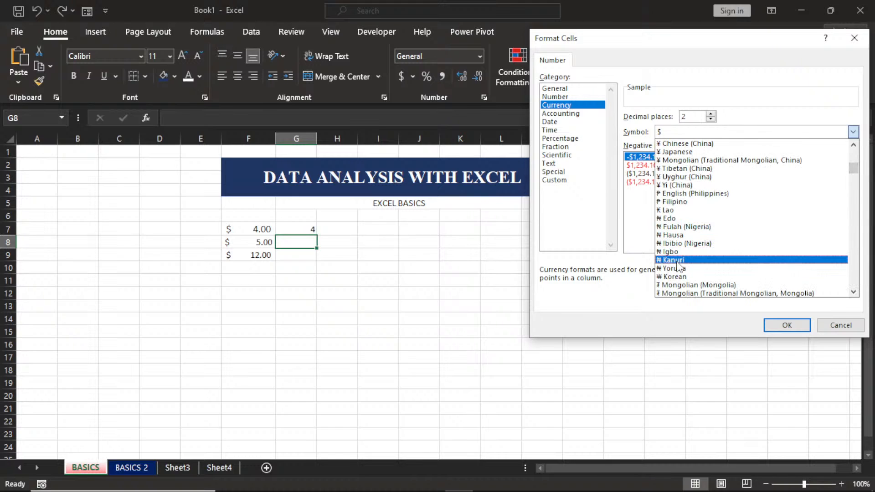
left_click(675, 221)
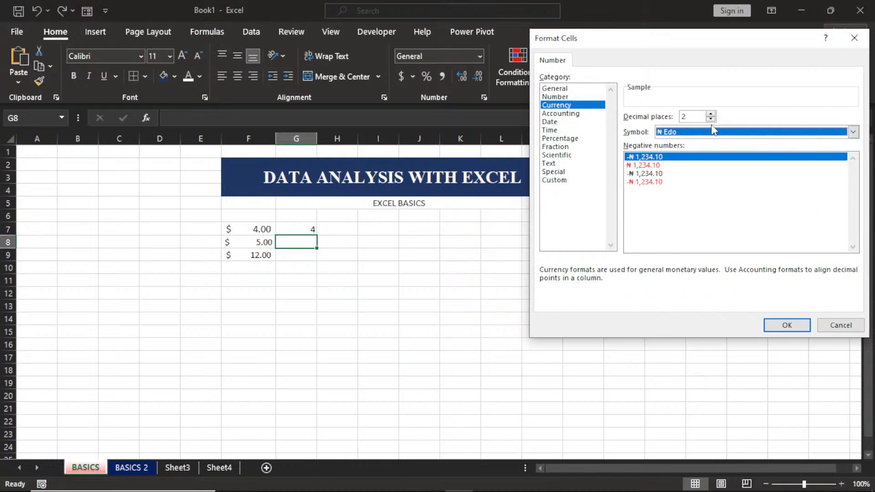
left_click(786, 326)
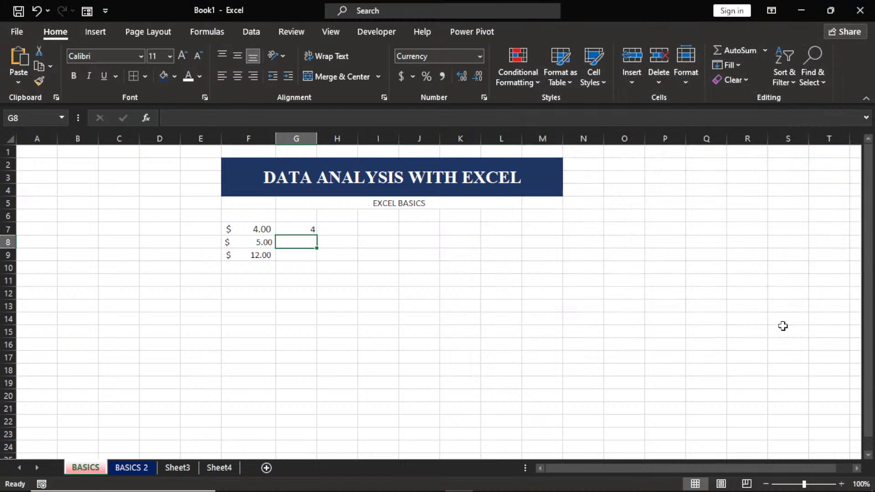
Enter 10 in G8 so it displays as ₦10.00, then select H7.
type("1")
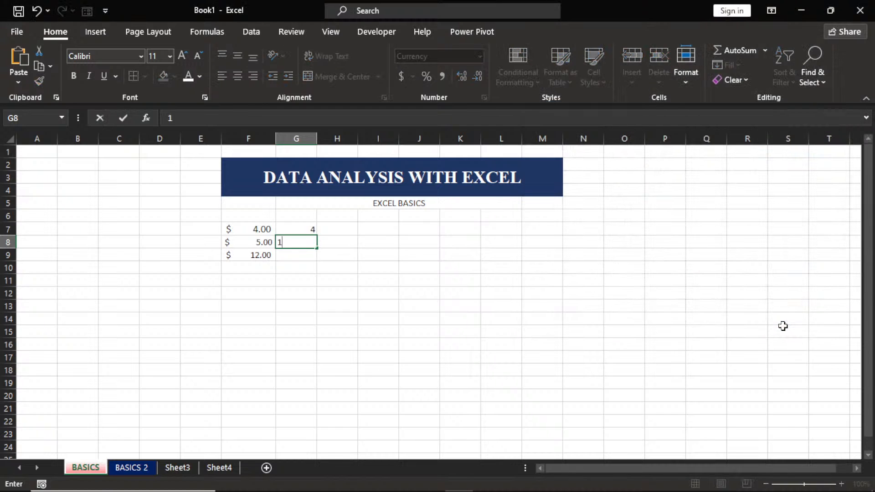
type("0")
key("Return")
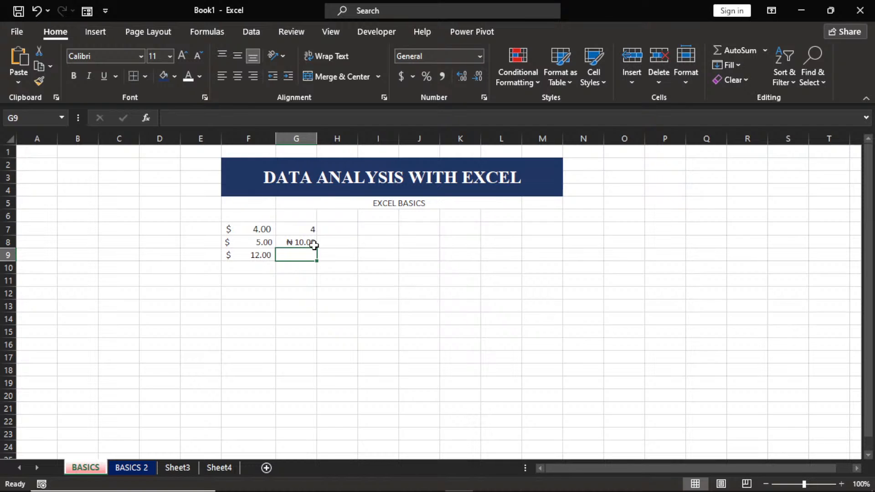
left_click(327, 230)
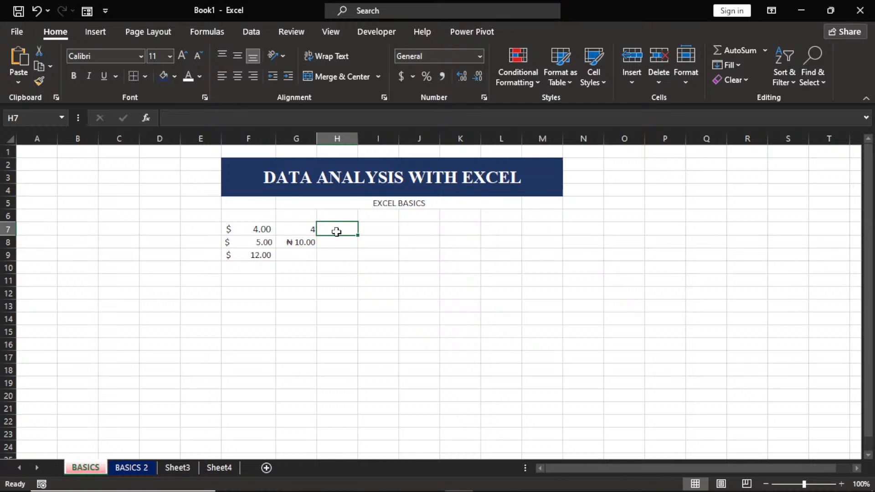
Apply percentage format to H7 with Ctrl+Shift+% and enter 15 to show 15%.
key("ctrl+shift+5")
type("1")
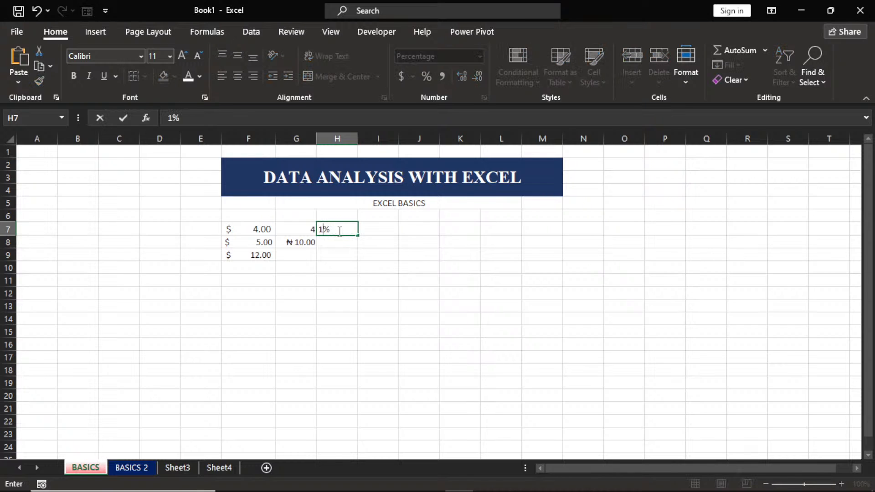
type("5")
key("Return")
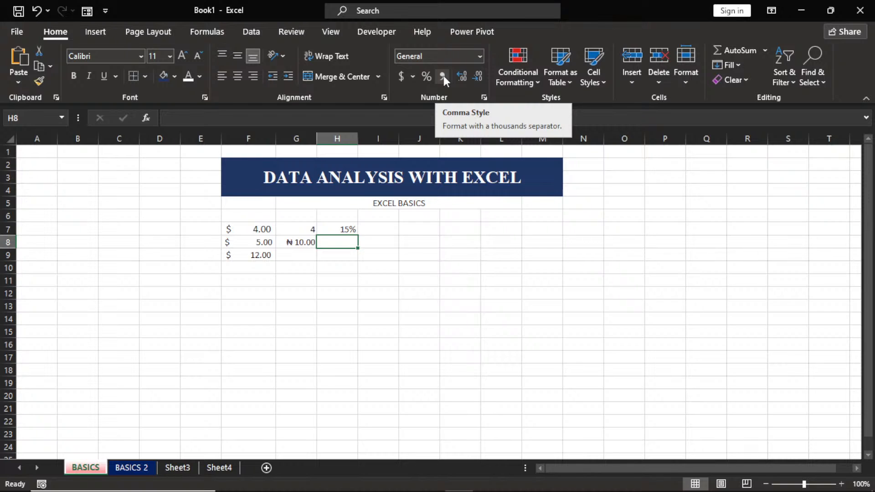
Apply Comma Style to I7 and enter 1000, shown as 1,000.00.
left_click(388, 233)
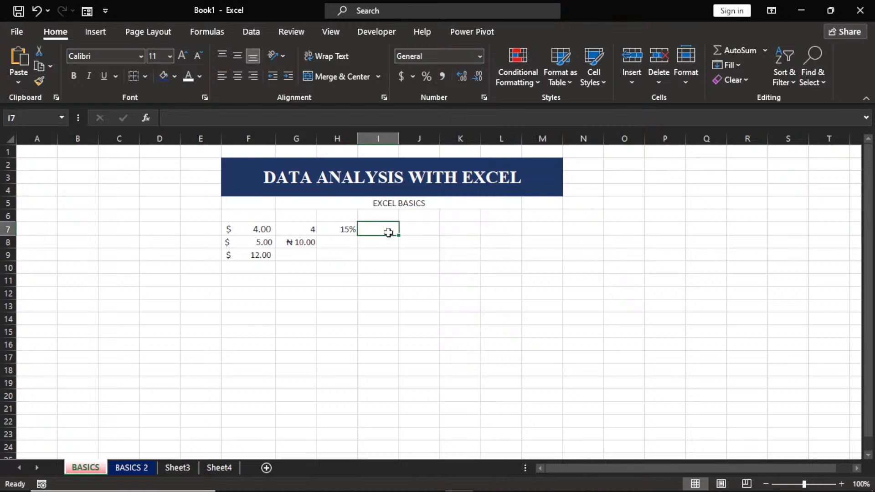
left_click(440, 80)
type("1")
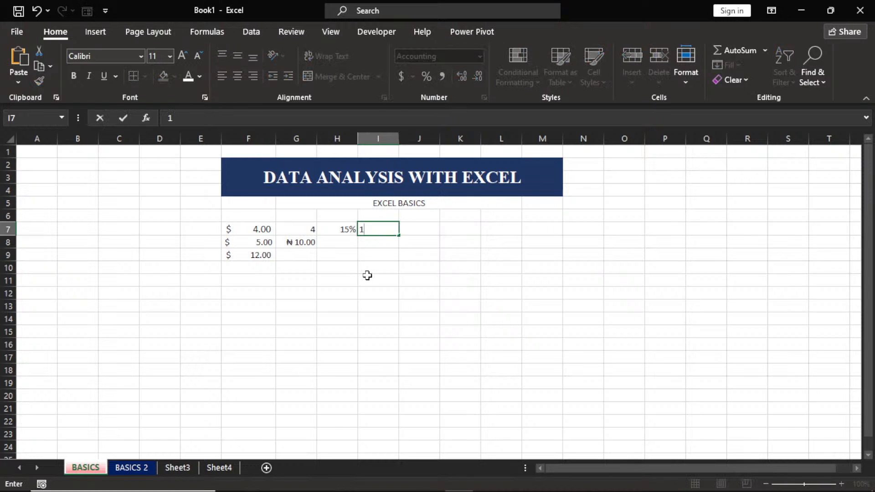
type("000")
key("Return")
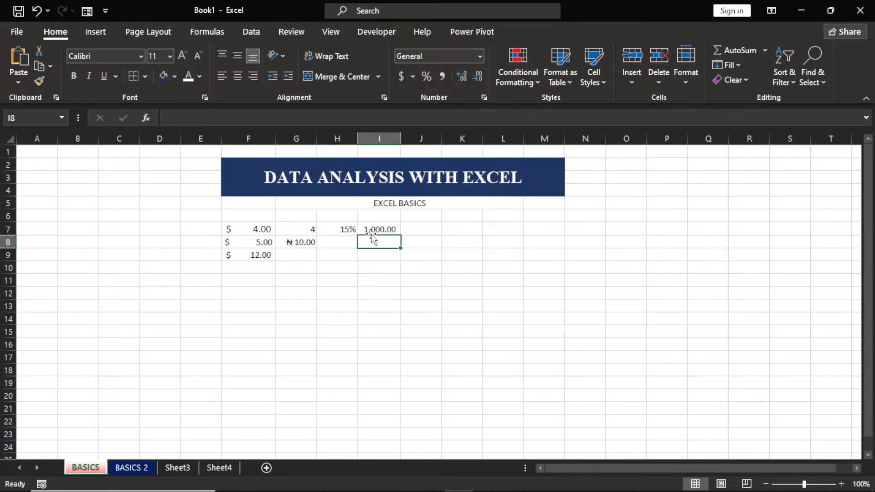
Enter a plain 1000 in J7, then change I7 to 1000000, shown as 1,000,000.00.
left_click(420, 230)
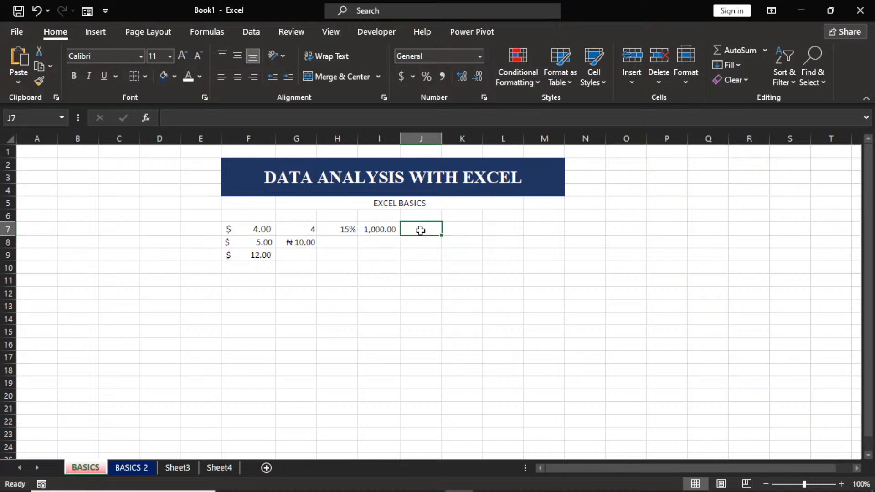
type("1000")
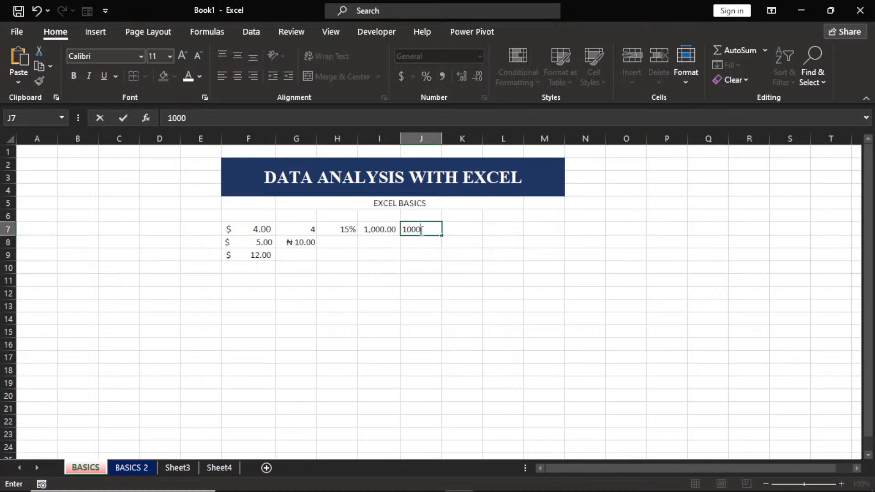
key("Return")
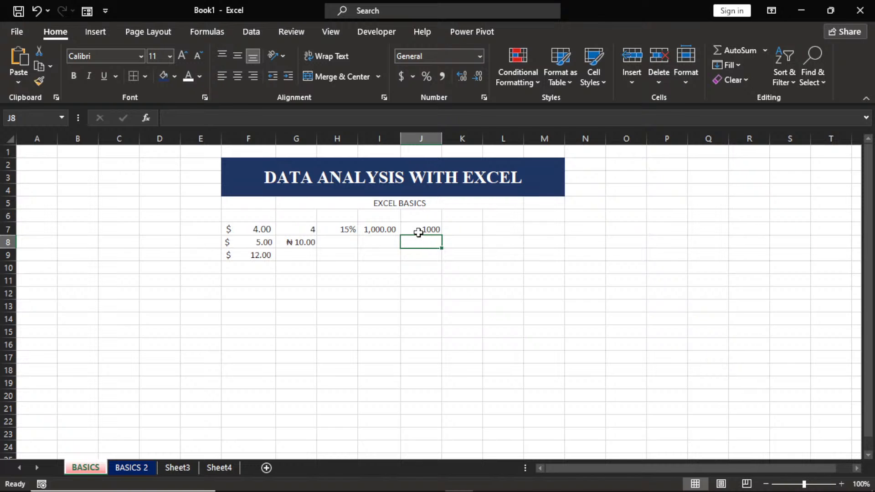
left_click(370, 232)
type("1")
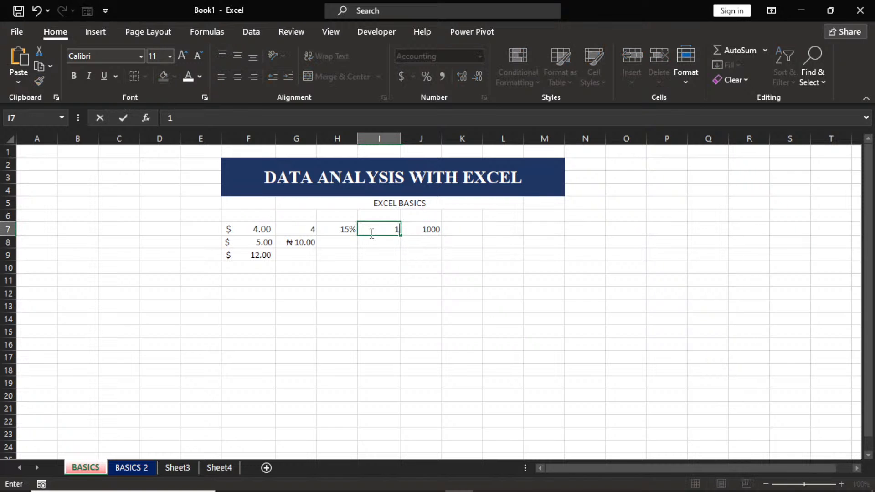
type("000000")
key("Return")
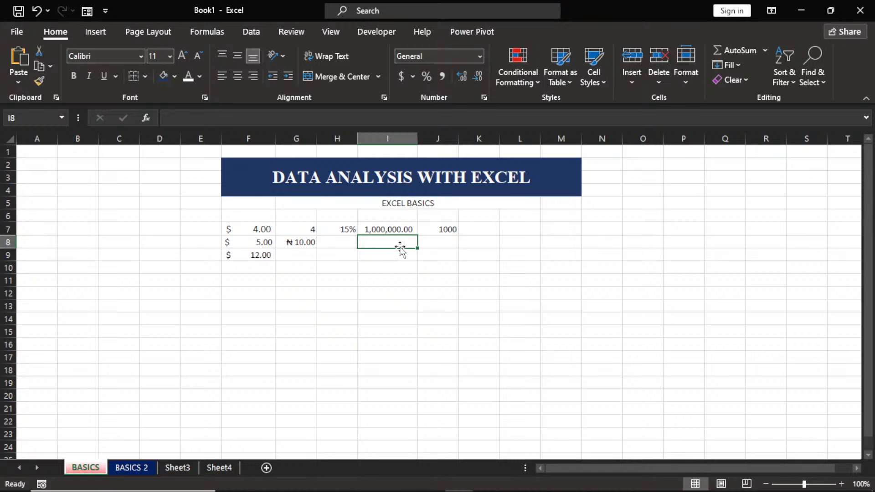
Enter the formula =3/10 in cell K7.
left_click(484, 230)
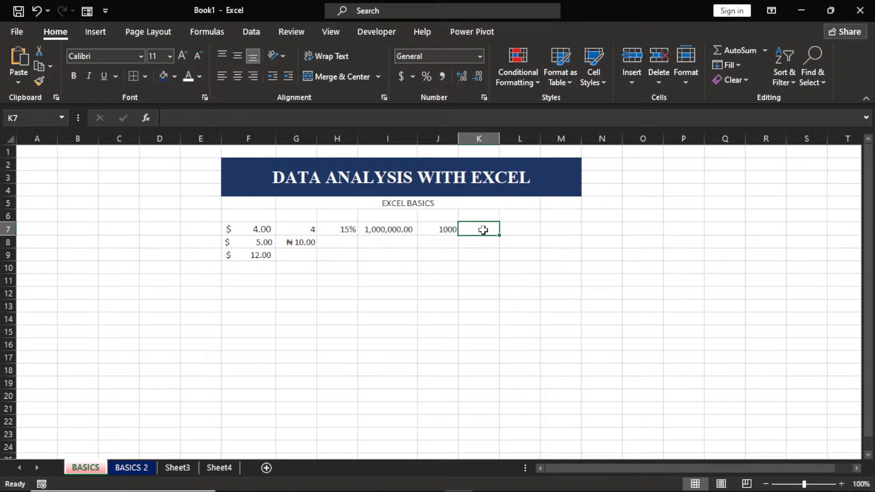
type("=")
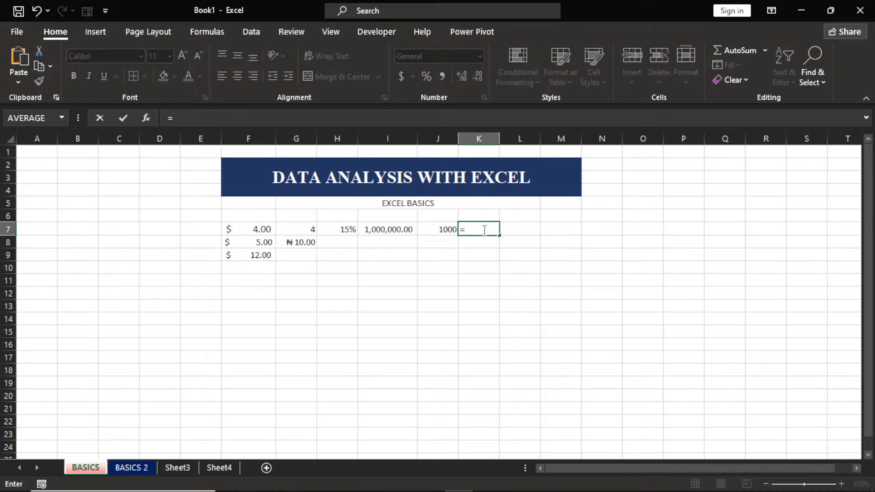
type("3/10")
key("Return")
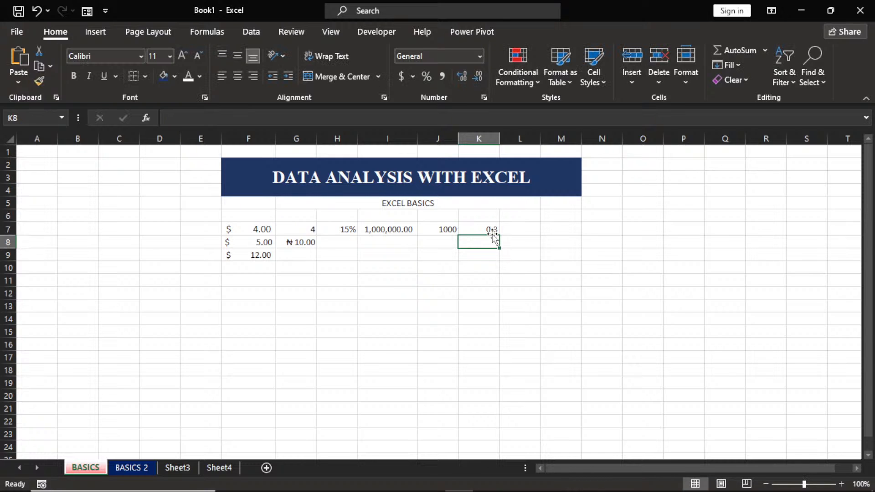
Change K7's divisor so it holds =3/13, displaying 0.230769.
left_click(491, 230)
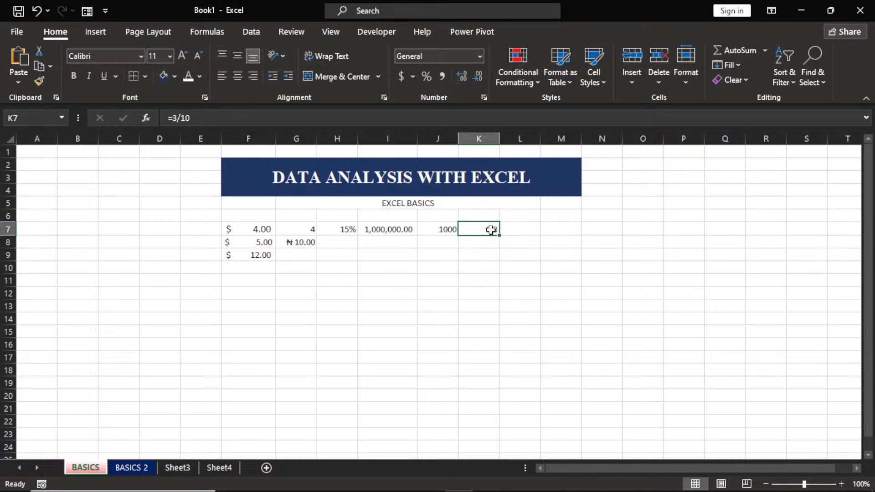
double_click(491, 230)
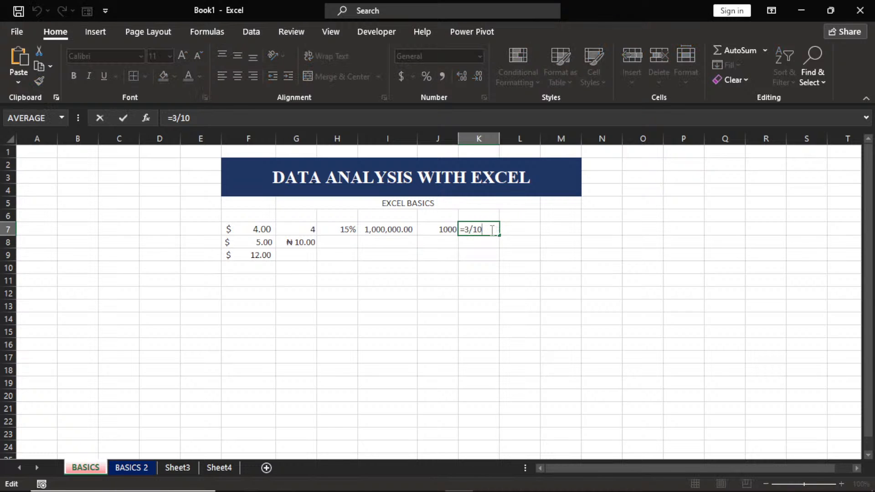
key("BackSpace")
type("3")
key("Return")
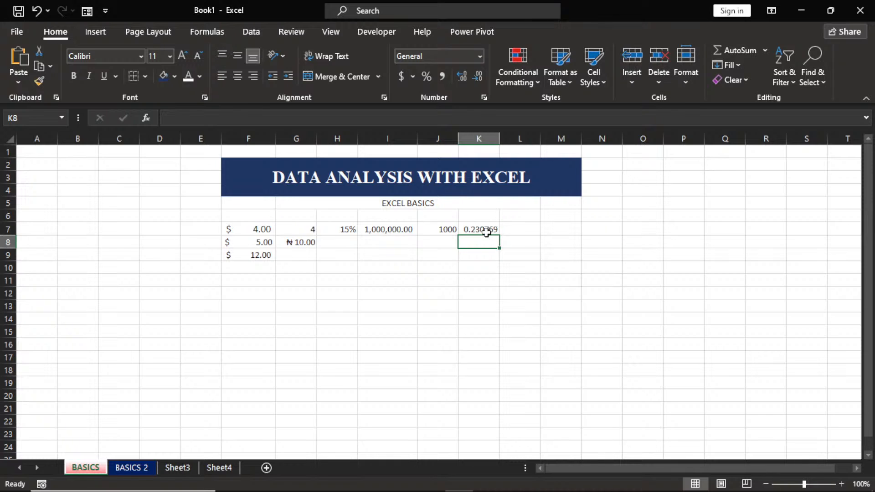
left_click(486, 230)
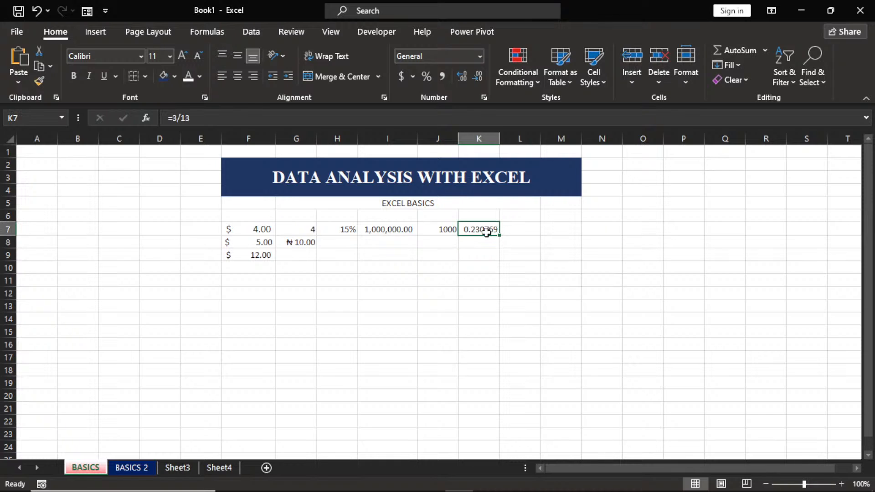
Add decimal places to K7, then reduce them until it shows 0.231.
left_click(461, 77)
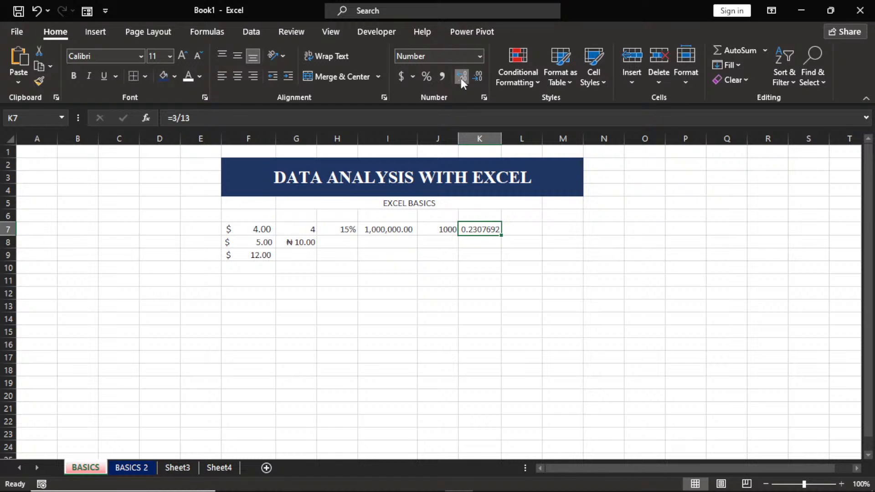
left_click(461, 79)
left_click(461, 78)
left_click(461, 79)
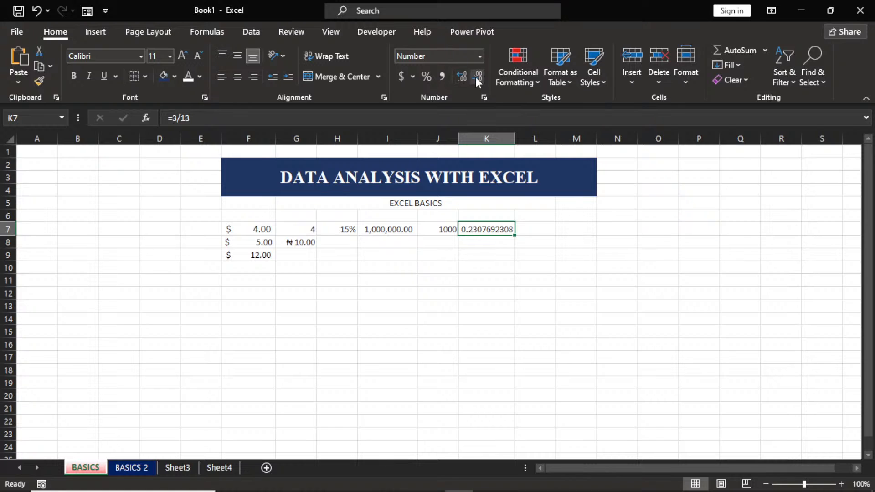
left_click(476, 79)
left_click(476, 78)
left_click(476, 79)
left_click(475, 75)
left_click(475, 75)
left_click(478, 80)
left_click(478, 81)
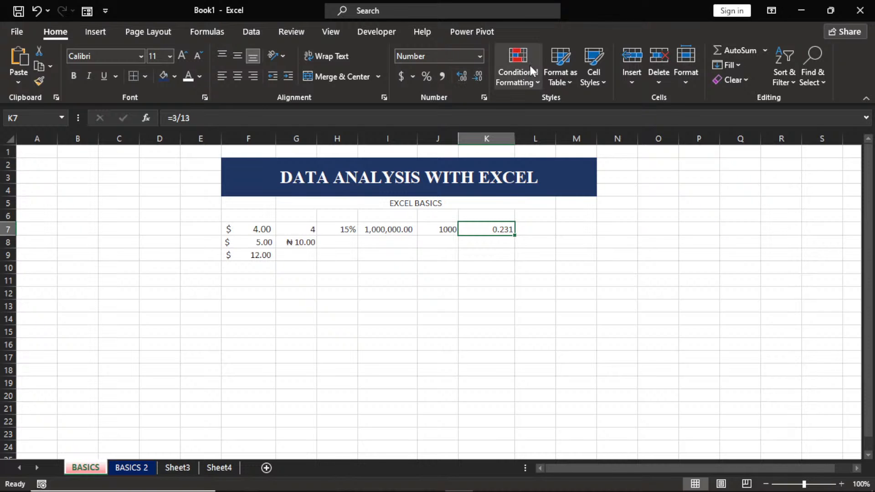
left_click(518, 80)
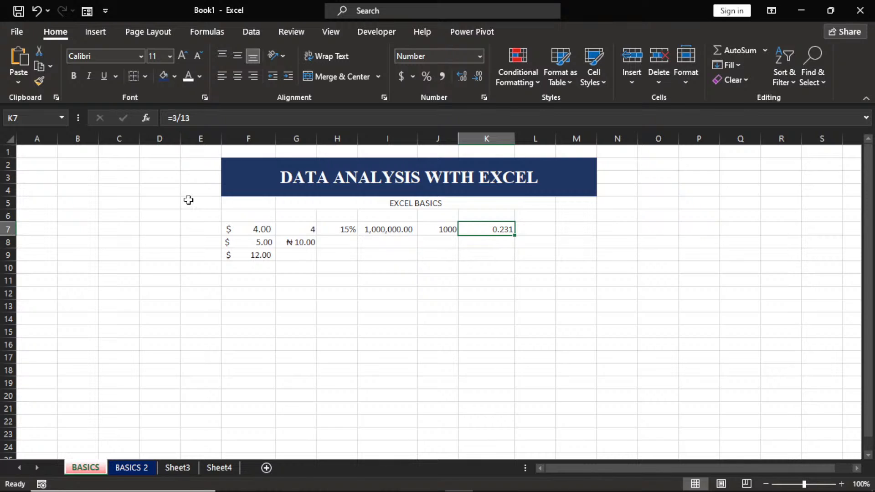
Set the column F sample values in F7:F23 to General number format.
left_click_drag(189, 214, 540, 281)
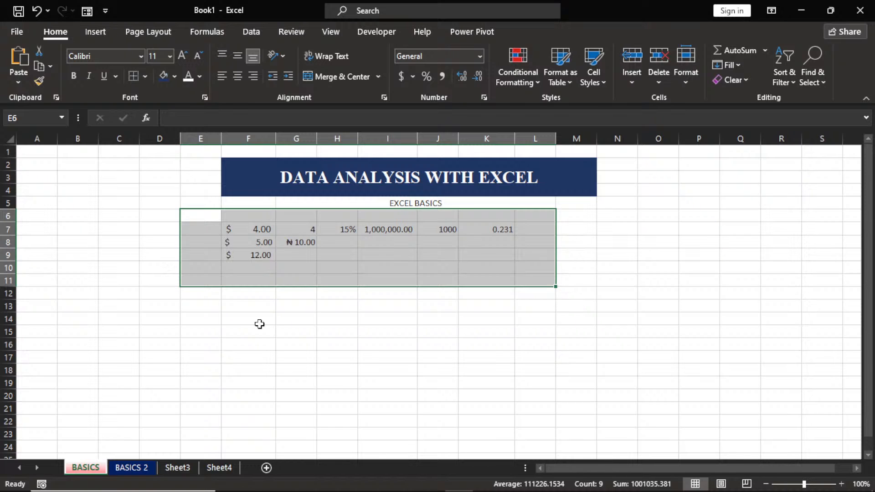
left_click(248, 229)
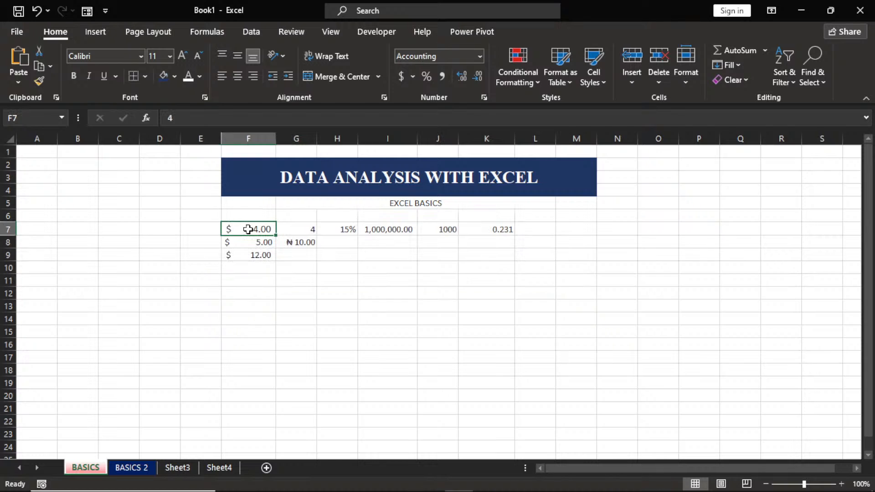
left_click_drag(248, 230, 270, 429)
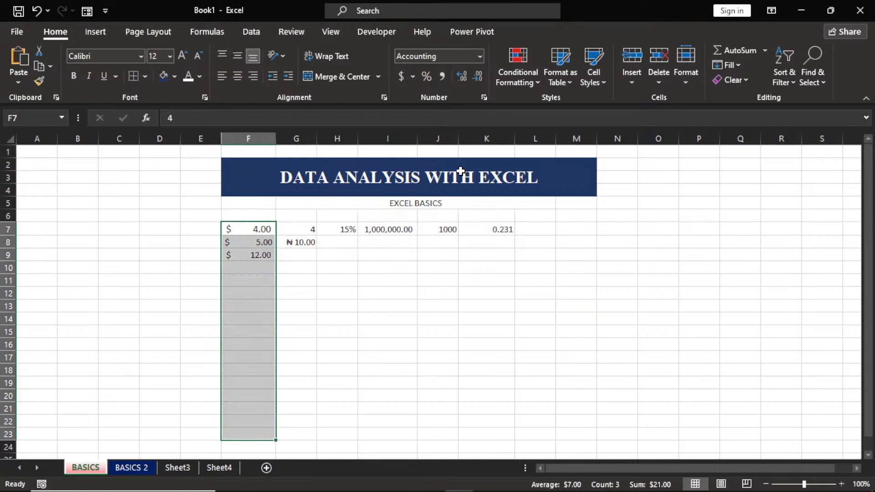
left_click(480, 57)
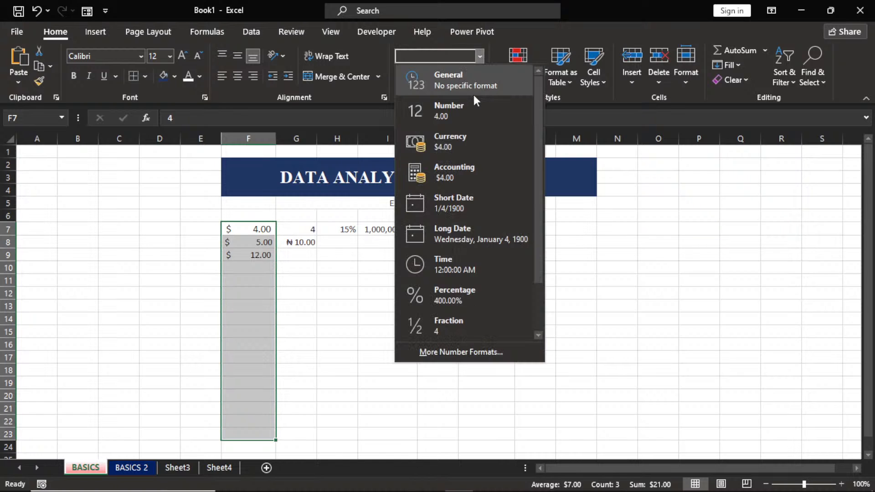
left_click(474, 92)
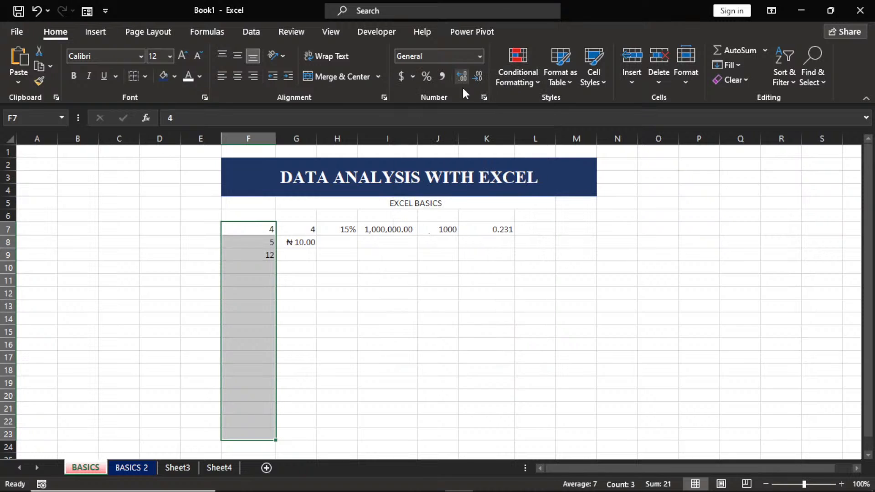
Set G7:L17 to General, showing 0.15, 1000000 and 0.230769231 unformatted.
left_click(292, 229)
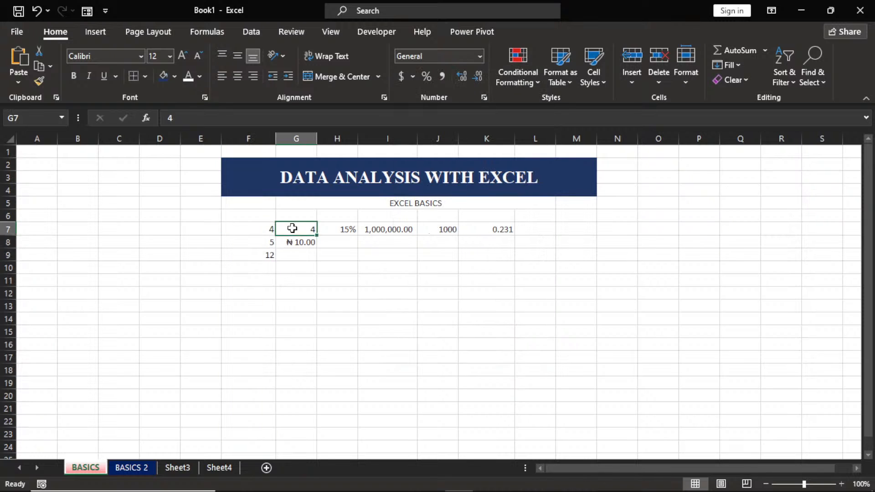
left_click_drag(293, 228, 536, 358)
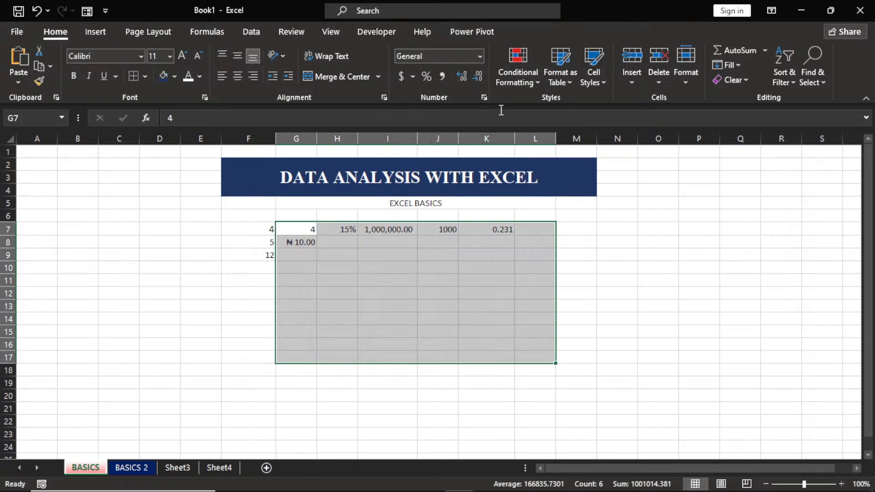
left_click(480, 56)
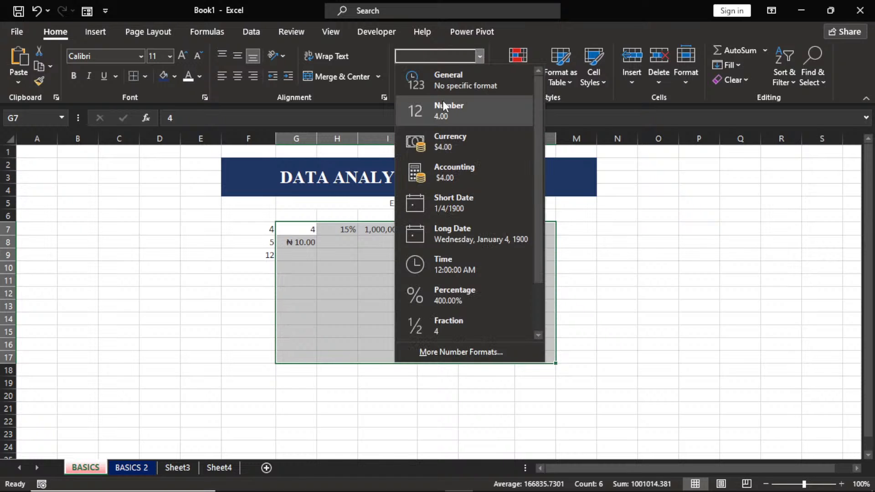
left_click(454, 78)
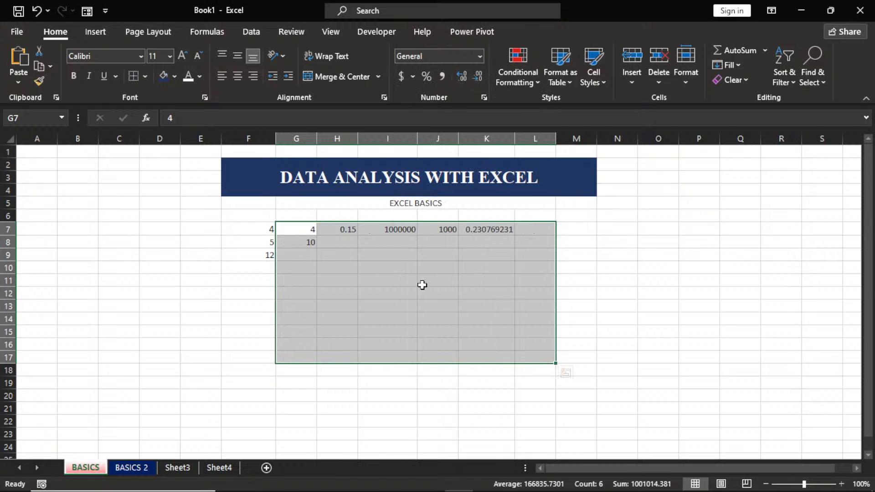
left_click(442, 268)
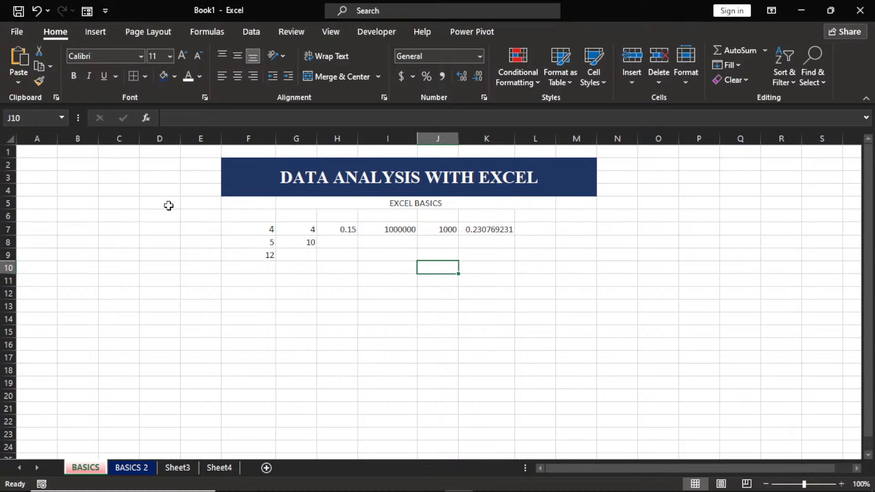
left_click(163, 153)
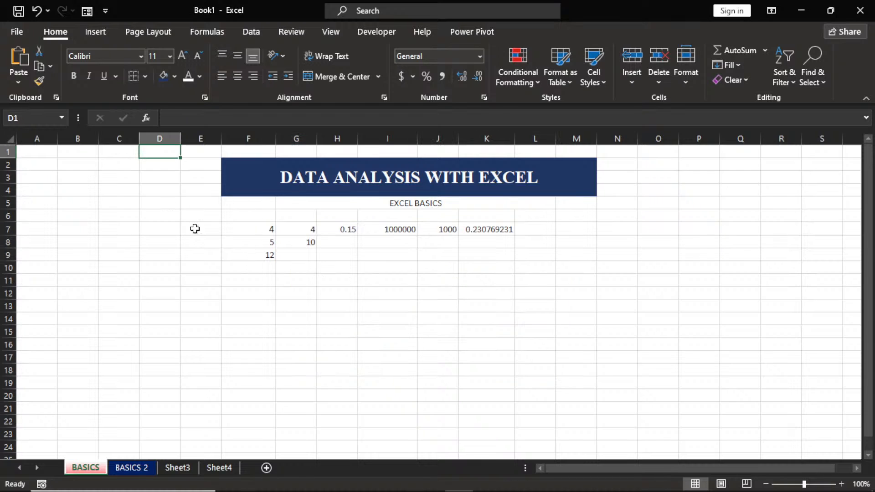
left_click(207, 216)
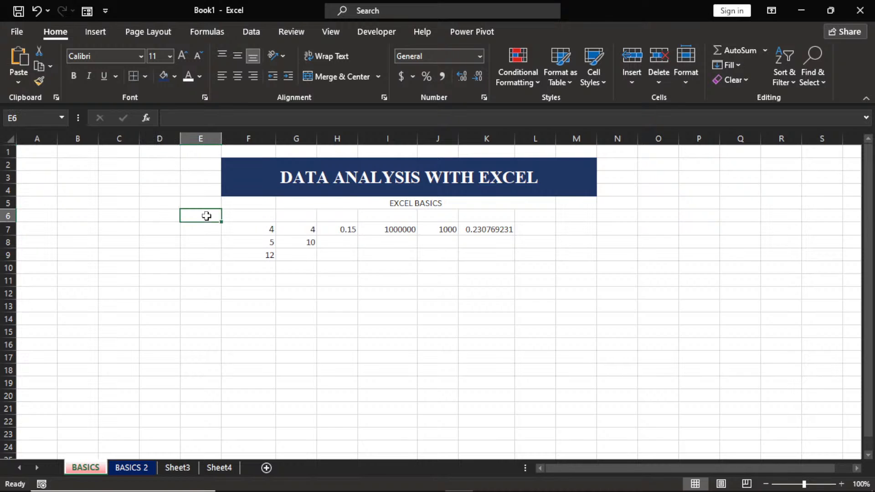
Delete all sample values in E6:M15, leaving only the banner and EXCEL BASICS heading.
left_click_drag(206, 216, 561, 329)
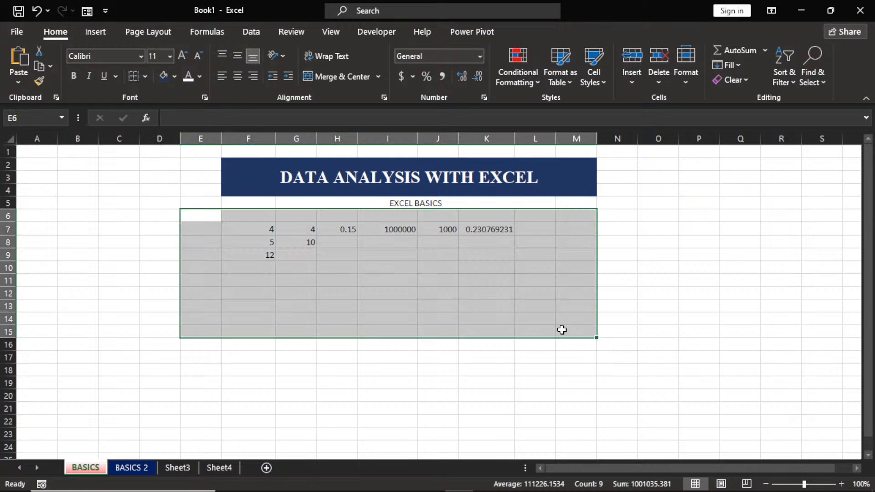
key("Delete")
left_click(70, 255)
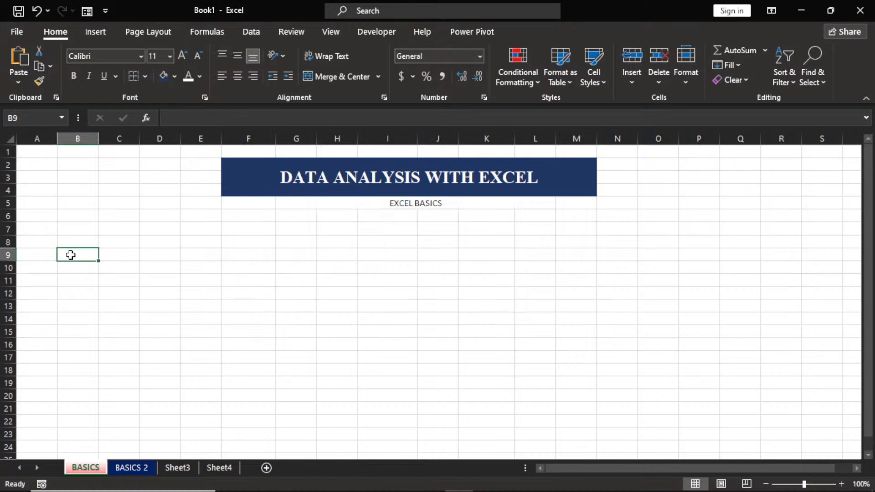
left_click(128, 231)
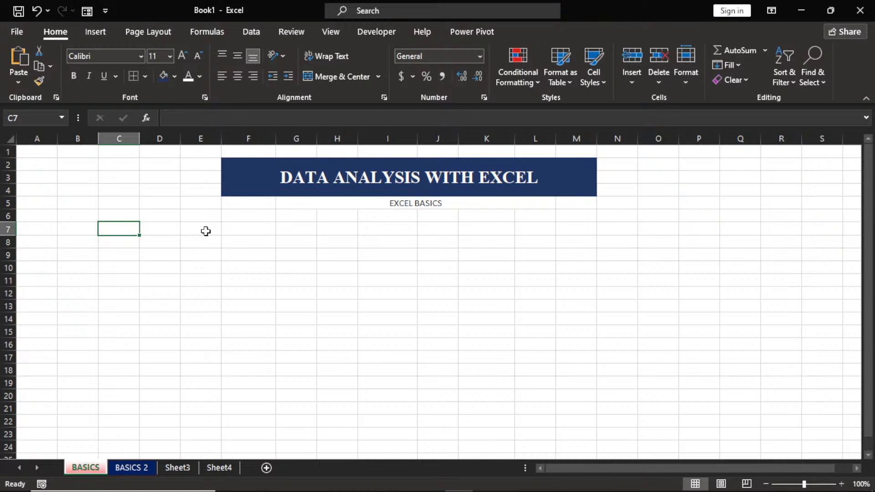
Enter MONDAY in F7, abandoning the TUESDAY entry so G7 stays empty.
left_click(238, 231)
type("MO")
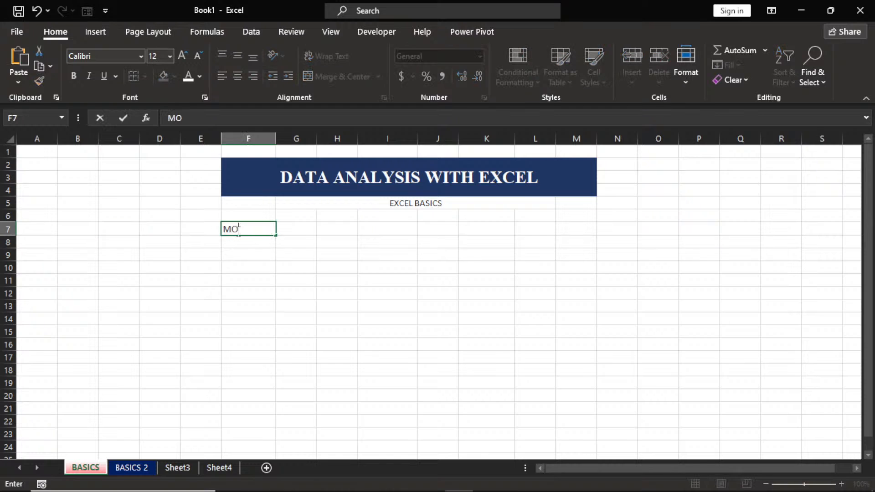
type("NDAY")
key("Tab")
type("T")
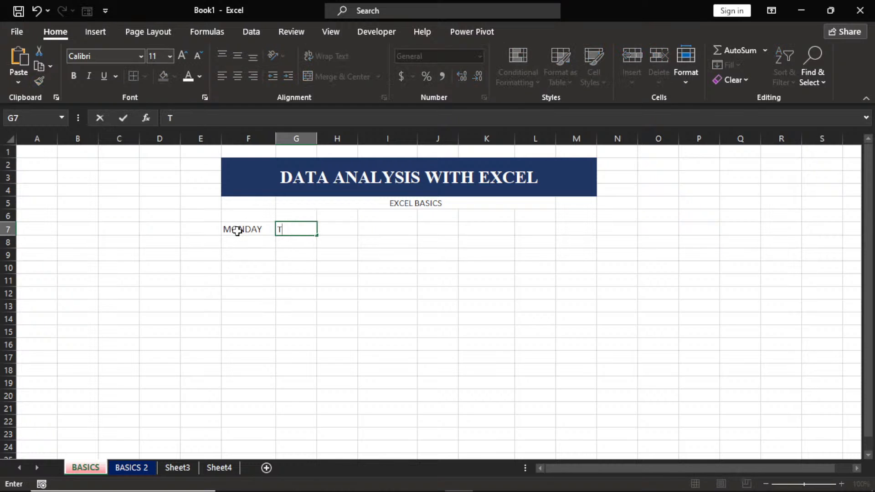
type("UESDAY")
key("BackSpace")
key("Escape")
left_click(257, 248)
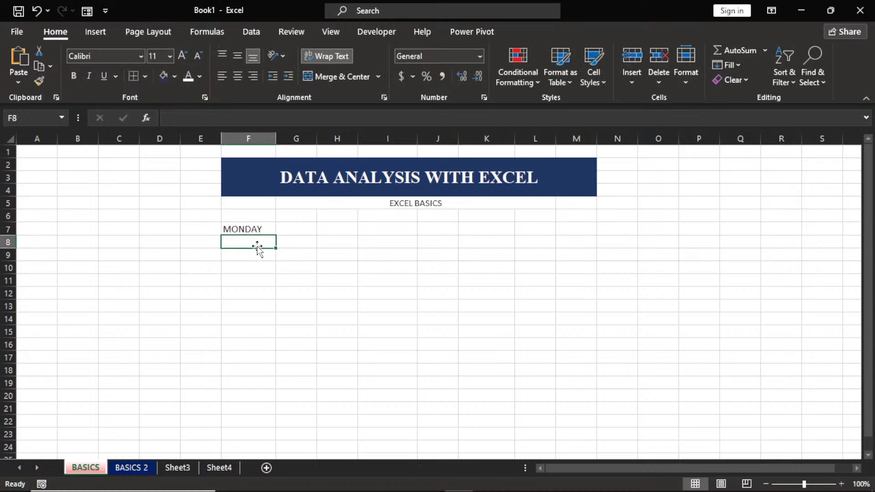
left_click(251, 227)
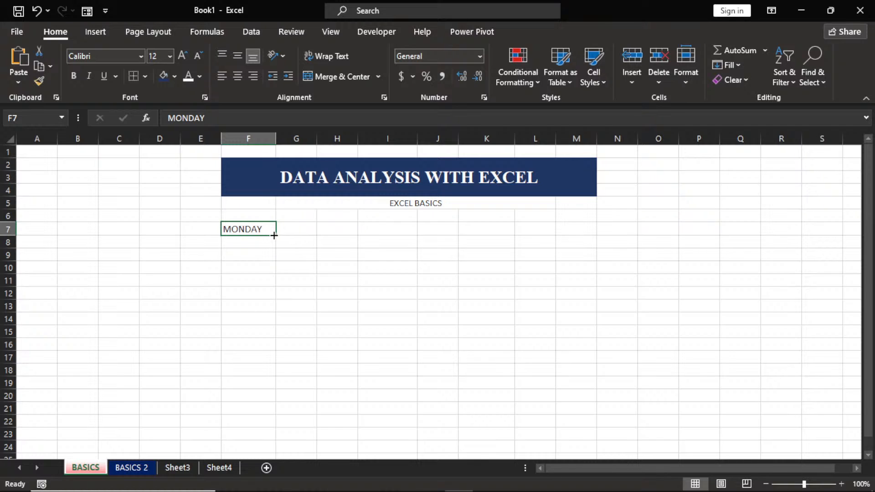
Label cell C6 with AUTOFILL.
left_click(130, 218)
type("AU")
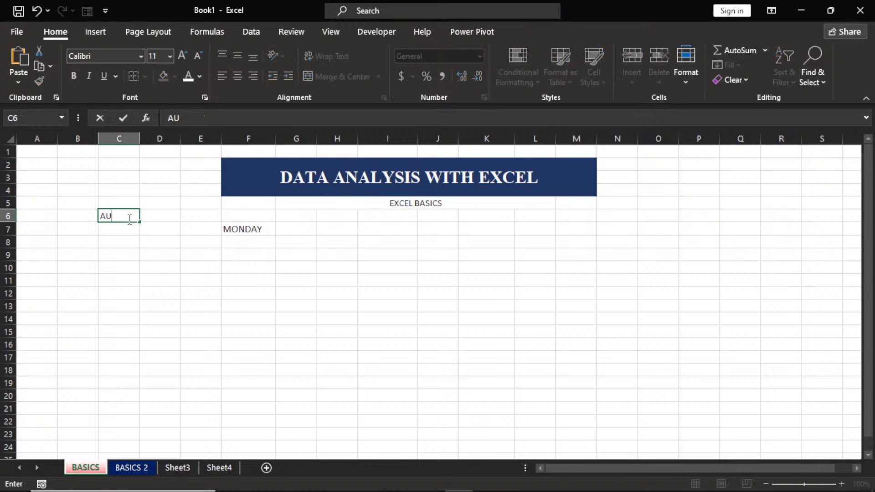
type("TOFILL")
left_click(245, 230)
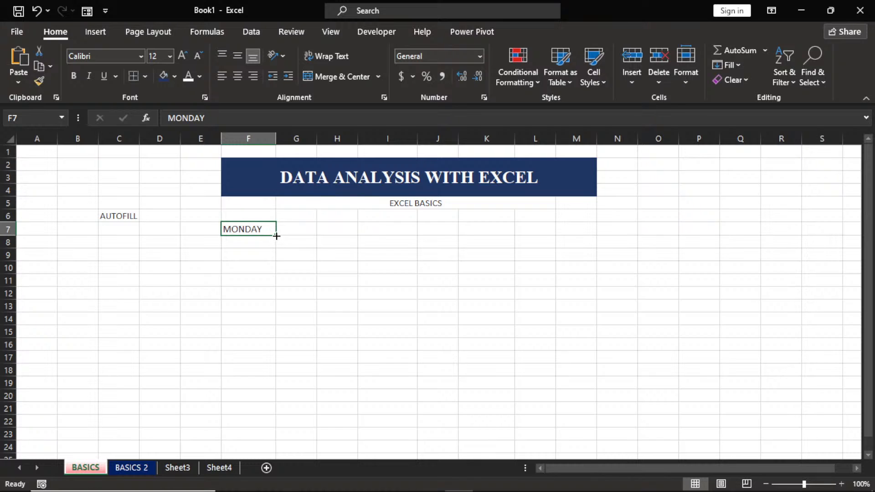
Autofill MONDAY through SUNDAY across F7:L7, then delete that series.
left_click_drag(277, 236, 477, 237)
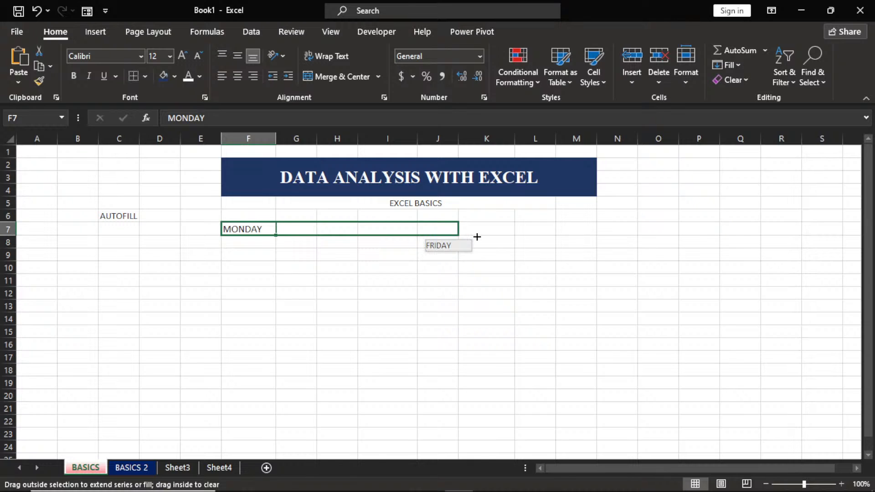
left_click_drag(477, 237, 539, 237)
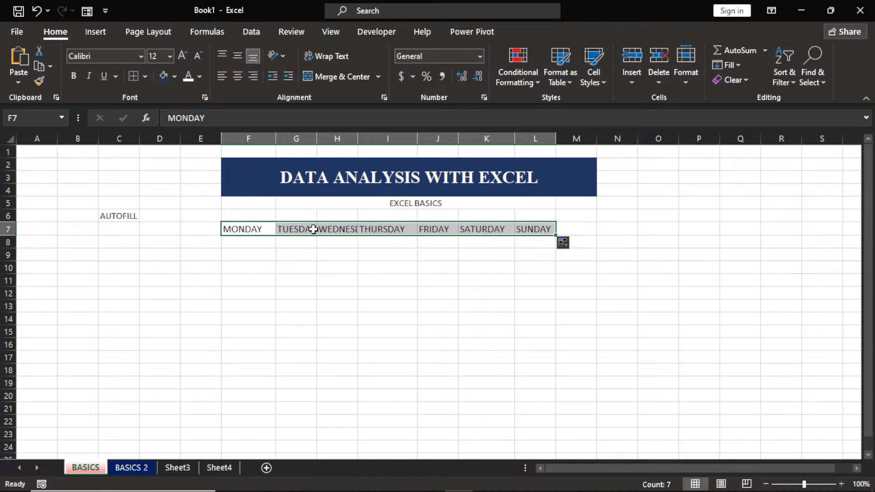
key("Delete")
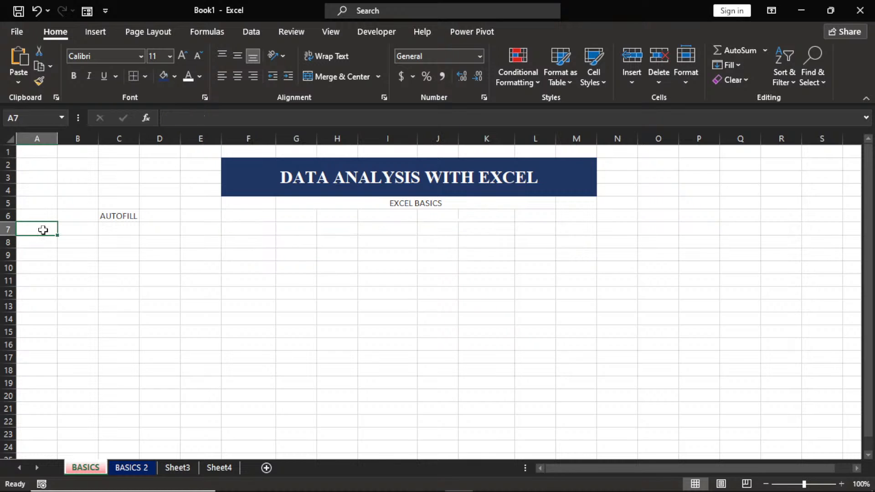
Enter MONDAY in A7, autofill through SUNDAY to G7, and narrow column F.
type("MON")
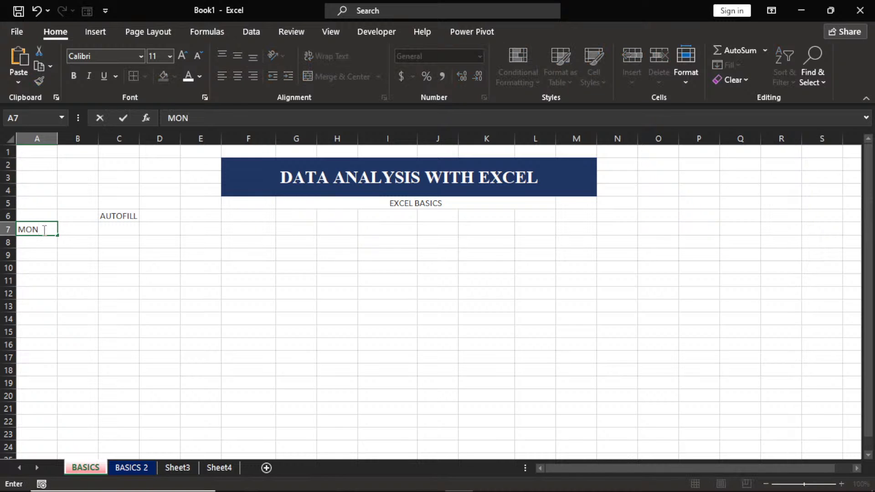
type("DAY")
left_click(45, 258)
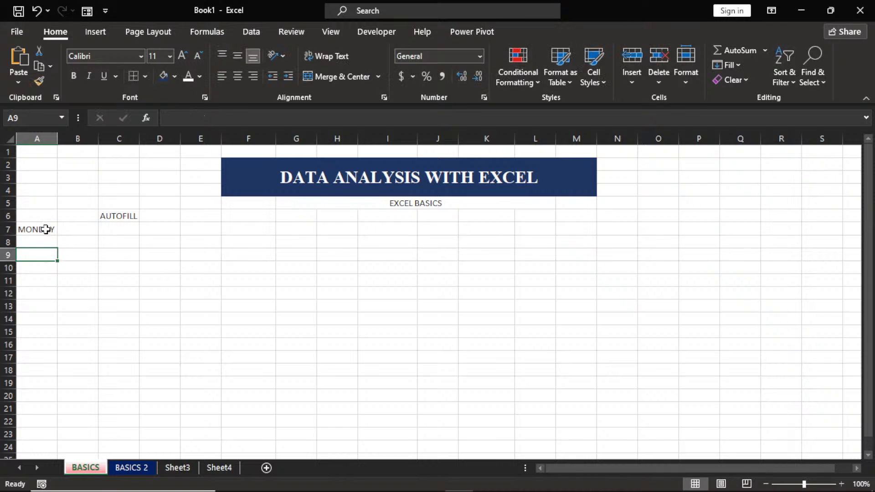
left_click(46, 230)
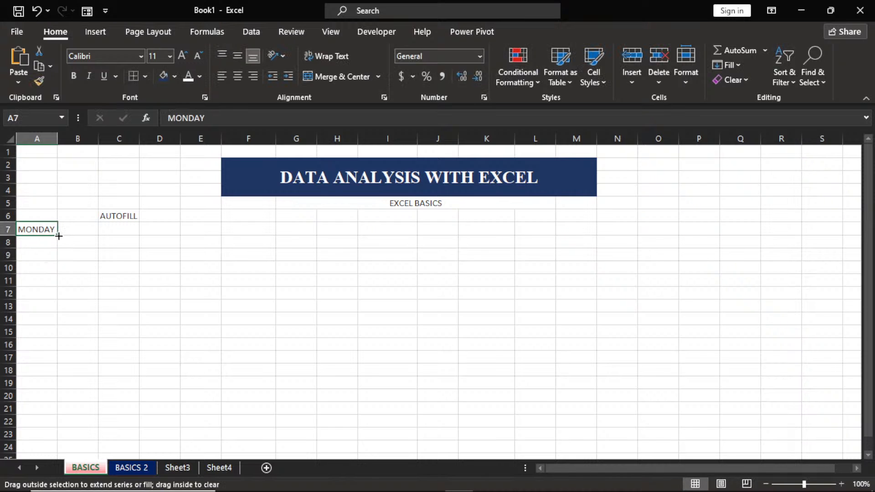
left_click_drag(58, 237, 228, 240)
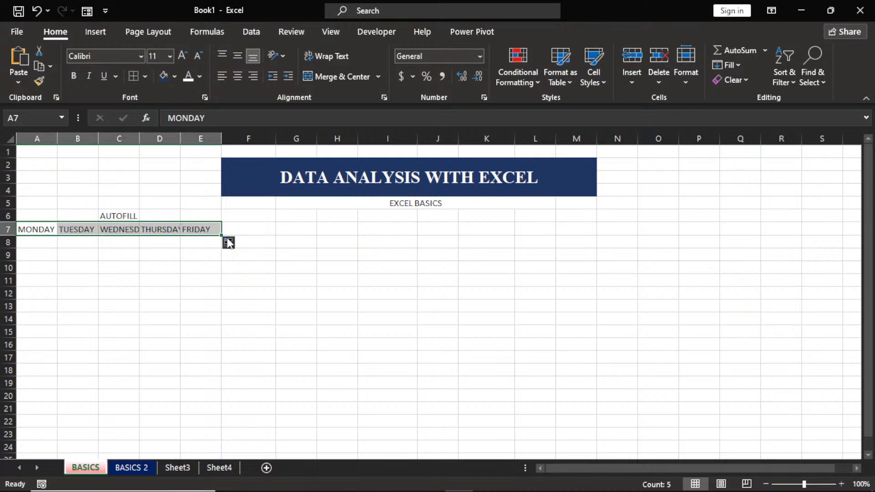
left_click_drag(276, 138, 265, 144)
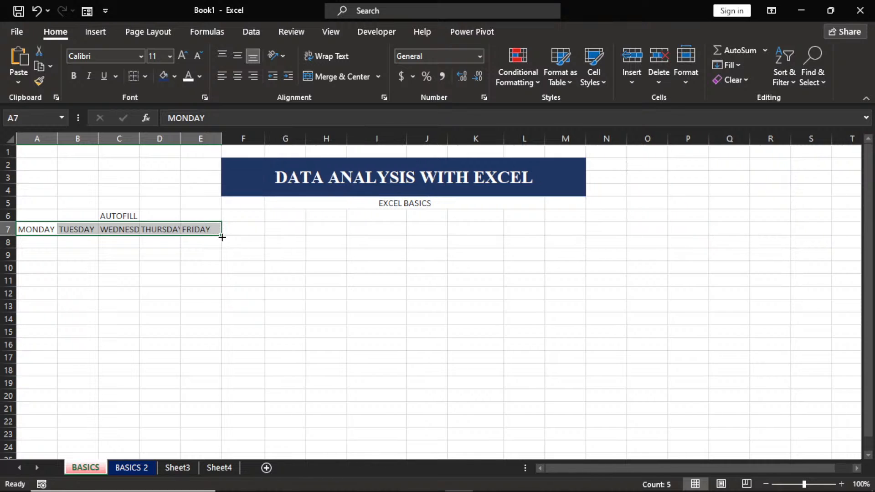
left_click_drag(222, 237, 291, 236)
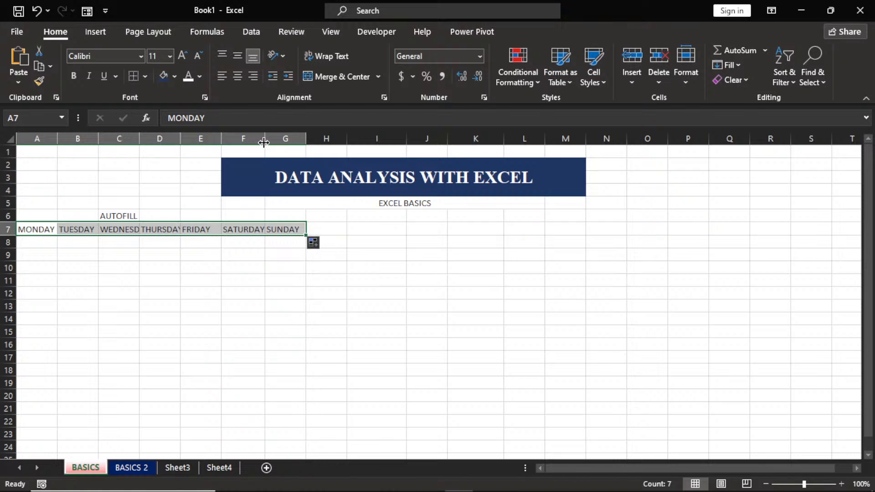
left_click_drag(264, 143, 260, 144)
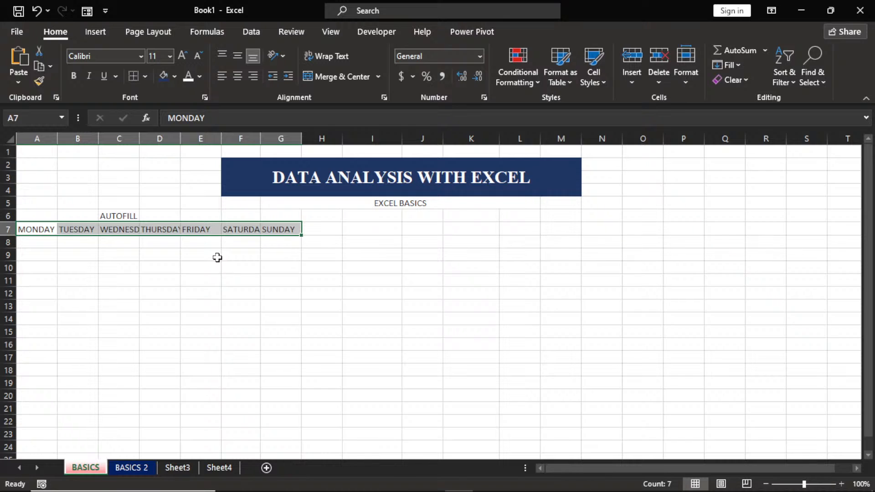
AutoFit all column widths so WEDNESDAY, THURSDAY and SATURDAY show in full.
left_click(8, 138)
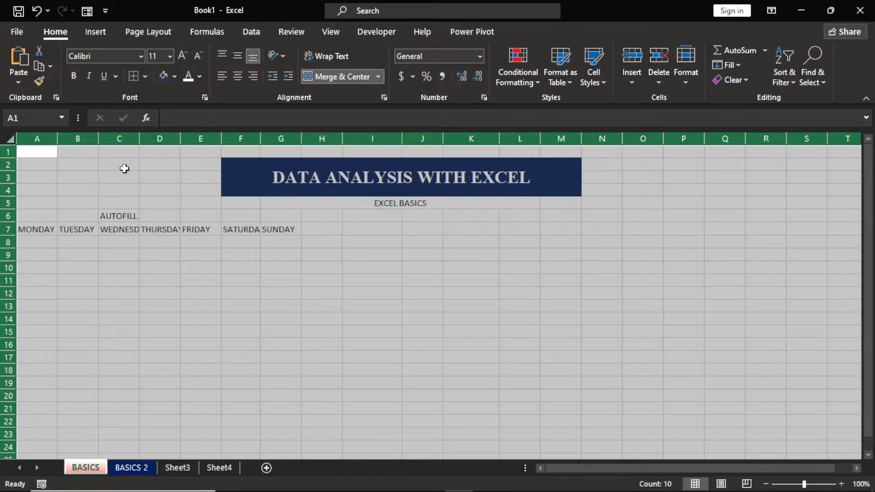
double_click(58, 140)
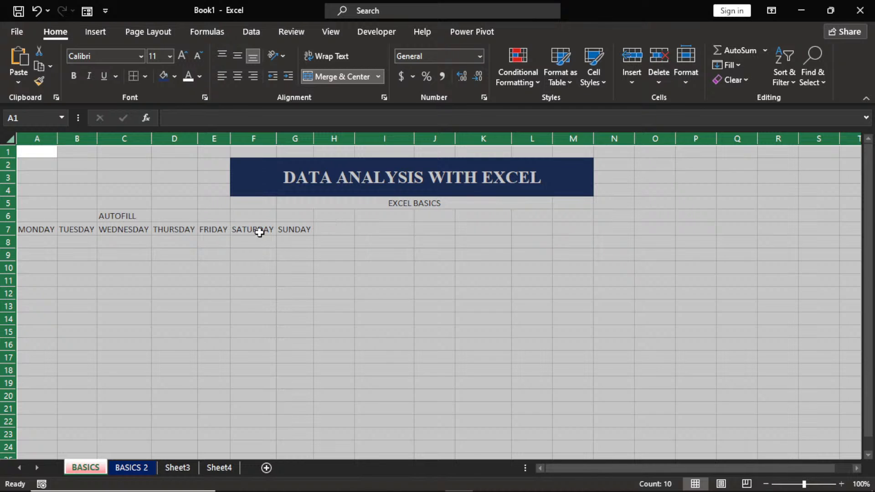
Enter MON in I7 and autofill MON through SUN across I7:O7.
left_click(304, 237)
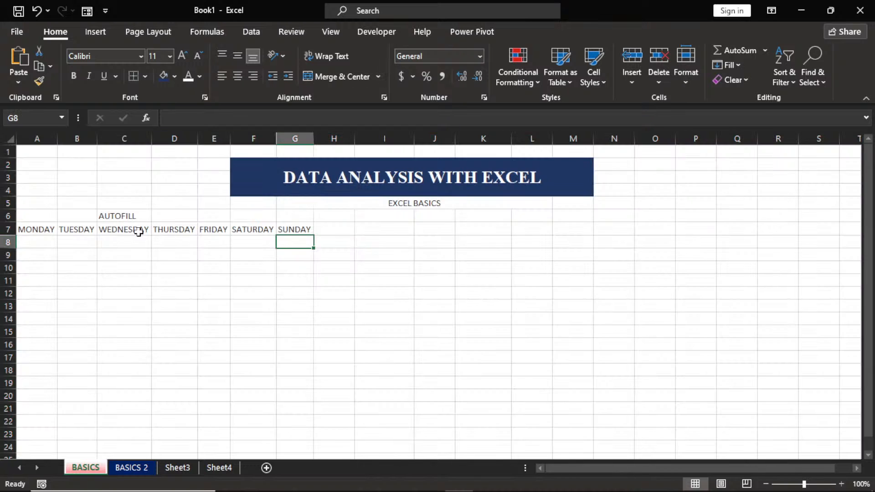
left_click(366, 230)
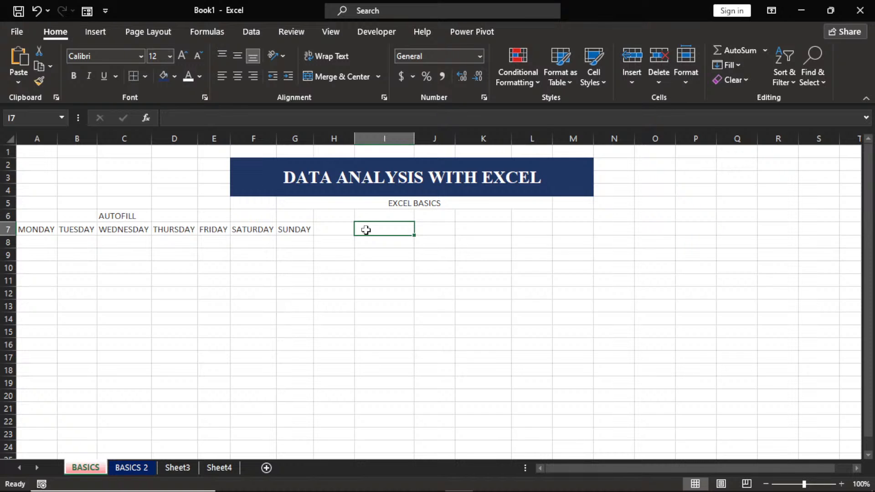
type("MON")
left_click(366, 252)
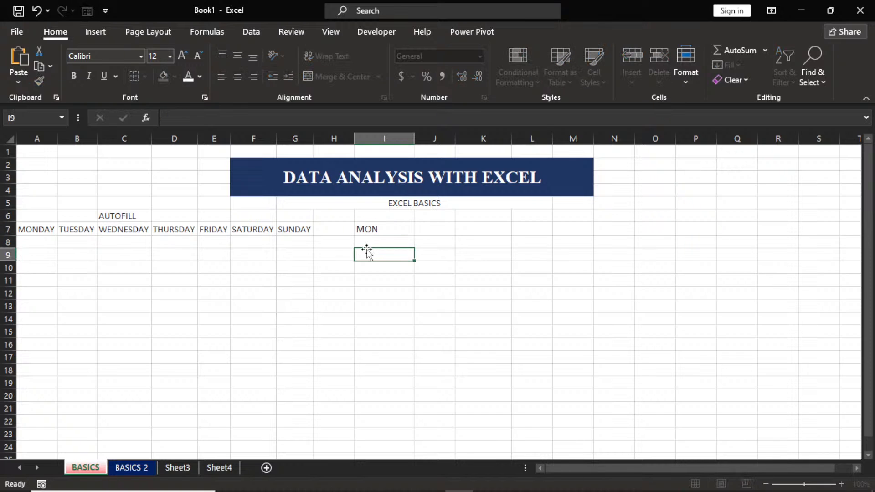
left_click(392, 229)
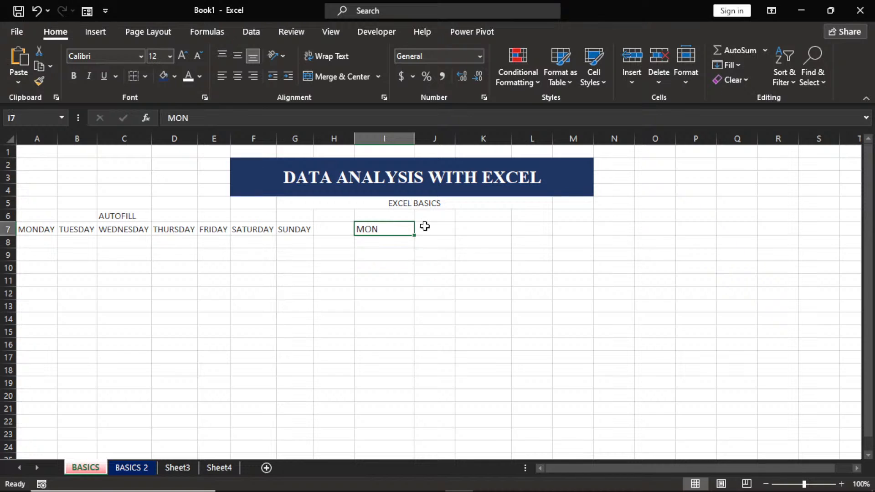
left_click_drag(415, 236, 664, 227)
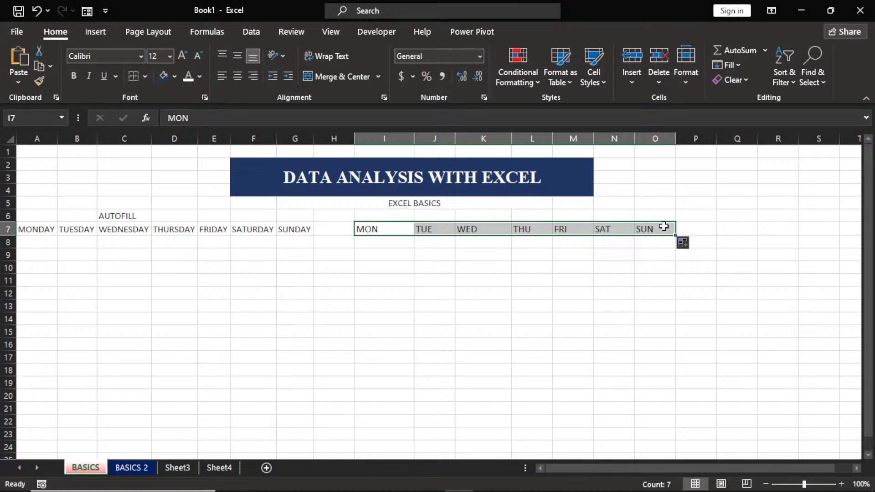
Enter JANUARY in H8 and autofill the months down through DECEMBER in H19.
left_click(336, 242)
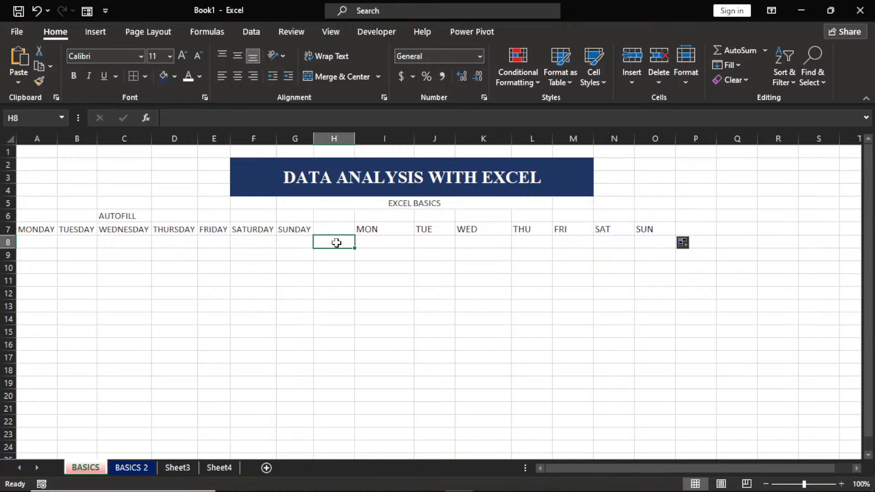
type("JANU")
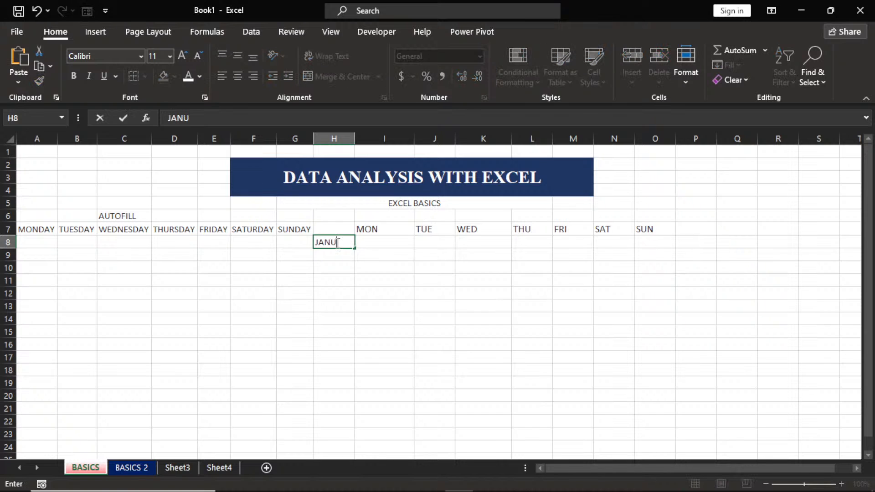
type("ARY")
left_click_drag(356, 250, 378, 384)
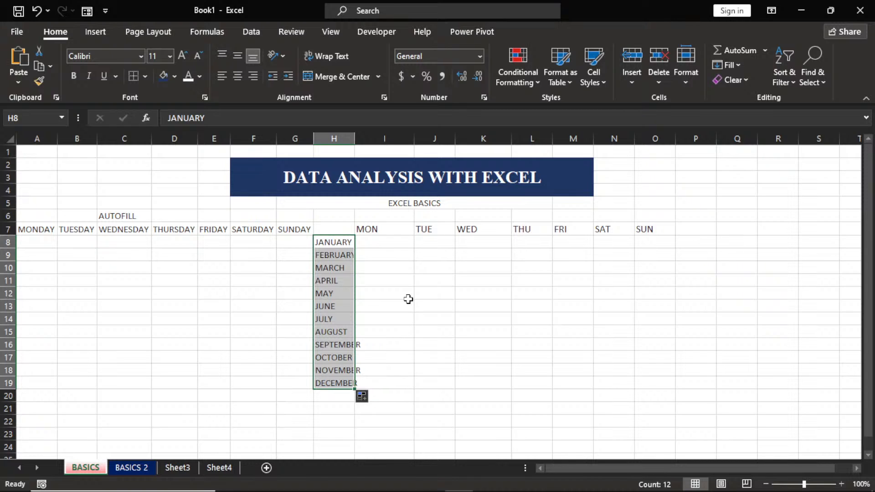
Enter JAN in I8 and autofill the abbreviated months through DEC in I19.
left_click(384, 241)
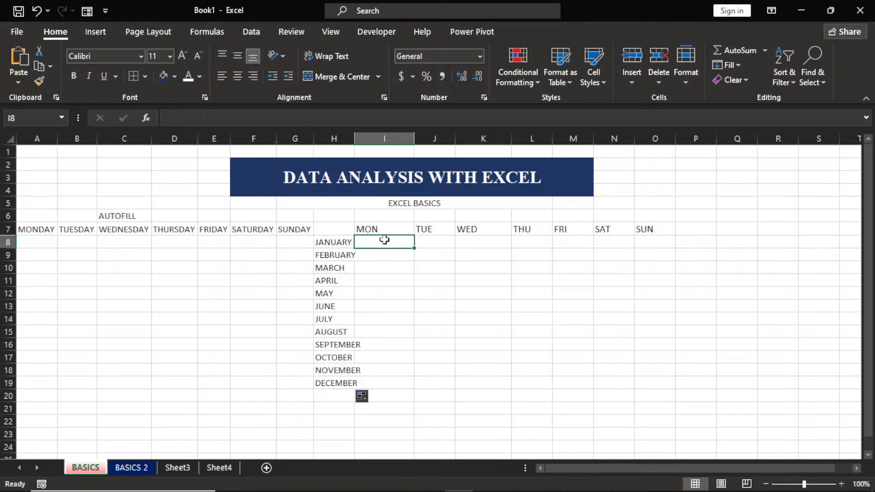
type("JA")
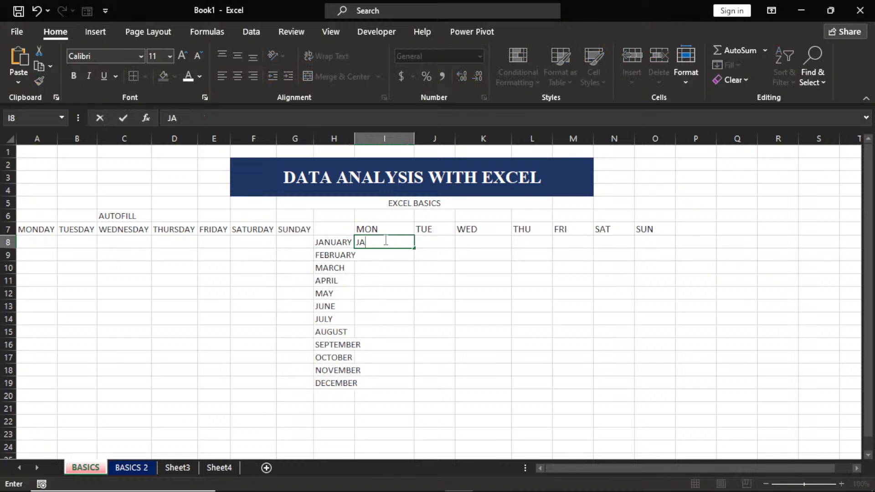
type("N")
left_click_drag(415, 249, 410, 385)
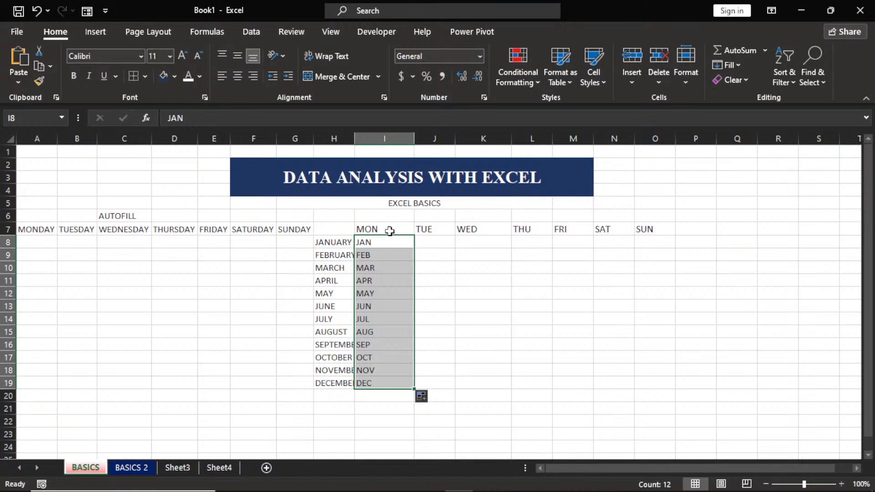
Extend the weekday headings in I7:O7 across to R7, adding MON, TUE and WED.
left_click_drag(390, 231, 656, 229)
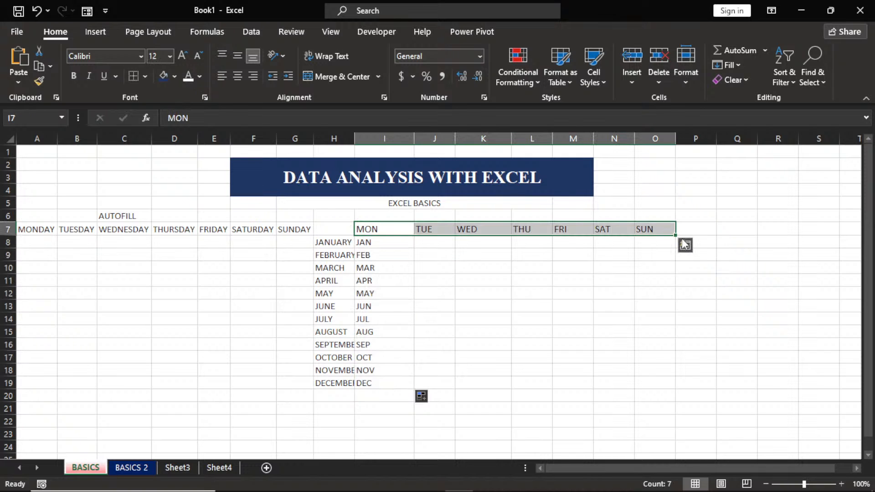
left_click_drag(677, 235, 782, 239)
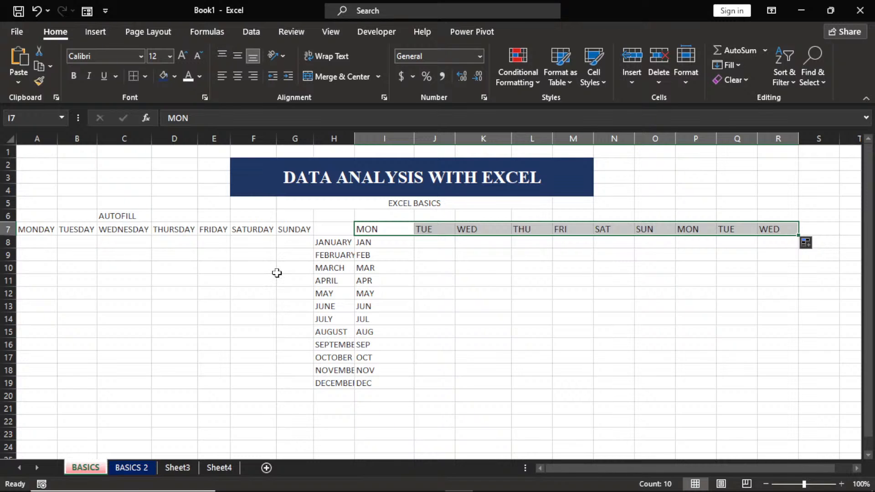
left_click(81, 243)
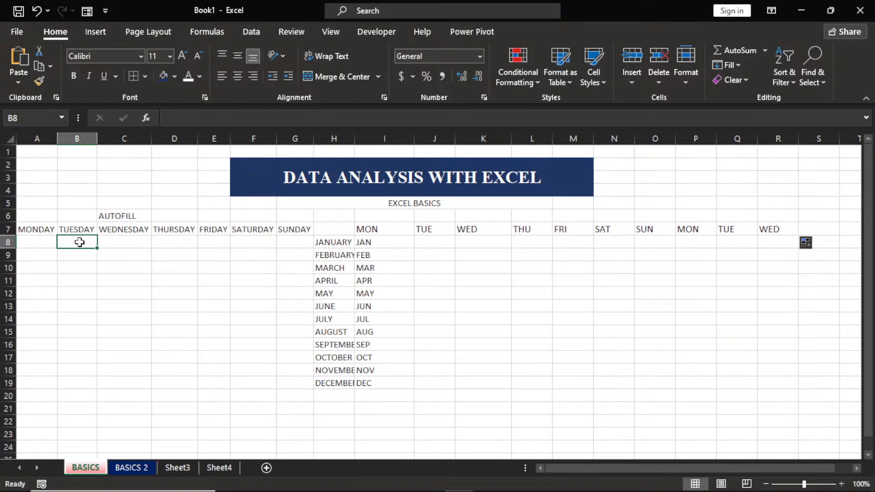
Fill B8:B23 with the series 1 to 16 by dragging down a 1 and choosing Fill Series.
type("1")
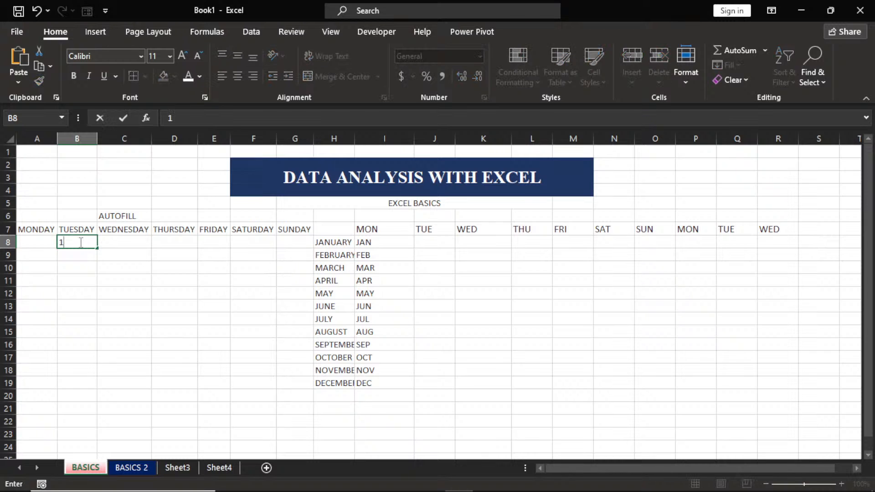
left_click_drag(97, 249, 107, 441)
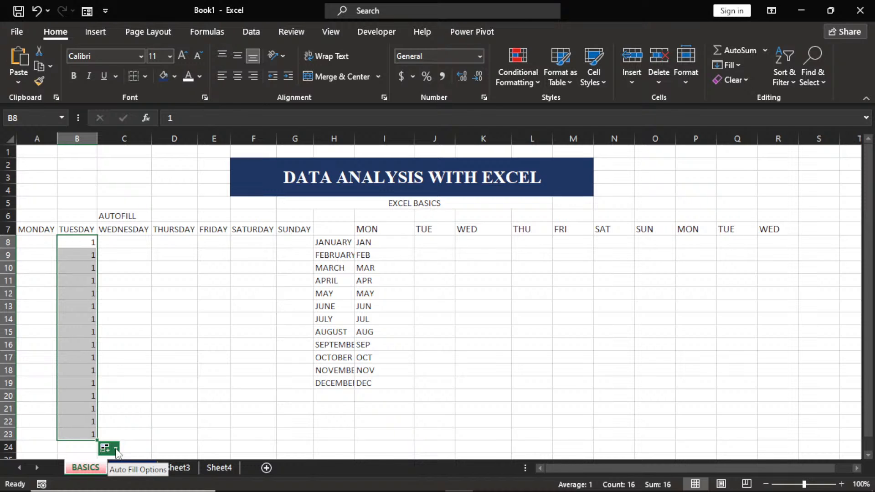
left_click(116, 450)
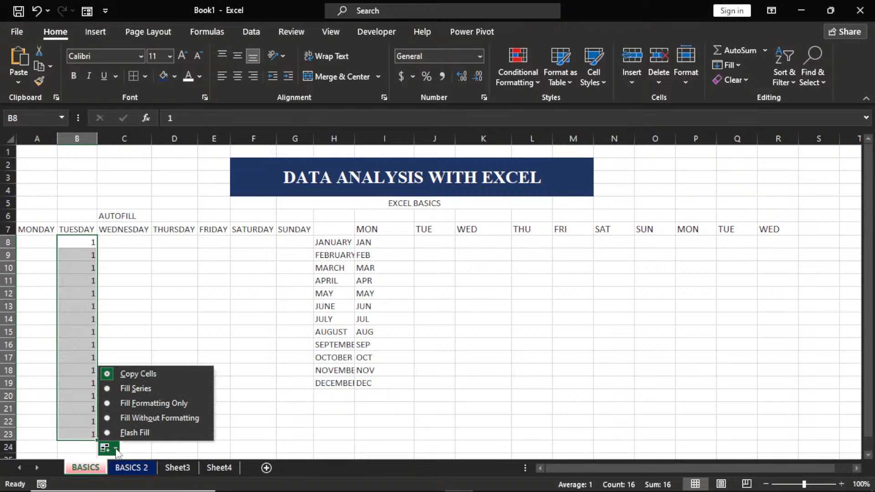
left_click(114, 390)
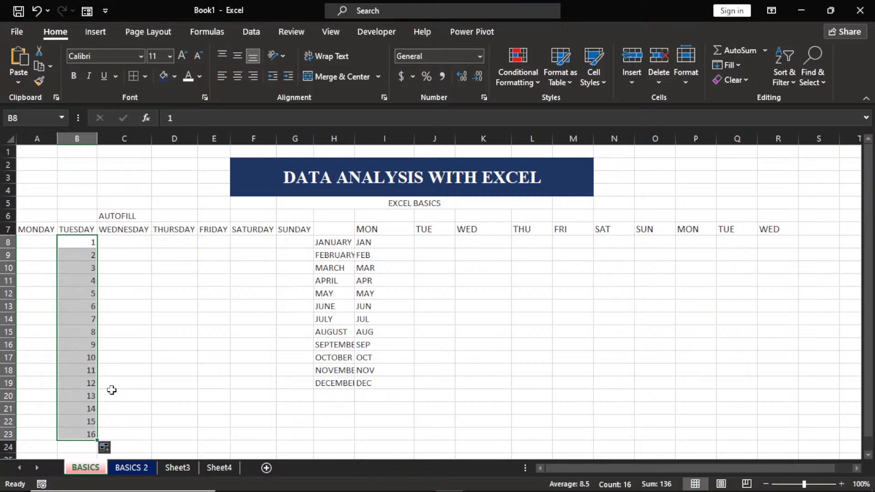
left_click(133, 244)
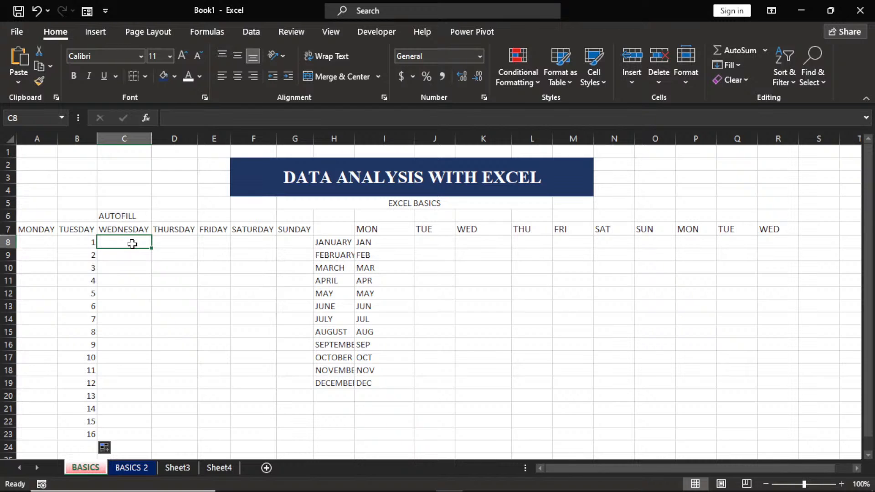
Enter 1 and 2 in C8:C9 and extend the pattern down to 25 in C32.
type("1")
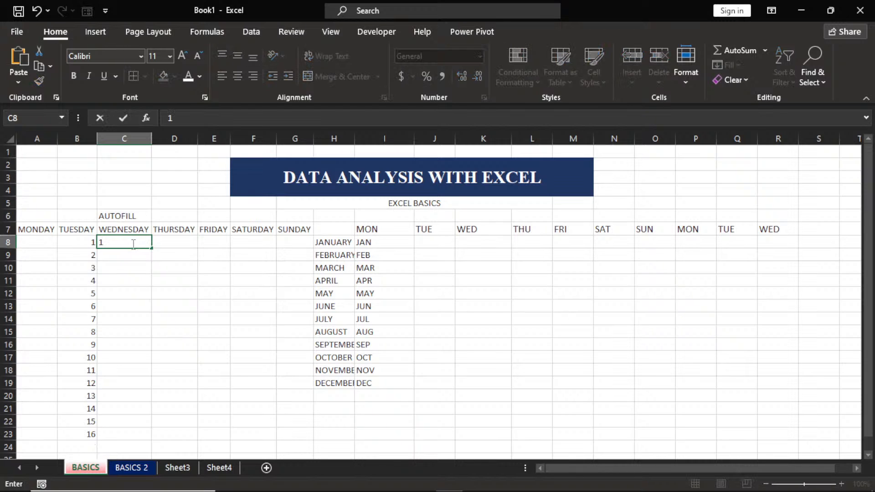
key("Return")
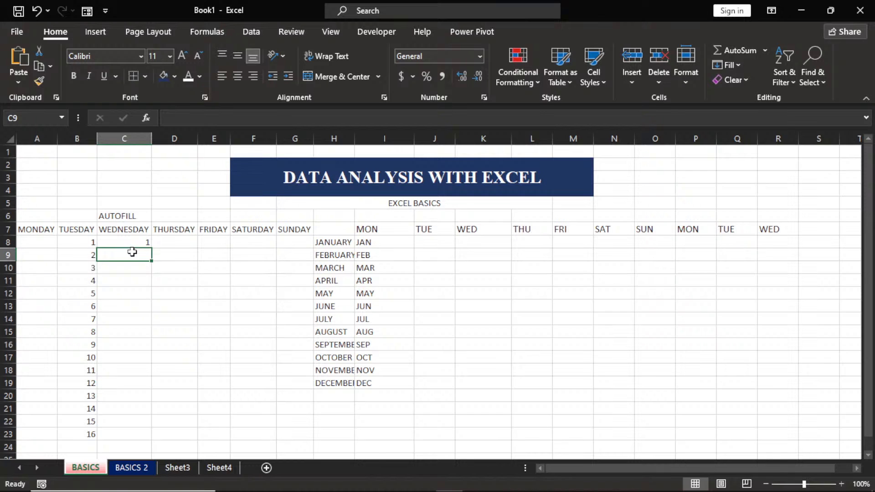
type("2")
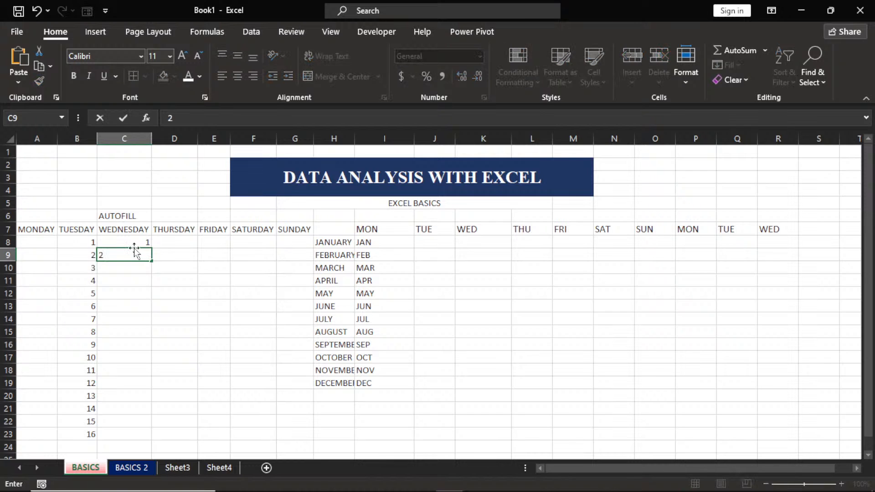
left_click_drag(134, 246, 136, 255)
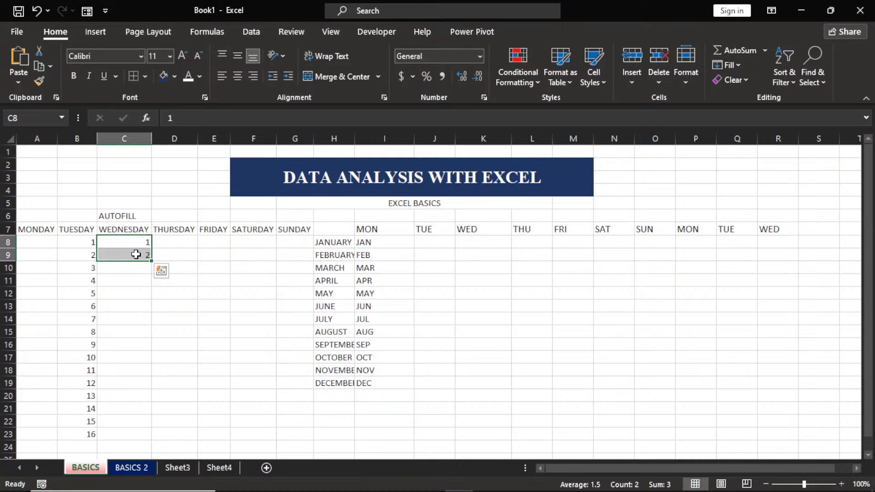
left_click(137, 245)
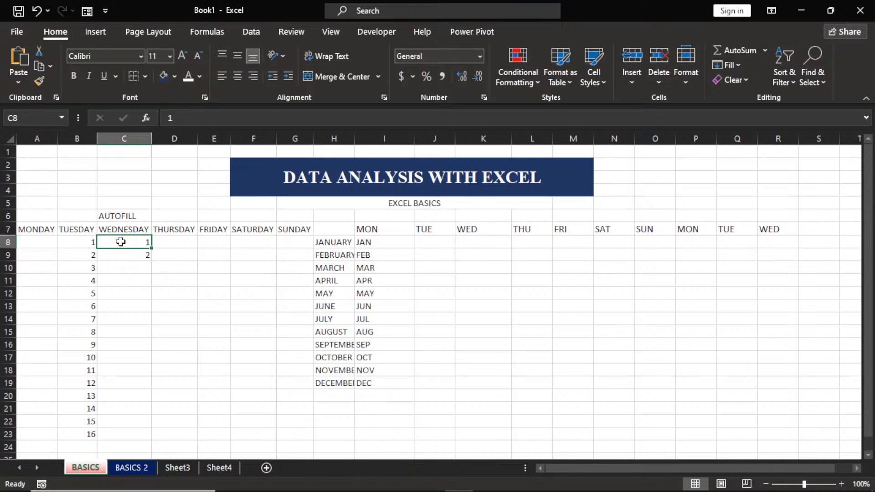
left_click_drag(120, 242, 122, 251)
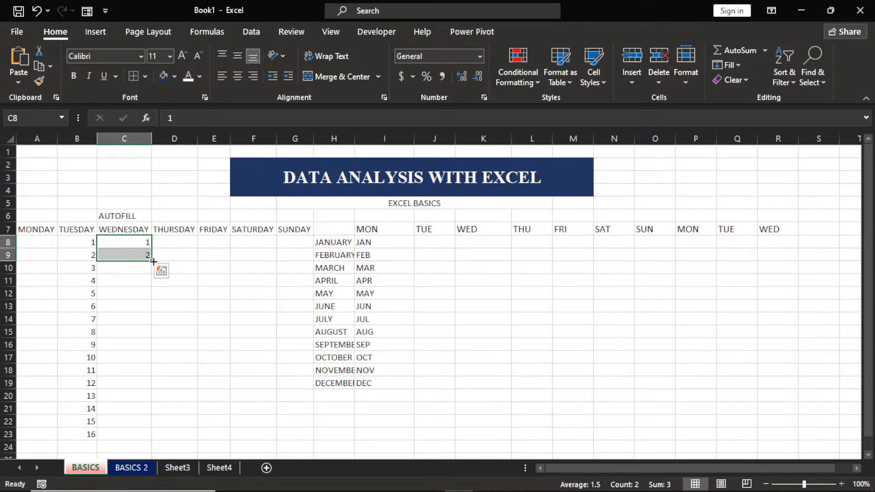
mouse_move(153, 261)
left_mouse_down()
mouse_move(155, 439)
mouse_move(158, 248)
mouse_move(158, 258)
left_mouse_up()
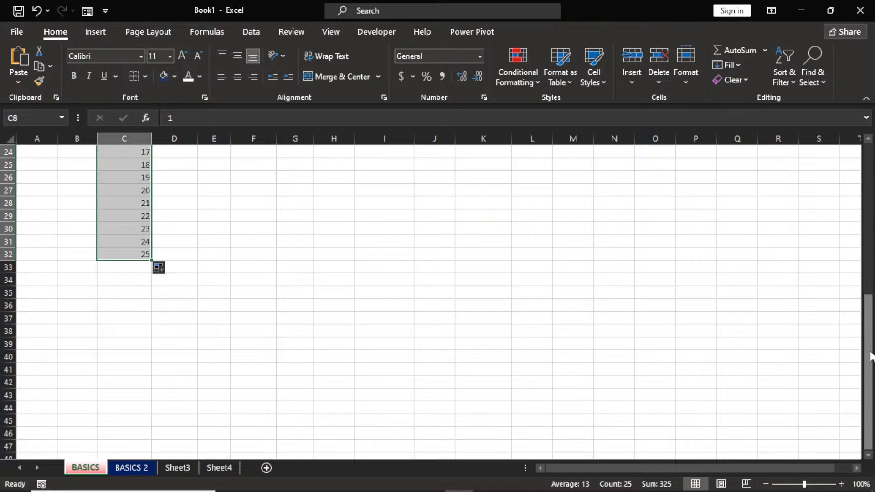
left_click_drag(870, 357, 873, 235)
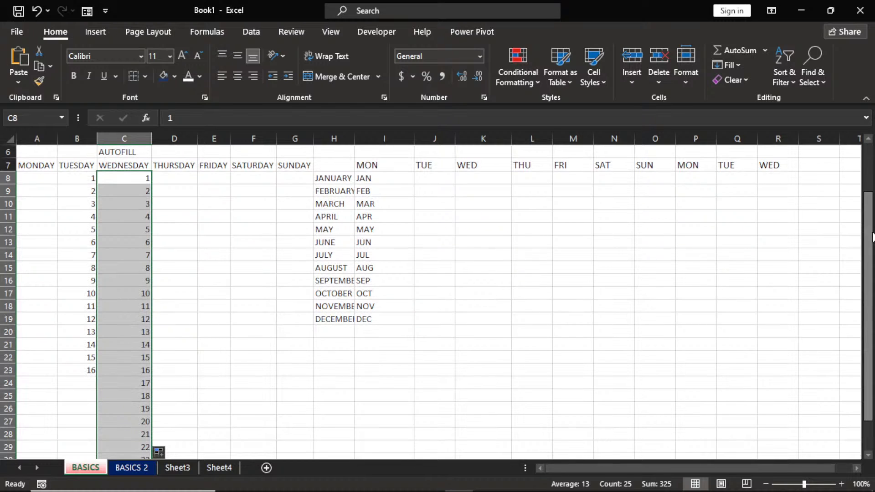
left_click_drag(871, 240, 871, 197)
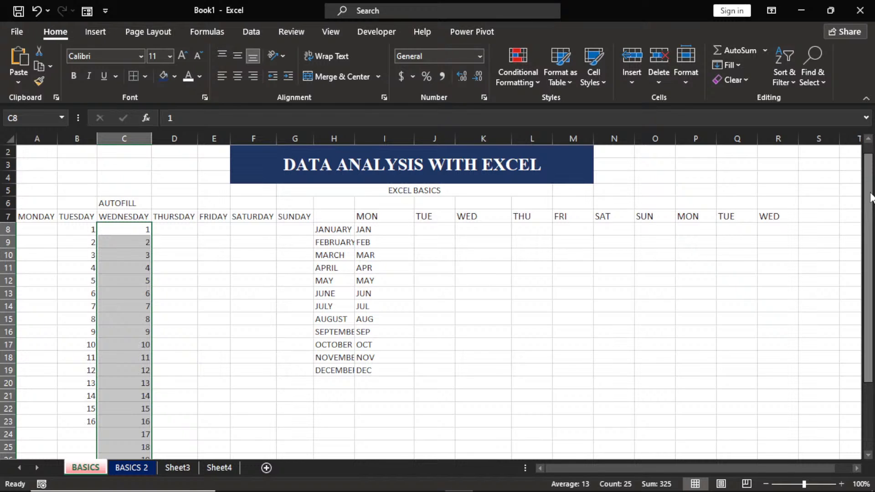
scroll(278, 239, "up", 1)
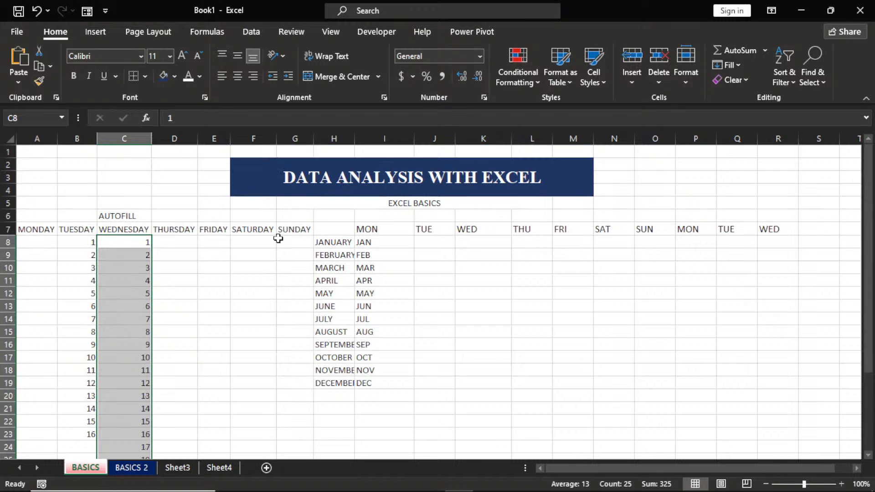
left_click(181, 242)
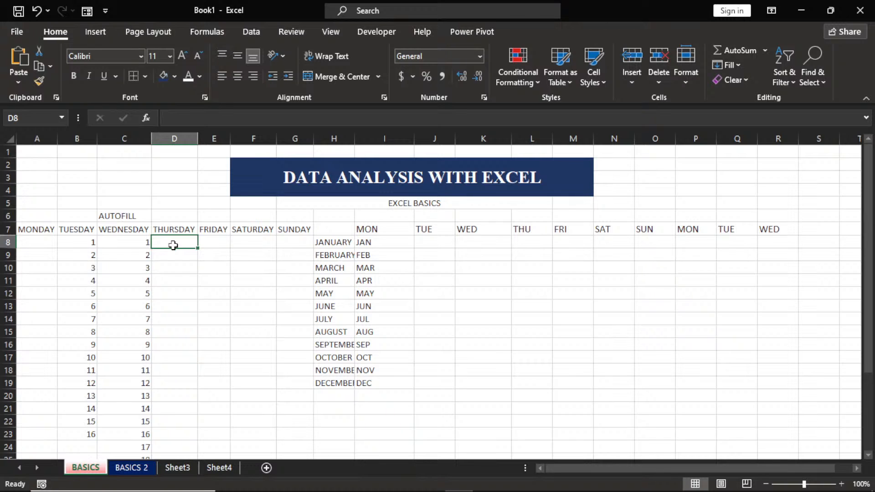
Type =SE in D8 to list matching functions such as SEQUENCE.
type("=SE")
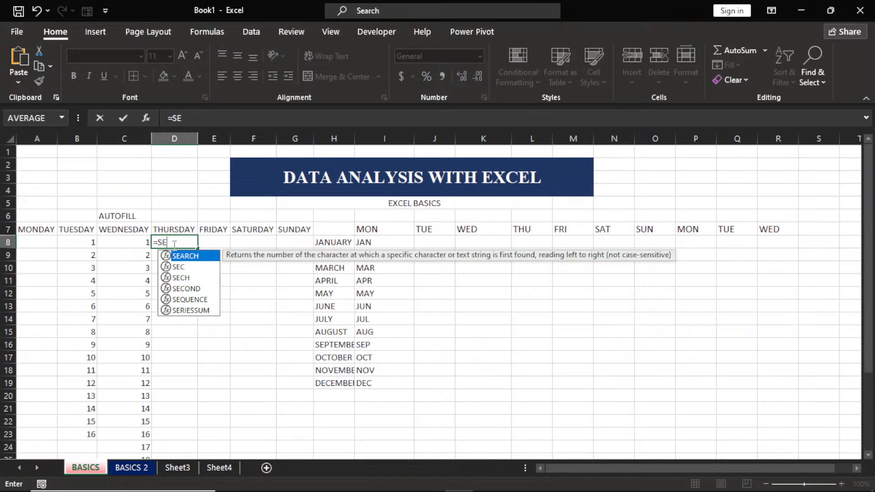
Enter =SEQUENCE(1000) in D8 so numbers 1 to 1000 spill down column D.
left_click(182, 300)
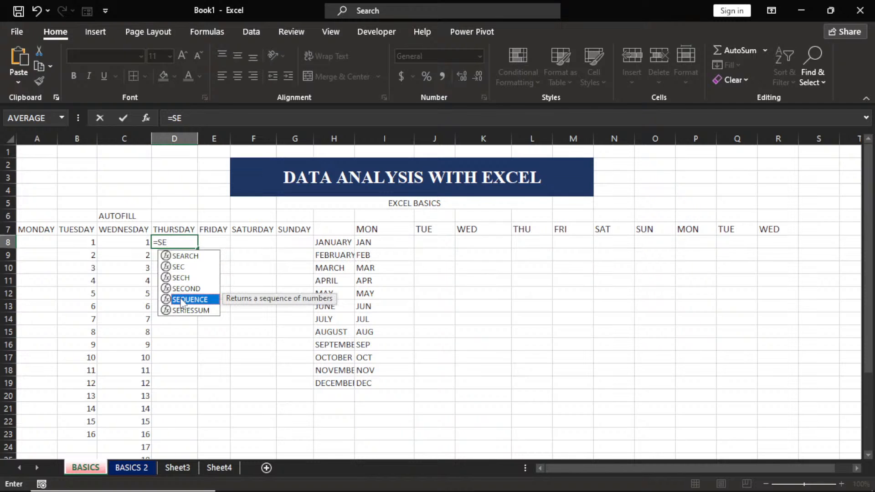
double_click(181, 300)
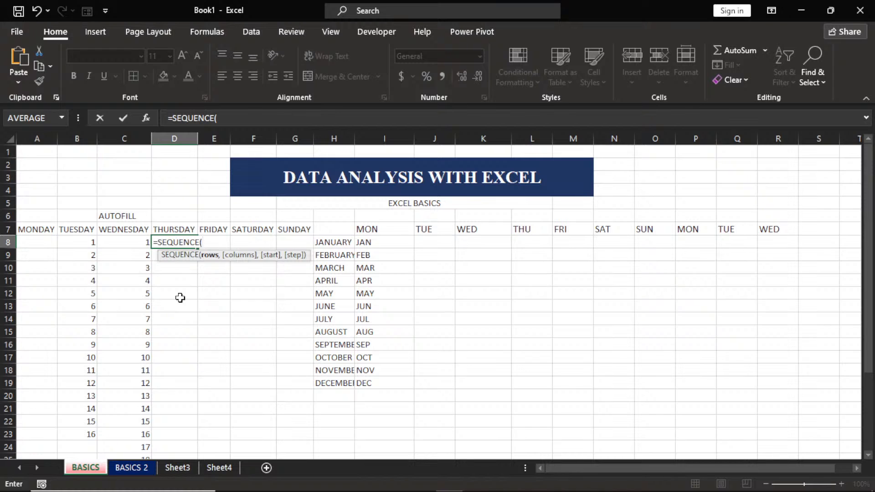
type("1000")
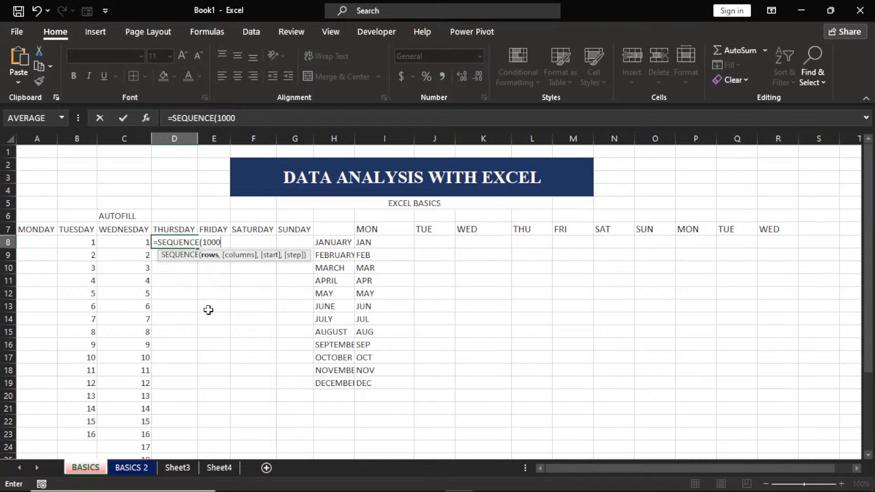
key("Return")
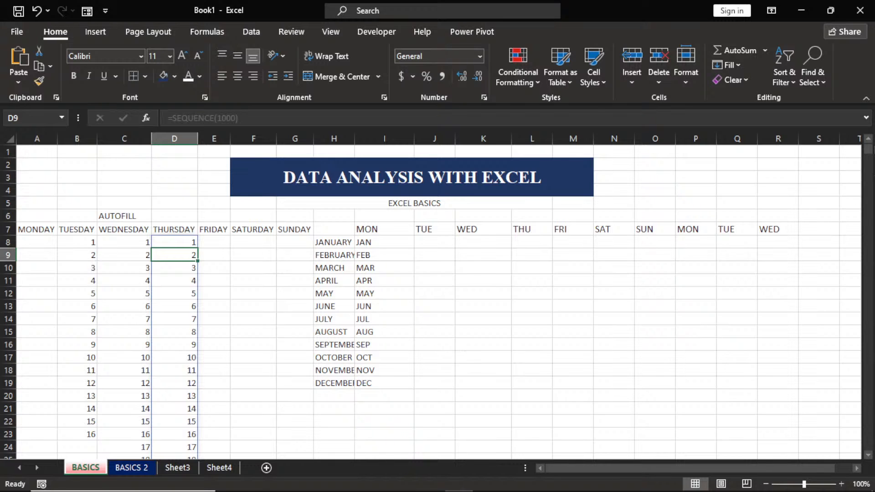
left_click_drag(869, 150, 869, 444)
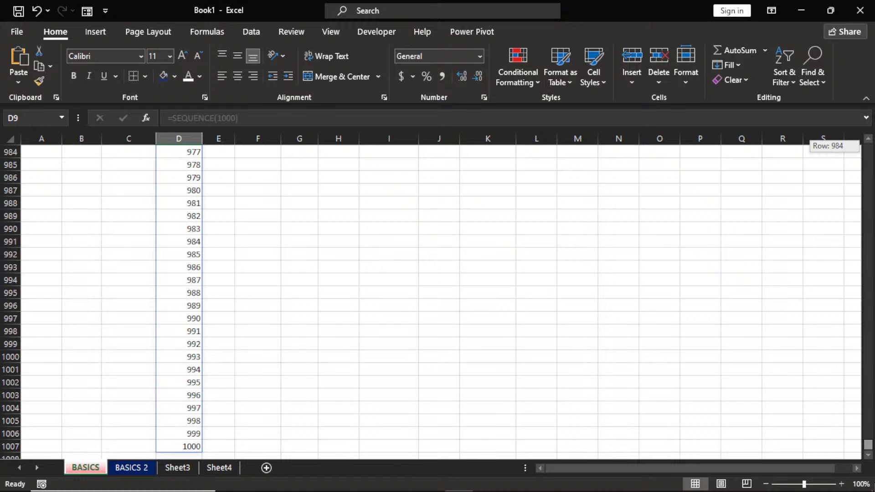
left_click_drag(868, 444, 869, 149)
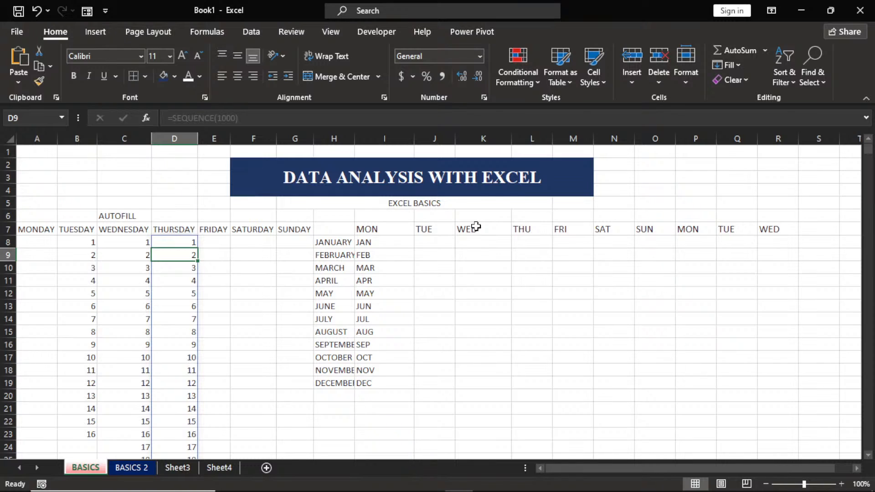
left_click(132, 256)
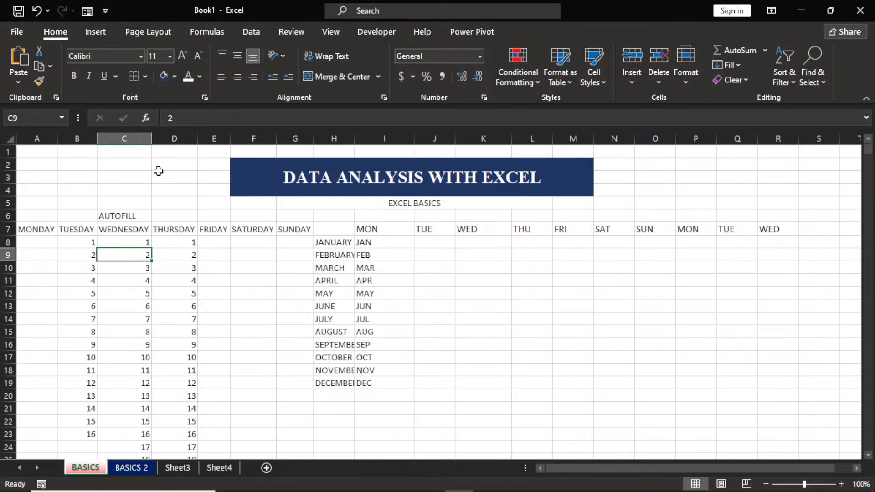
left_click(187, 254)
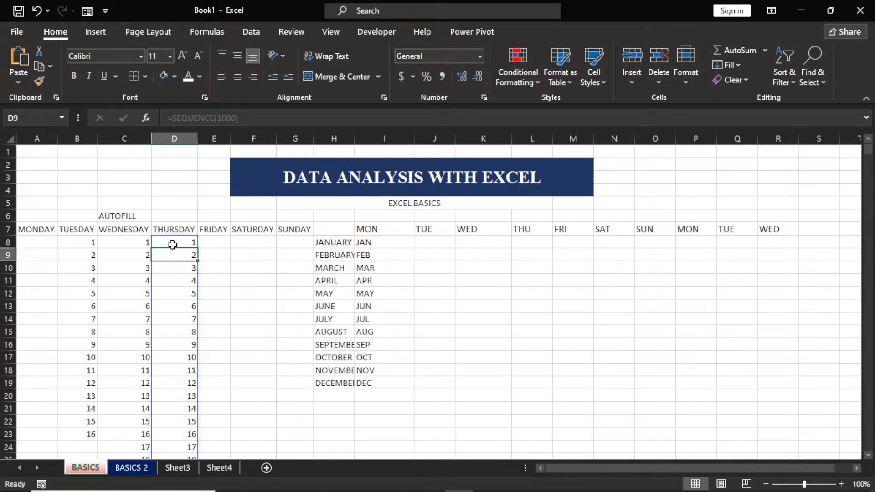
left_click(131, 255)
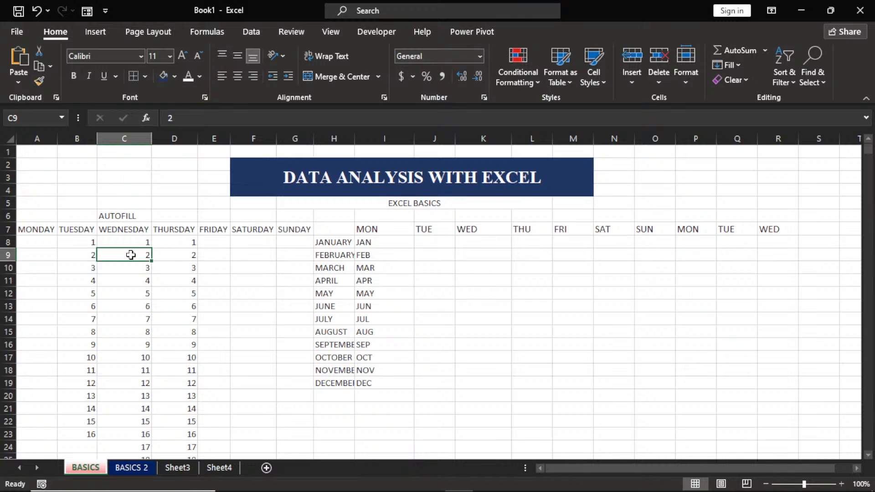
left_click(187, 253)
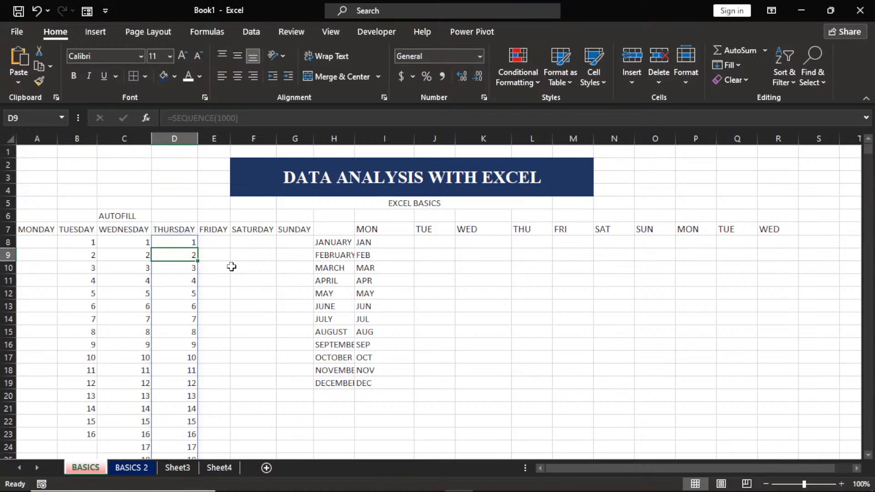
left_click(248, 254)
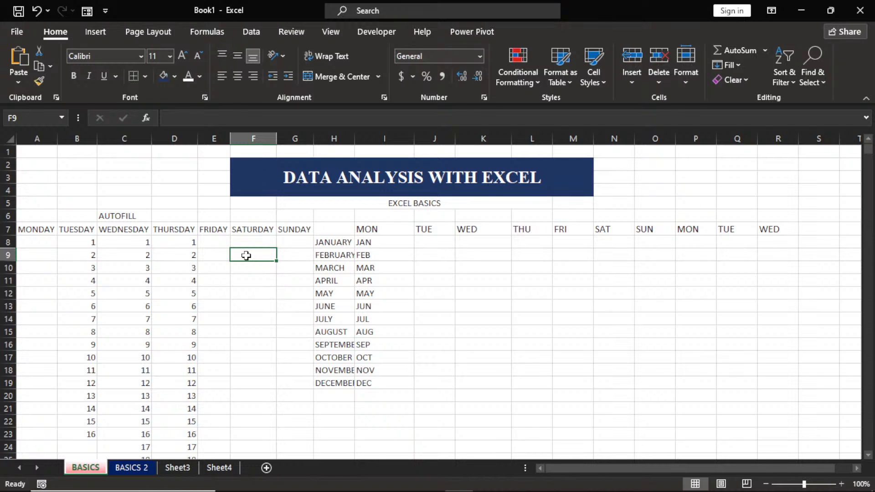
Write the note LAST ROW in J9 and CTRL DOWN ARROW in K9.
left_click(430, 258)
type("LAST")
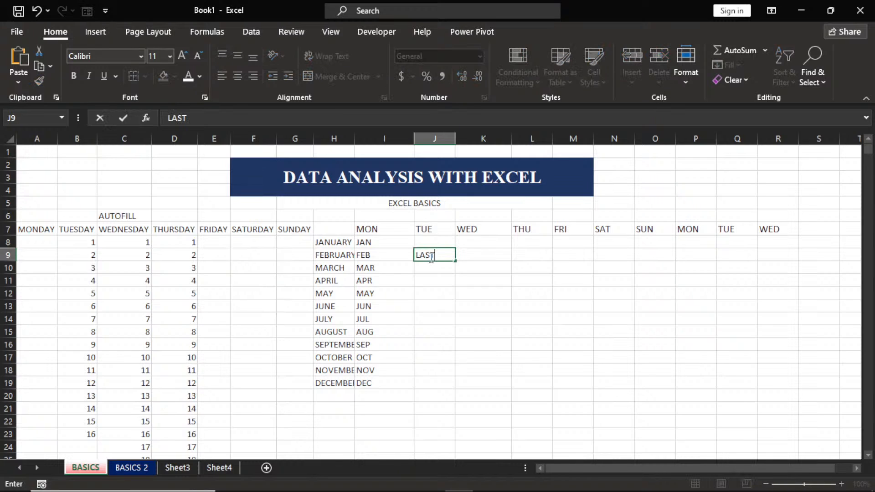
type(" ROW")
key("Tab")
type("CTR")
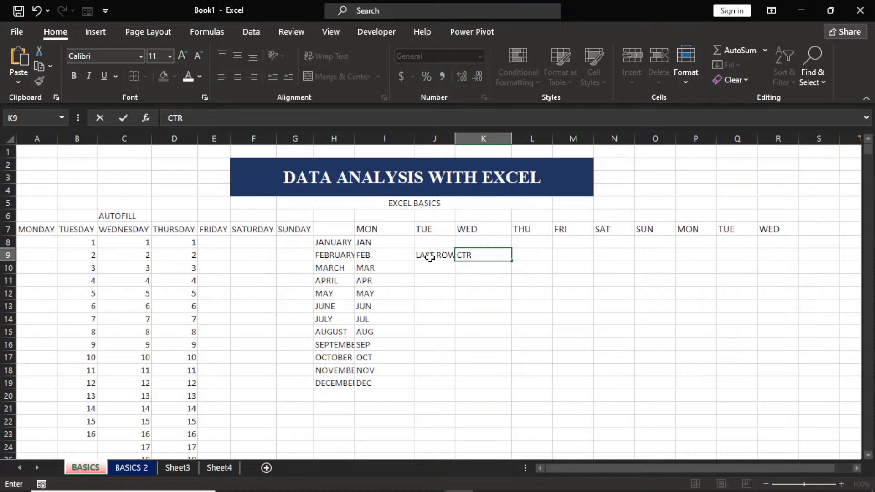
type("L")
type("DOWN ARROW")
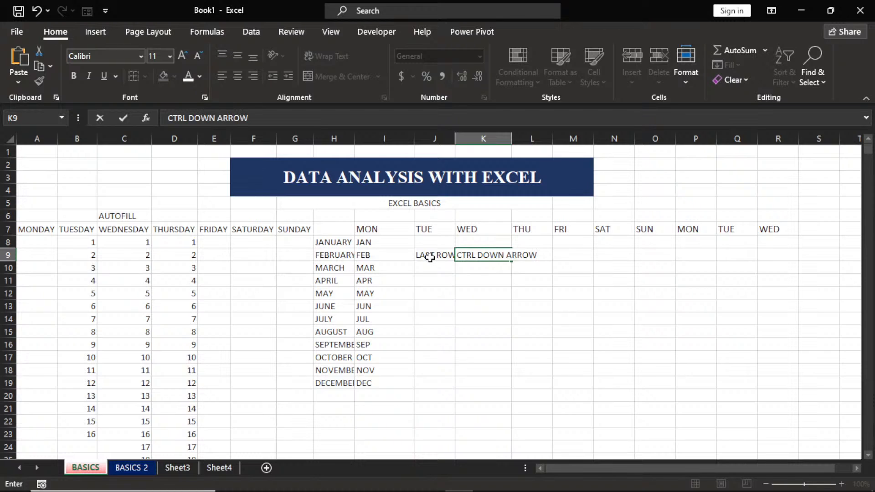
left_click(491, 291)
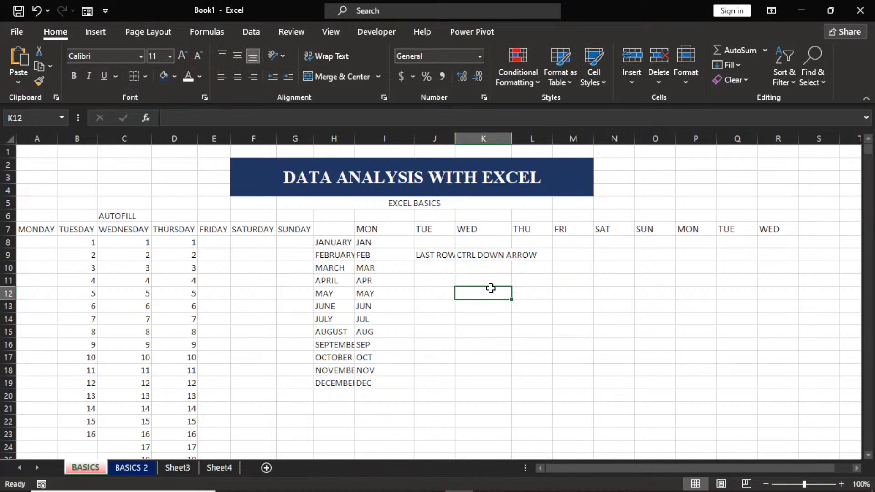
key("ctrl+Down")
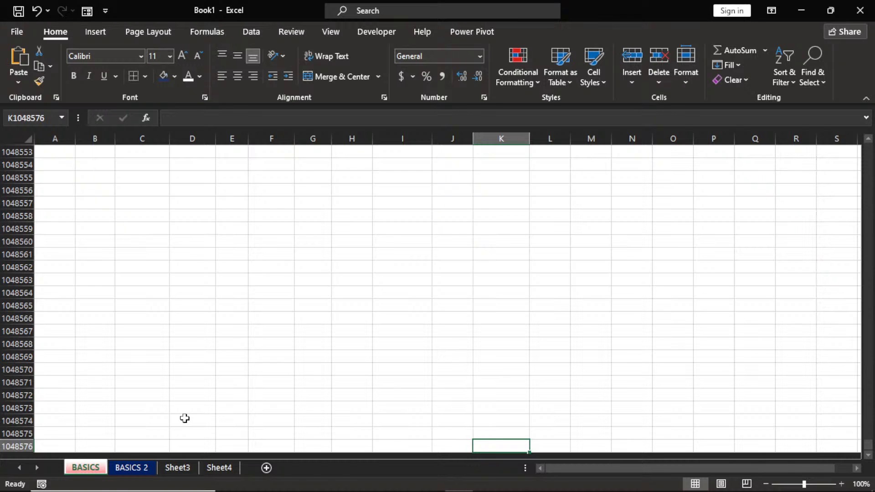
key("ctrl+Up")
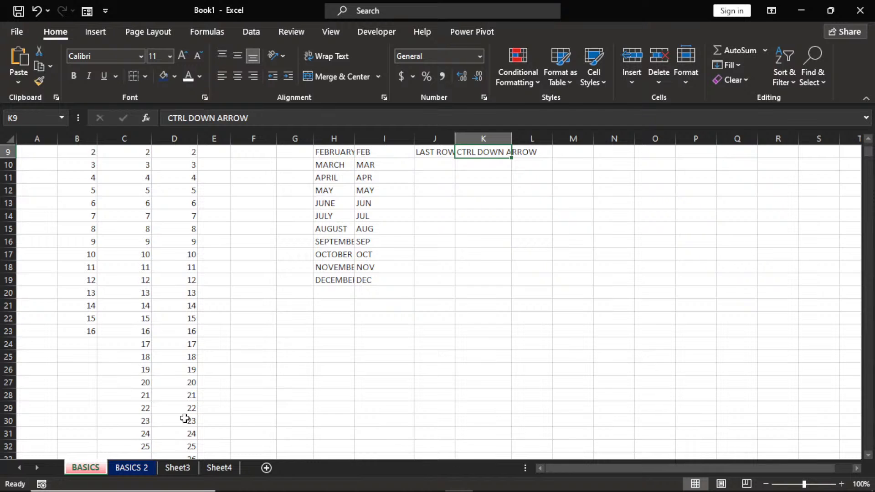
key("ctrl+Up")
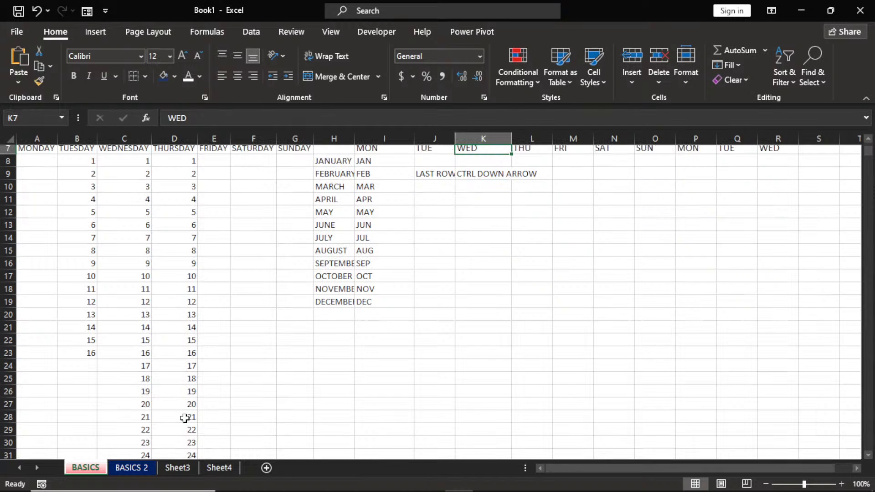
key("ctrl+Up")
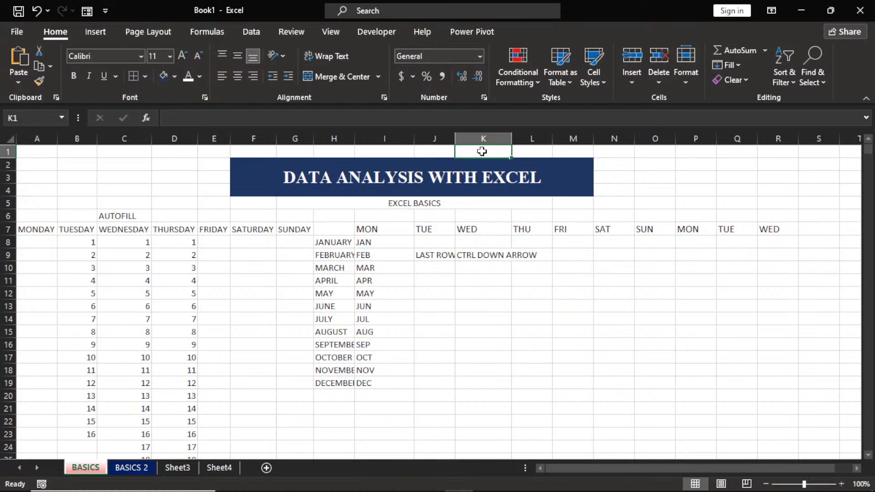
key("ctrl+Right")
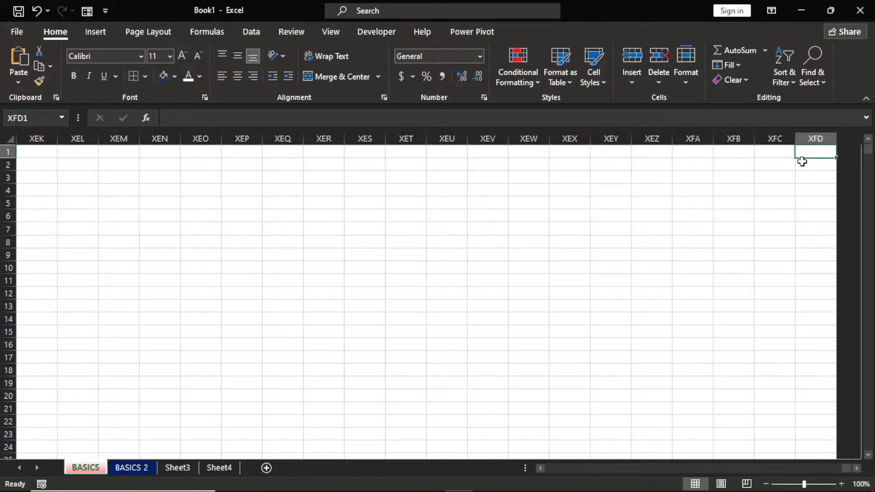
key("ctrl+Home")
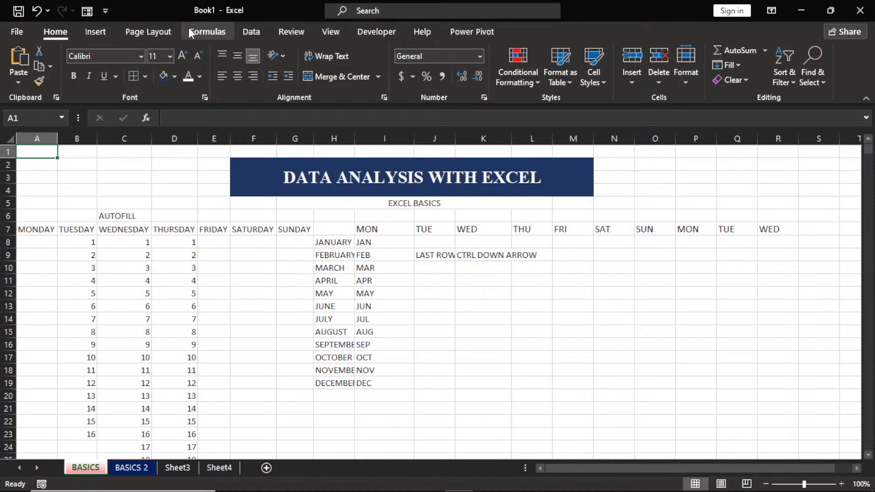
Show the Insert ribbon and look through the Illustrations dropdown before closing it.
left_click(94, 31)
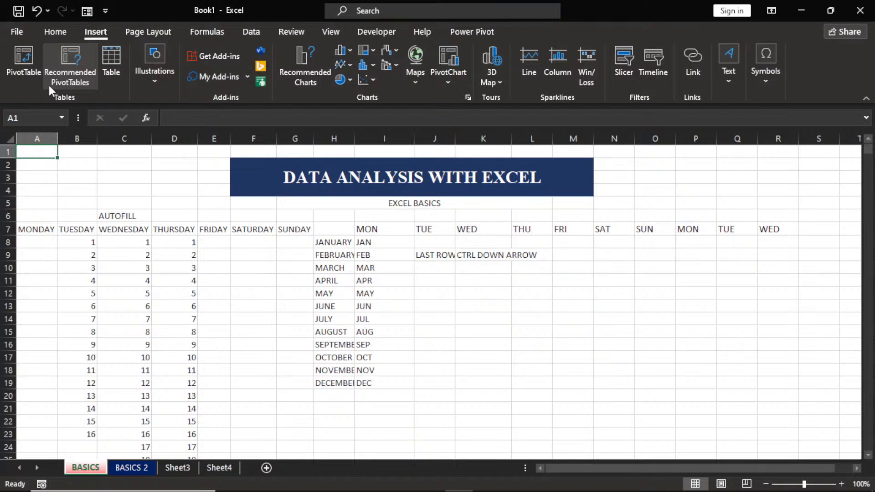
left_click(164, 82)
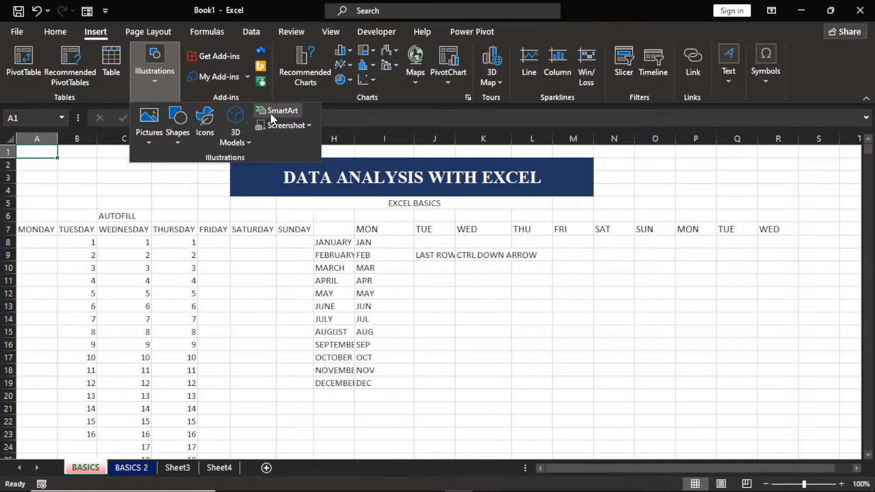
left_click(315, 76)
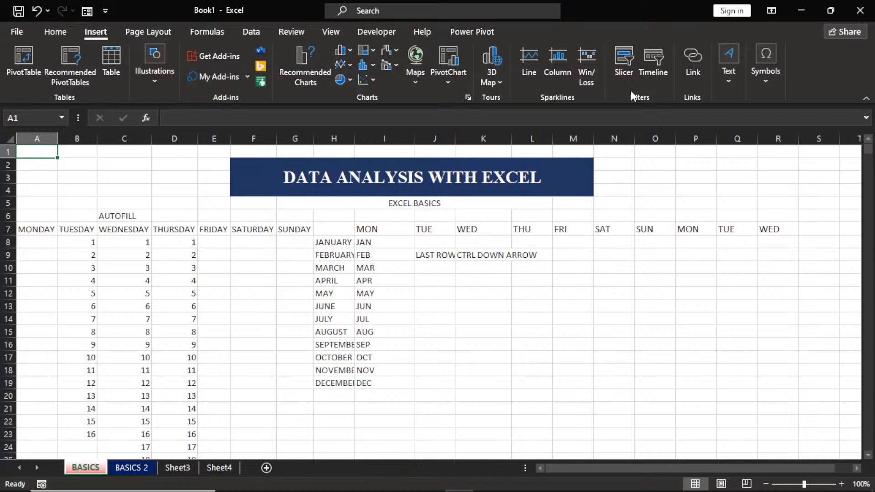
Open the Page Layout Background dialog to choose a sheet background picture.
left_click(132, 32)
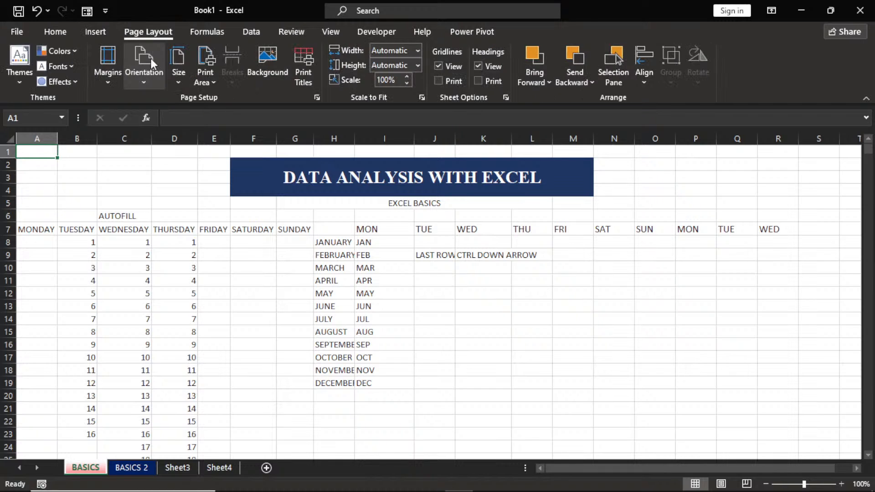
left_click(266, 71)
left_click(265, 71)
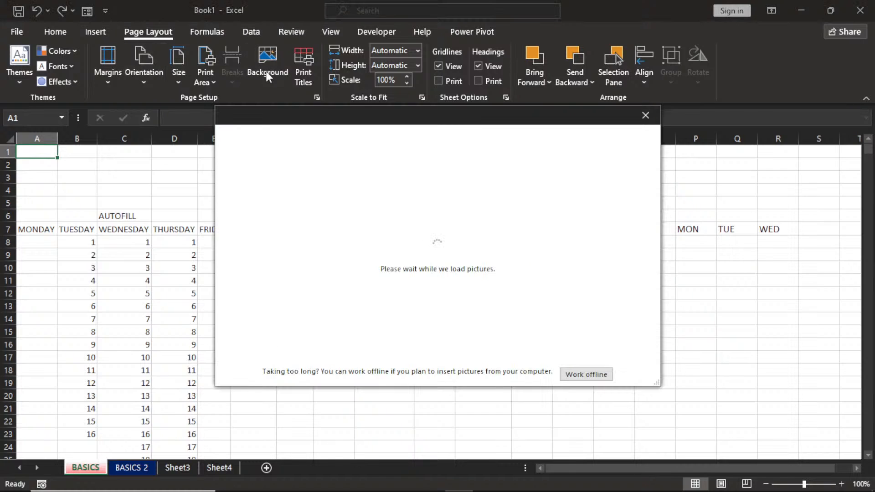